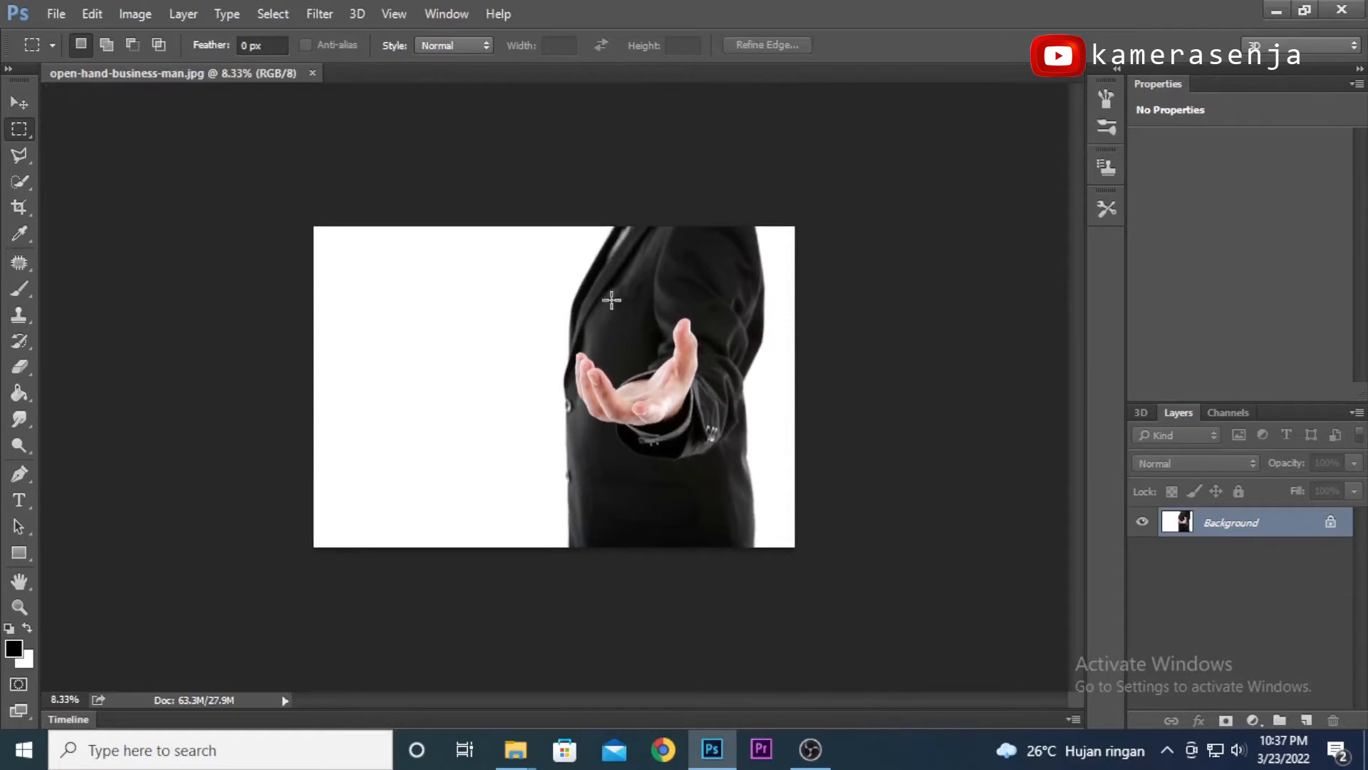
- Crop the empty white strip off the left side of the businessman photo
{"action": "left_click_drag", "start_coordinate": [312, 388], "coordinate": [367, 394]}
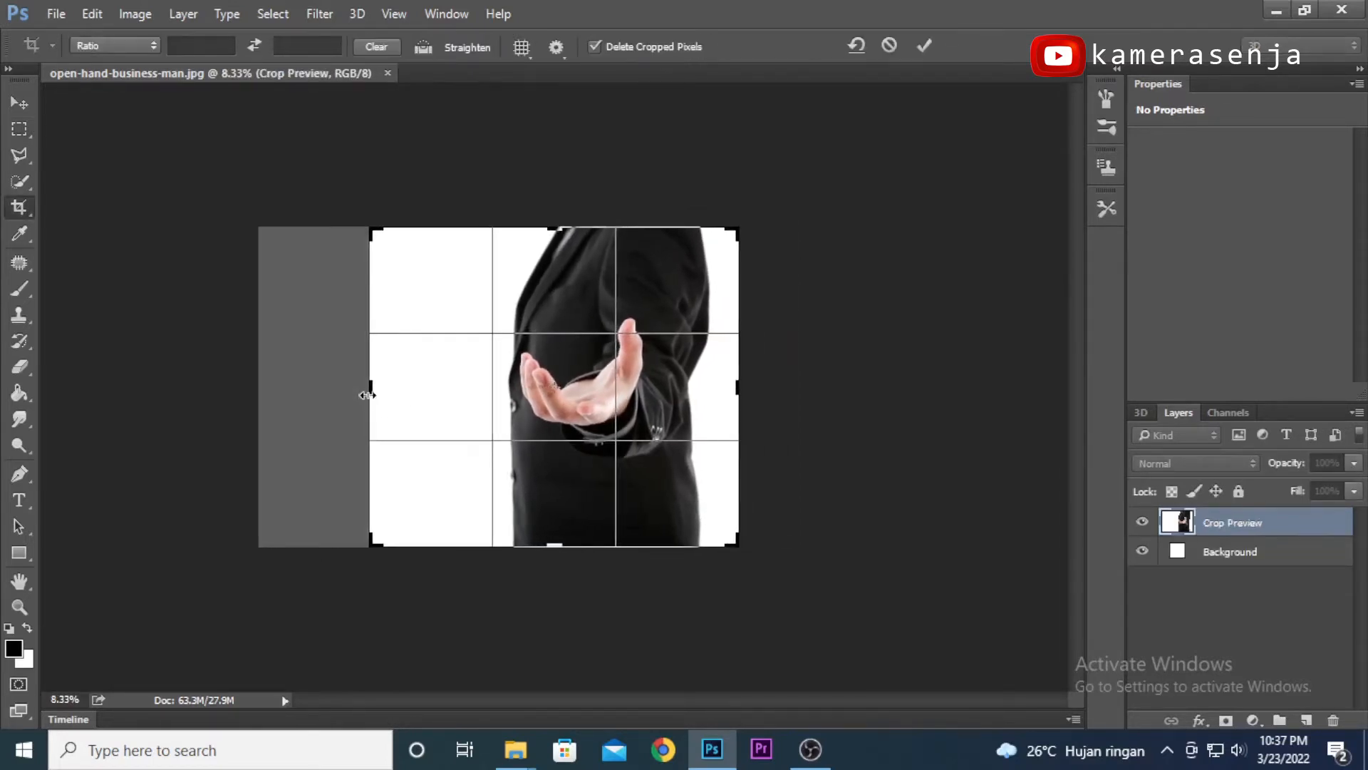
{"action": "key", "text": "Return"}
{"action": "key", "text": "ctrl+plus"}
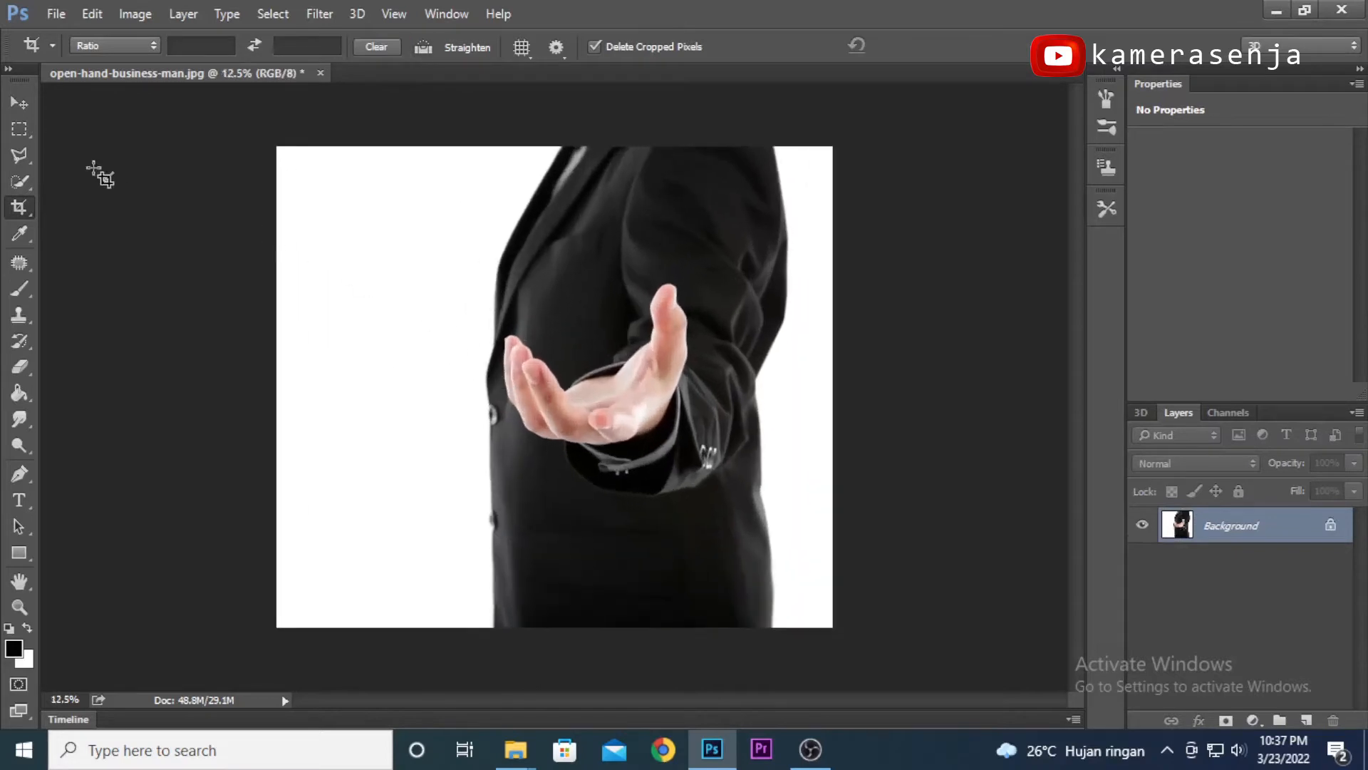
- Duplicate the Background layer
{"action": "left_click", "coordinate": [19, 103]}
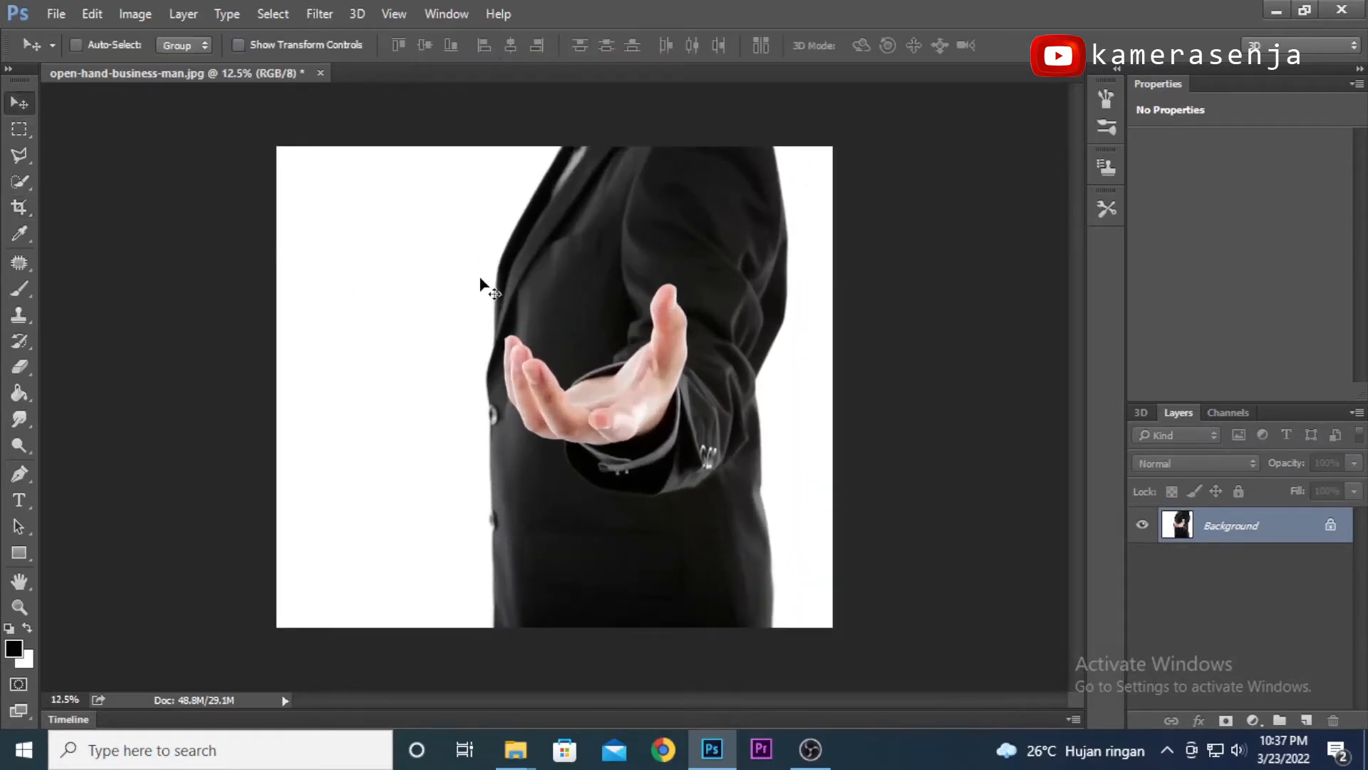
{"action": "key", "text": "ctrl+plus"}
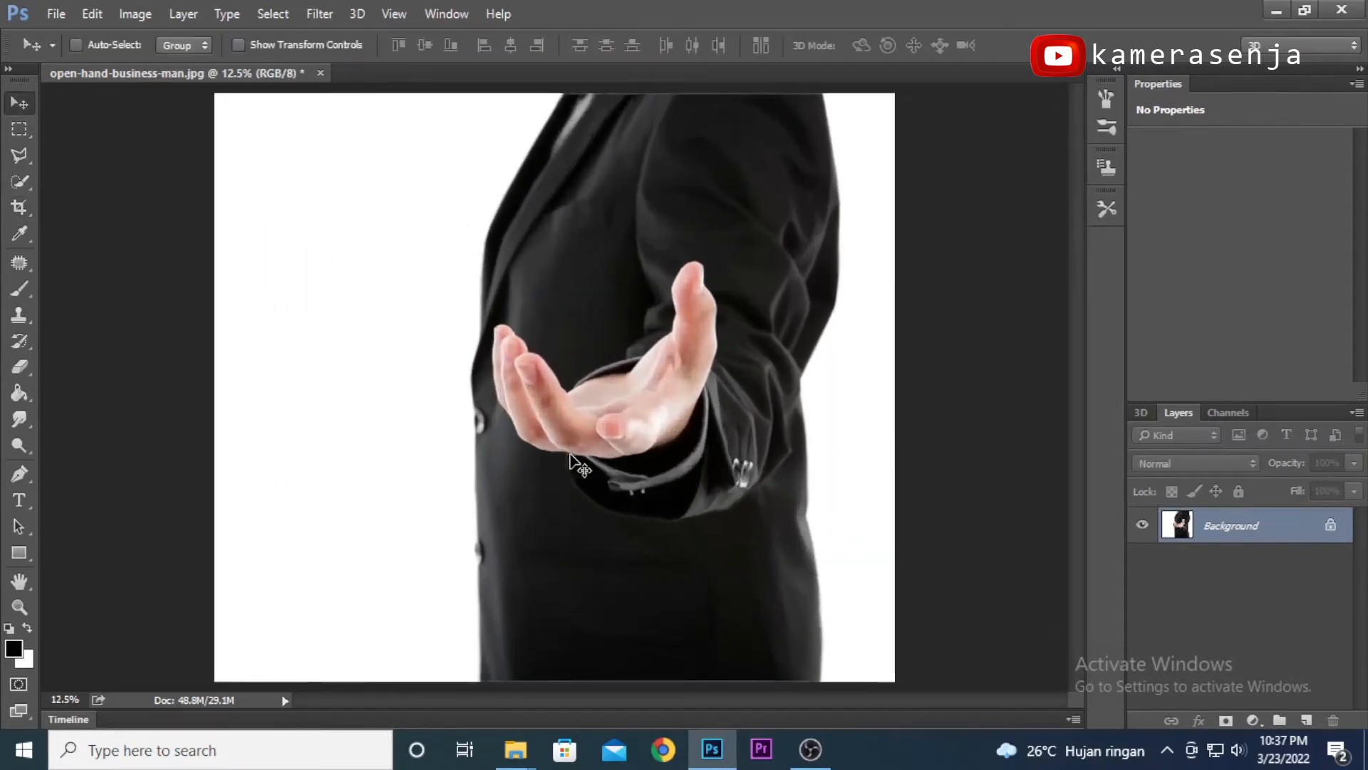
{"action": "left_click_drag", "start_coordinate": [663, 351], "coordinate": [600, 421]}
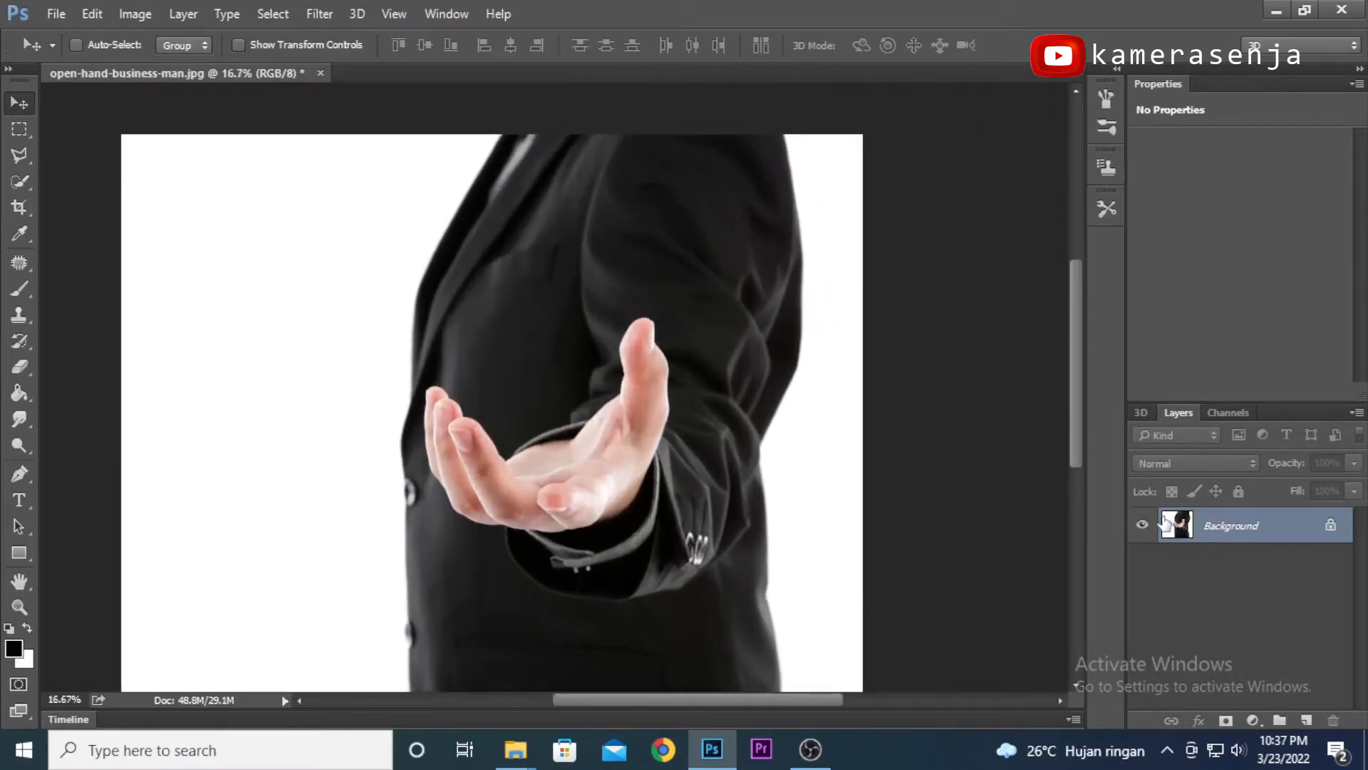
{"action": "left_click_drag", "start_coordinate": [1300, 524], "coordinate": [1306, 720]}
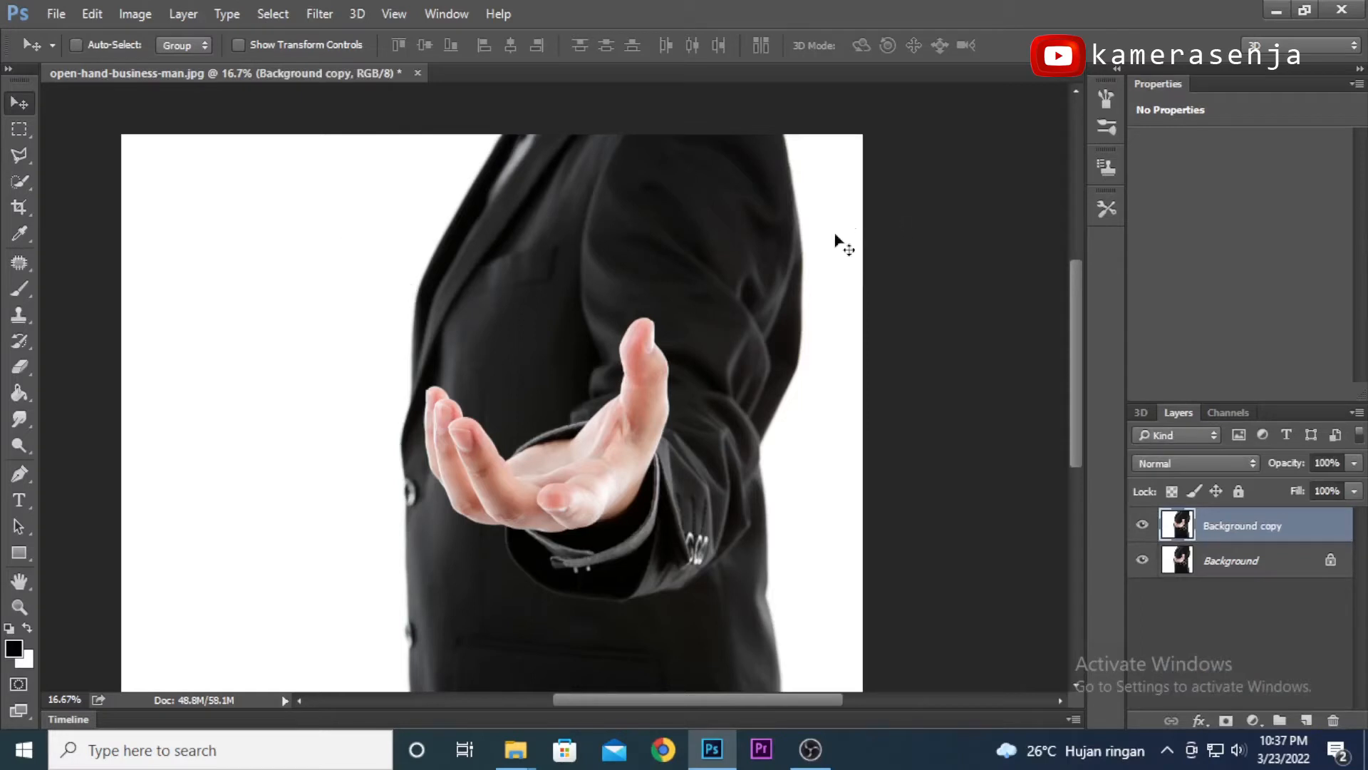
- Select the whole man, including his suit and open hand, using the Quick Selection tool with a 250 px brush
{"action": "left_click", "coordinate": [20, 181]}
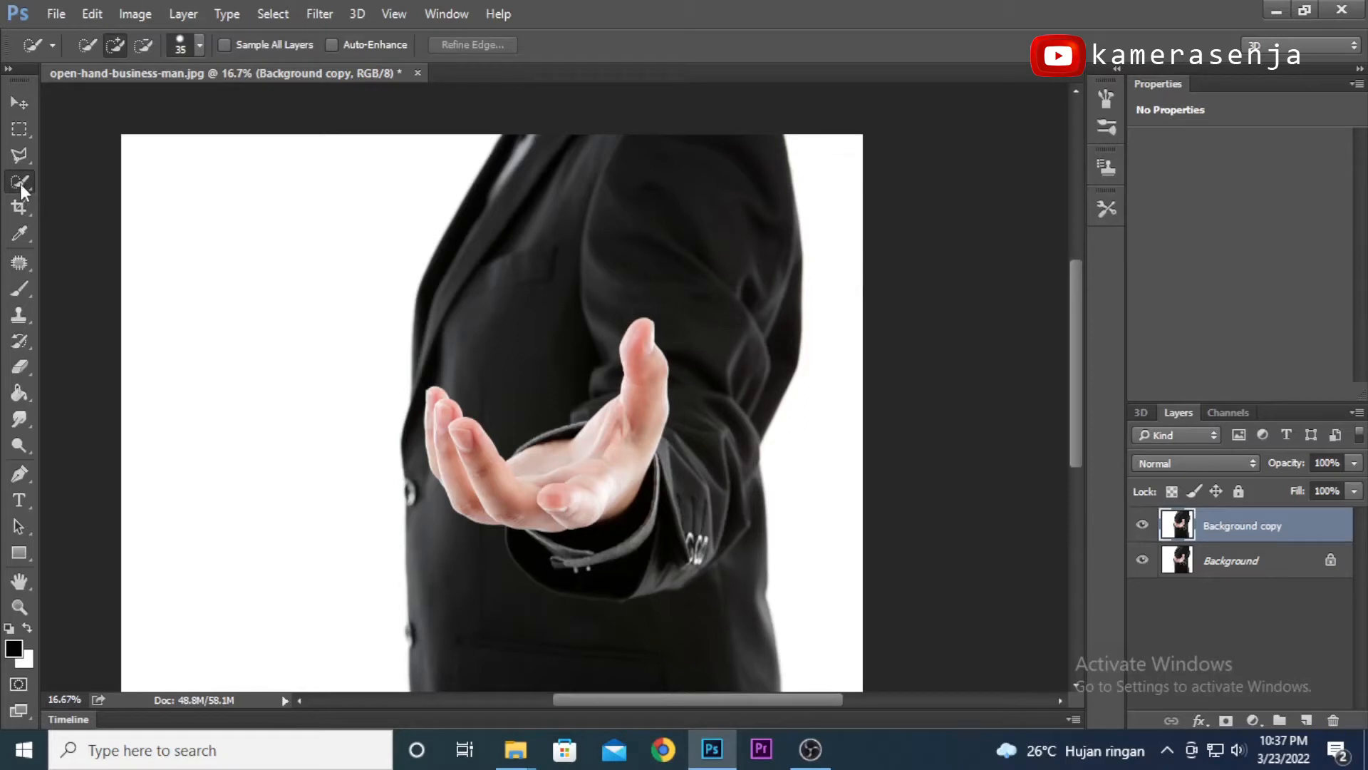
{"action": "key", "text": "bracketright"}
{"action": "key", "text": "bracketright"}
{"action": "key", "text": "bracketright"}
{"action": "key", "text": "bracketright"}
{"action": "key", "text": "bracketright"}
{"action": "key", "text": "bracketright"}
{"action": "key", "text": "bracketright"}
{"action": "key", "text": "bracketright"}
{"action": "key", "text": "bracketleft"}
{"action": "key", "text": "bracketleft"}
{"action": "key", "text": "bracketleft"}
{"action": "mouse_move", "coordinate": [534, 146]}
{"action": "left_mouse_down"}
{"action": "mouse_move", "coordinate": [483, 254]}
{"action": "mouse_move", "coordinate": [464, 354]}
{"action": "mouse_move", "coordinate": [484, 456]}
{"action": "mouse_move", "coordinate": [442, 535]}
{"action": "mouse_move", "coordinate": [455, 665]}
{"action": "mouse_move", "coordinate": [427, 627]}
{"action": "mouse_move", "coordinate": [434, 645]}
{"action": "mouse_move", "coordinate": [455, 630]}
{"action": "mouse_move", "coordinate": [442, 665]}
{"action": "mouse_move", "coordinate": [585, 623]}
{"action": "left_mouse_up"}
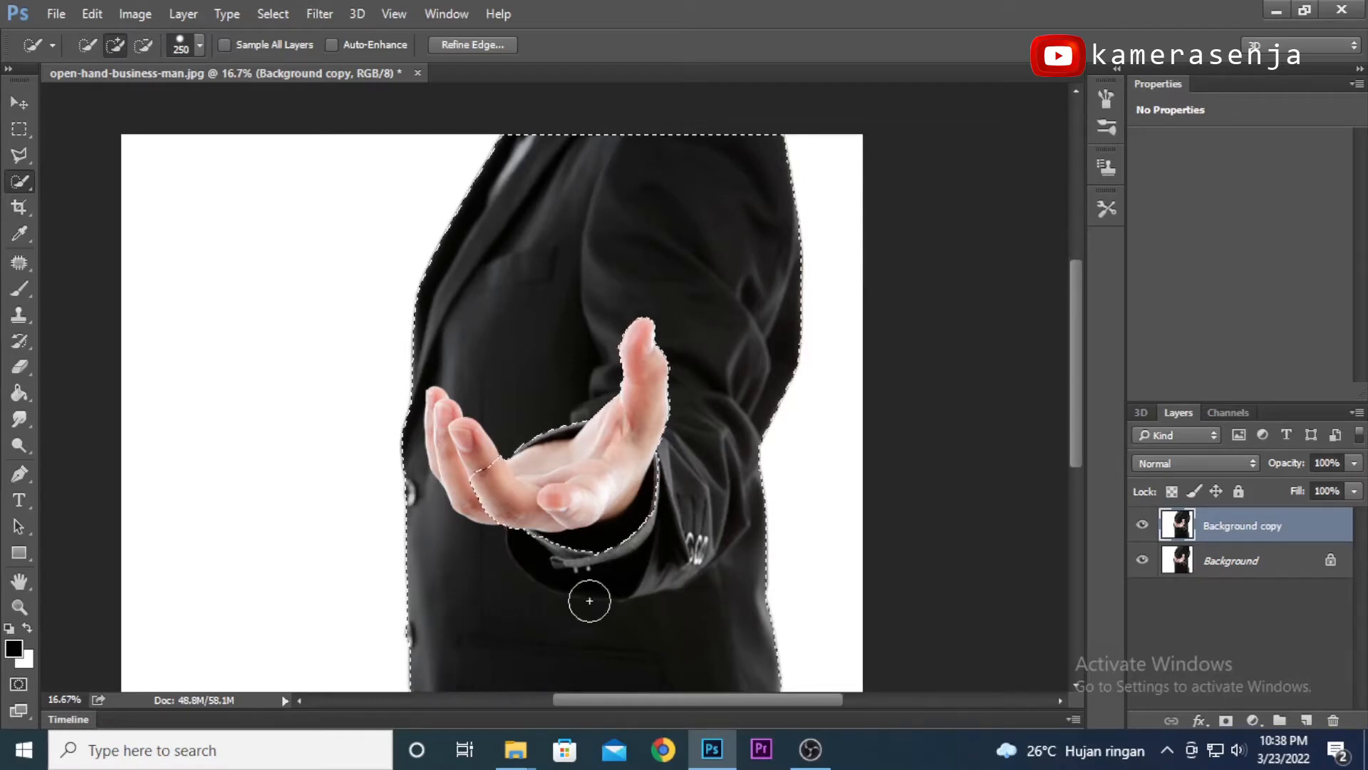
{"action": "left_click_drag", "start_coordinate": [550, 419], "coordinate": [547, 508]}
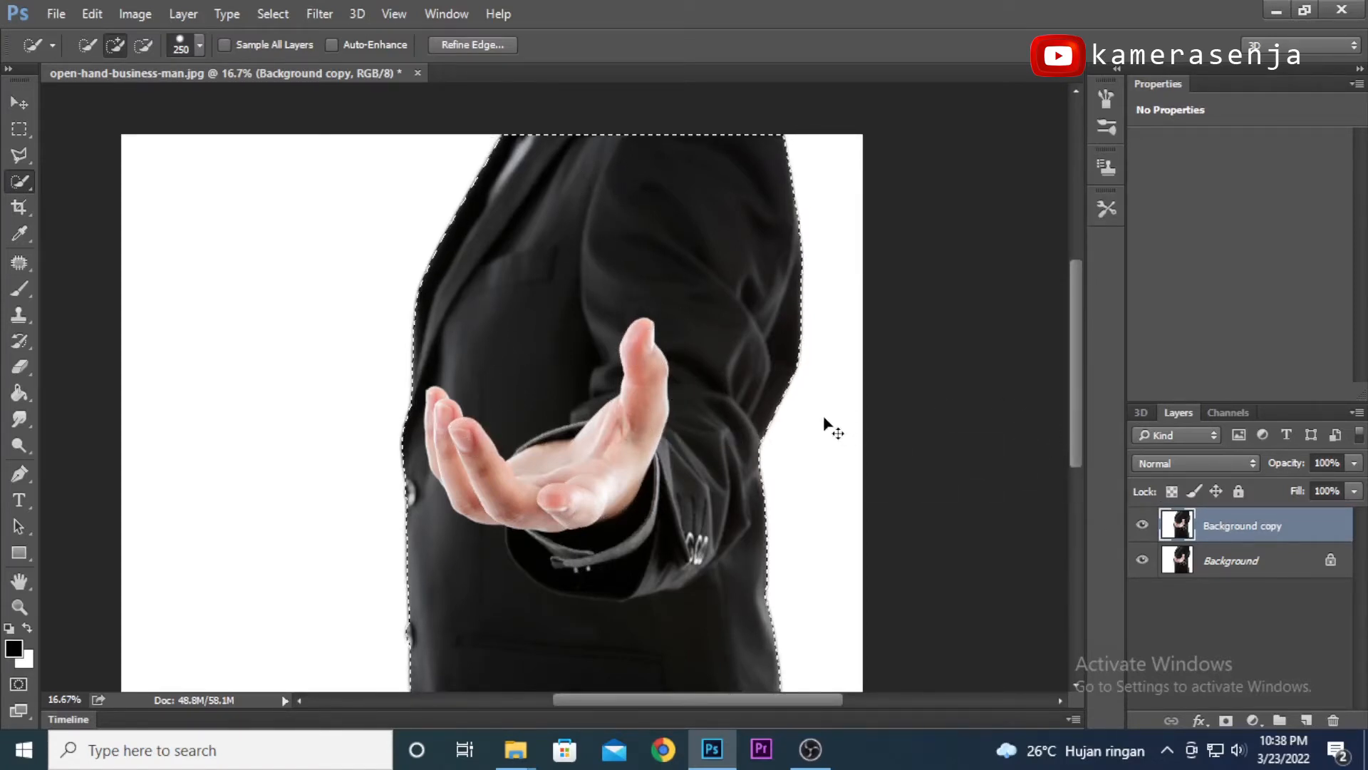
- Copy the selected man onto a new layer and hide the Background copy and Background layers
{"action": "key", "text": "ctrl+j"}
{"action": "left_click", "coordinate": [1142, 562]}
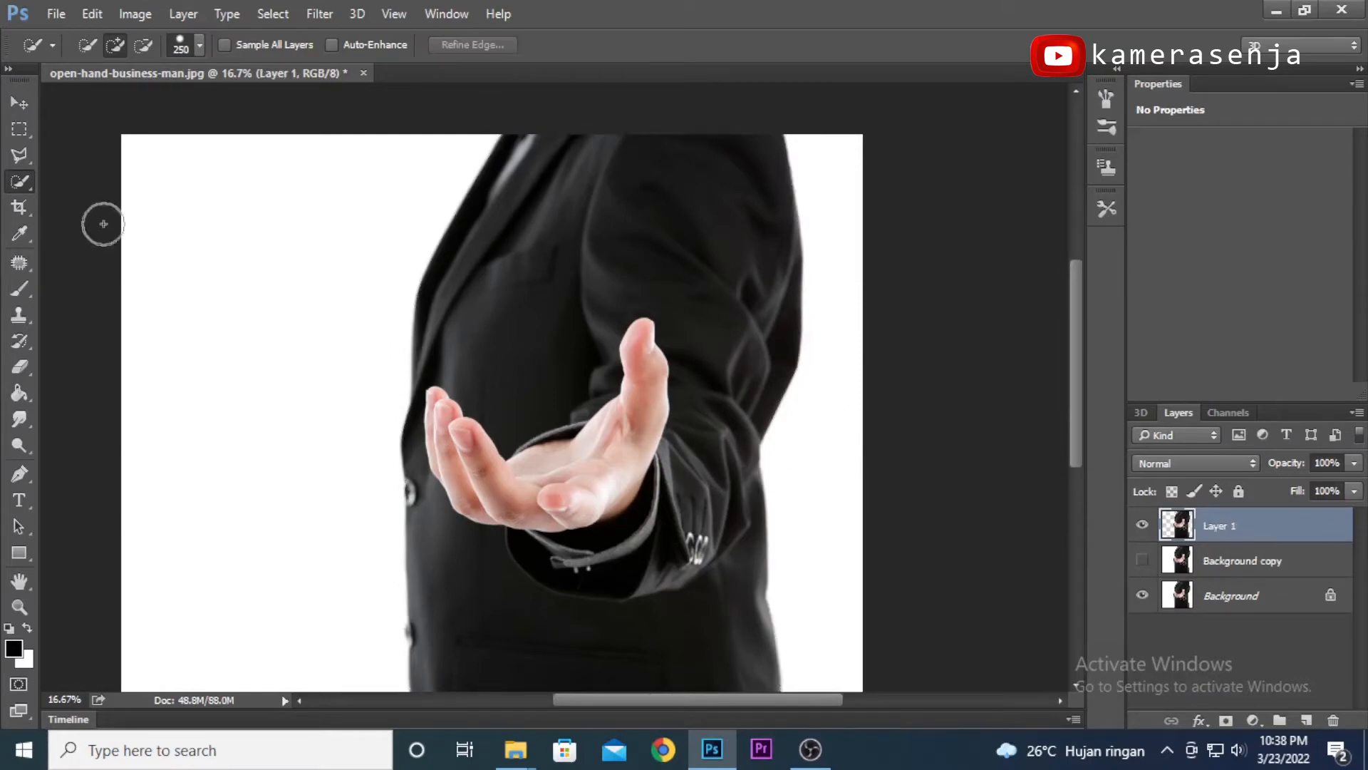
{"action": "left_click", "coordinate": [1140, 596]}
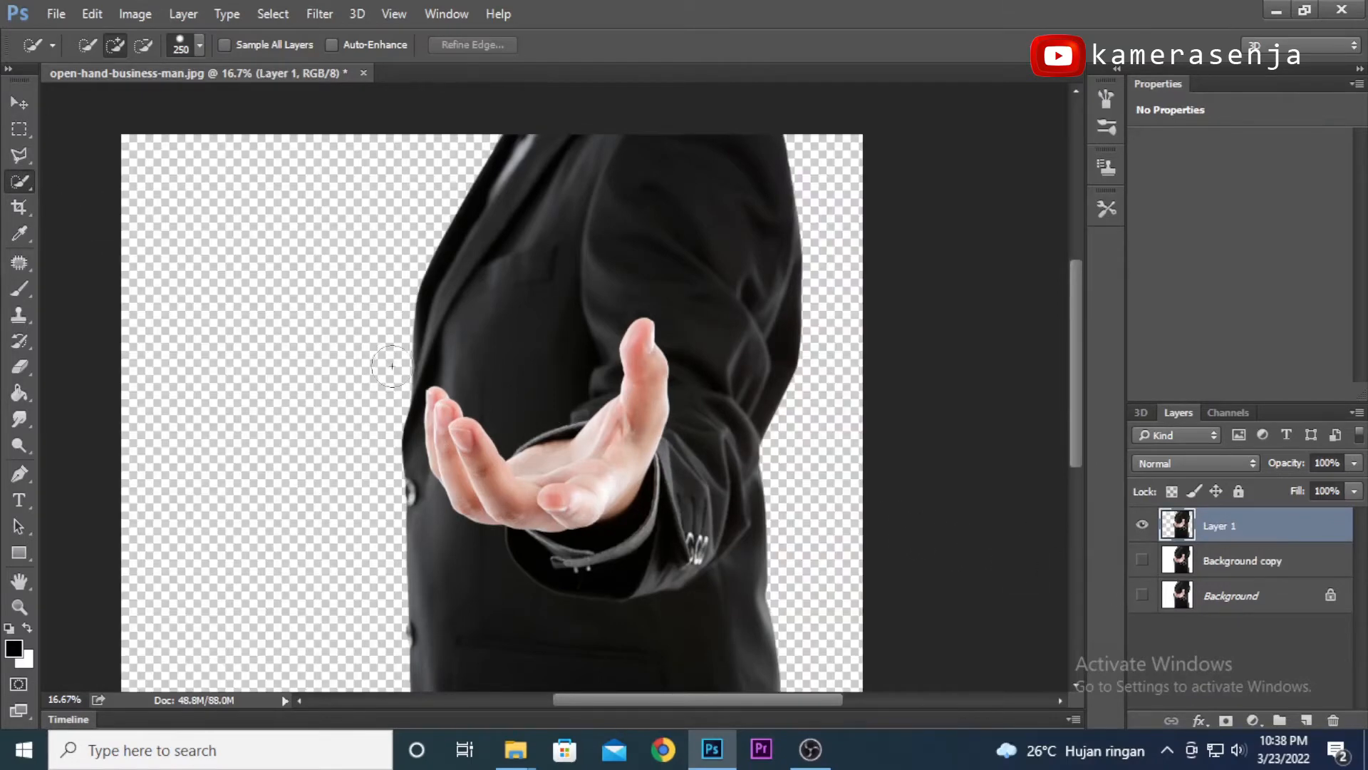
{"action": "left_click", "coordinate": [25, 104]}
- Add a layer beneath the man cutout, fill it with dark grey #292929 sampled from the suit, and duplicate it
{"action": "left_click", "coordinate": [1265, 563]}
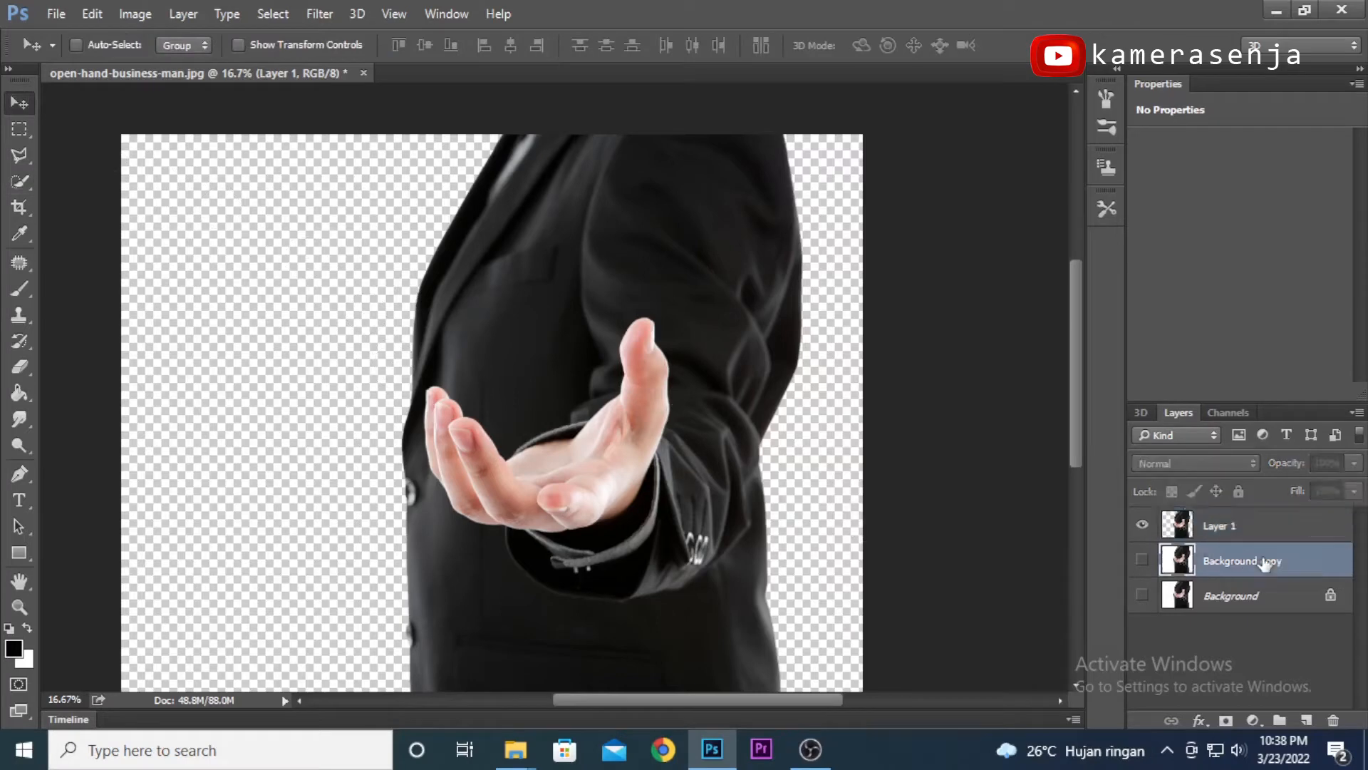
{"action": "left_click", "coordinate": [1306, 719]}
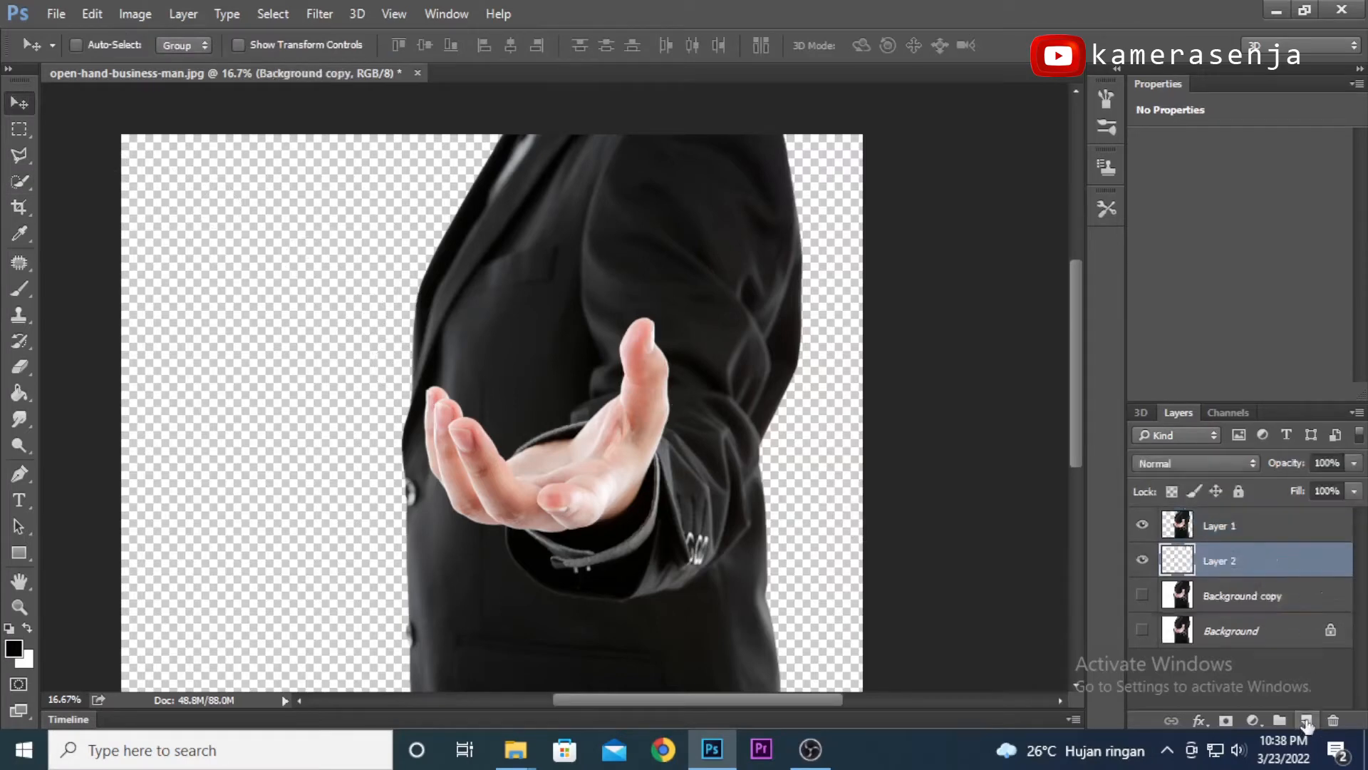
{"action": "left_click", "coordinate": [14, 648]}
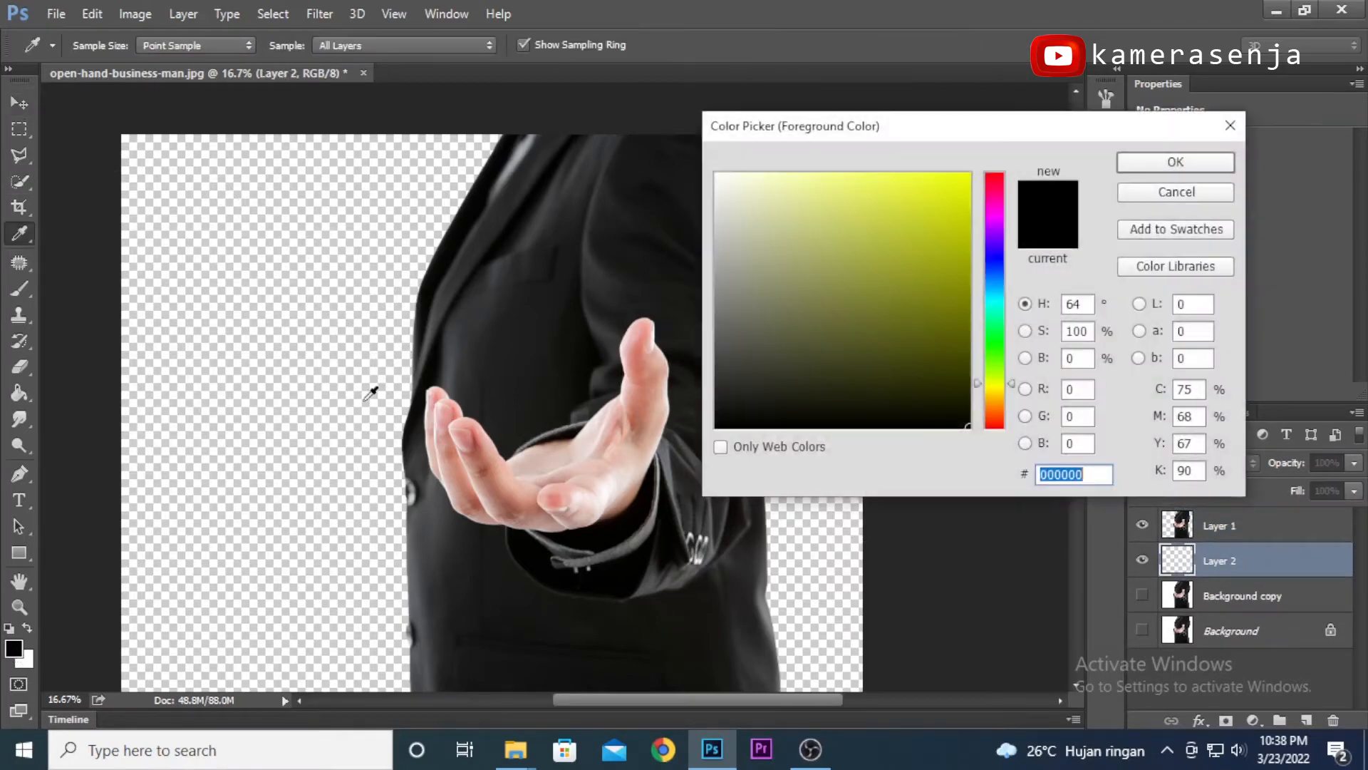
{"action": "left_click", "coordinate": [465, 301]}
{"action": "left_click", "coordinate": [1158, 163]}
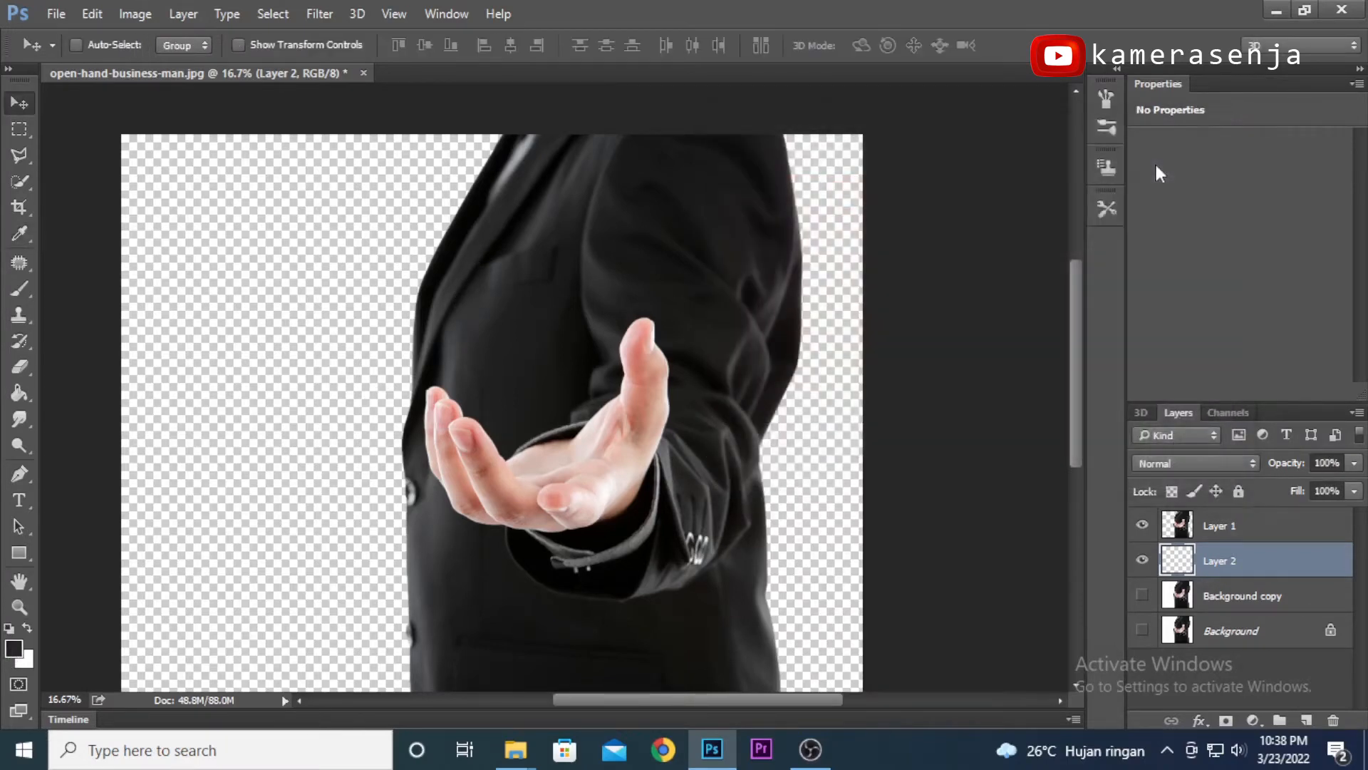
{"action": "key", "text": "alt+BackSpace"}
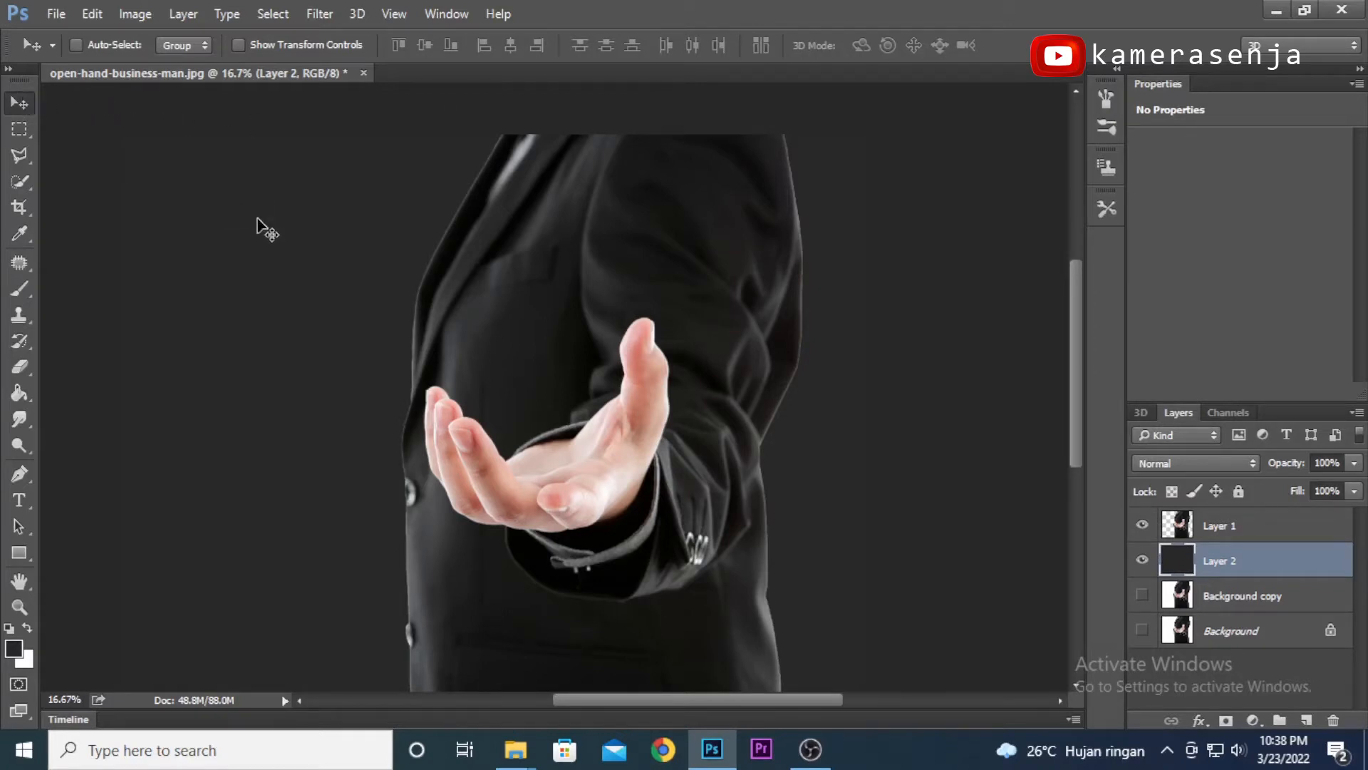
{"action": "key", "text": "ctrl+minus"}
{"action": "key", "text": "ctrl+j"}
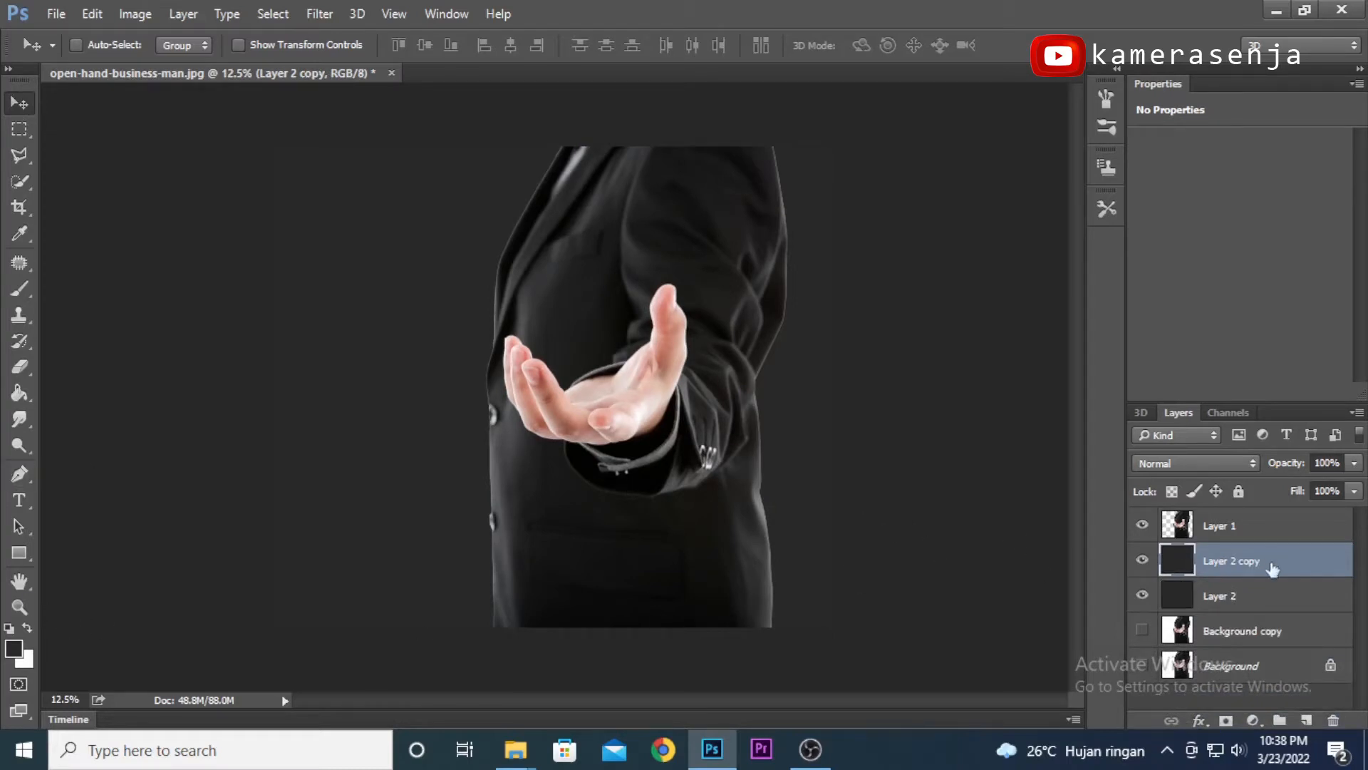
- Fill Layer 2 with black #000000 and move it above Layer 2 copy
{"action": "left_click", "coordinate": [1237, 598]}
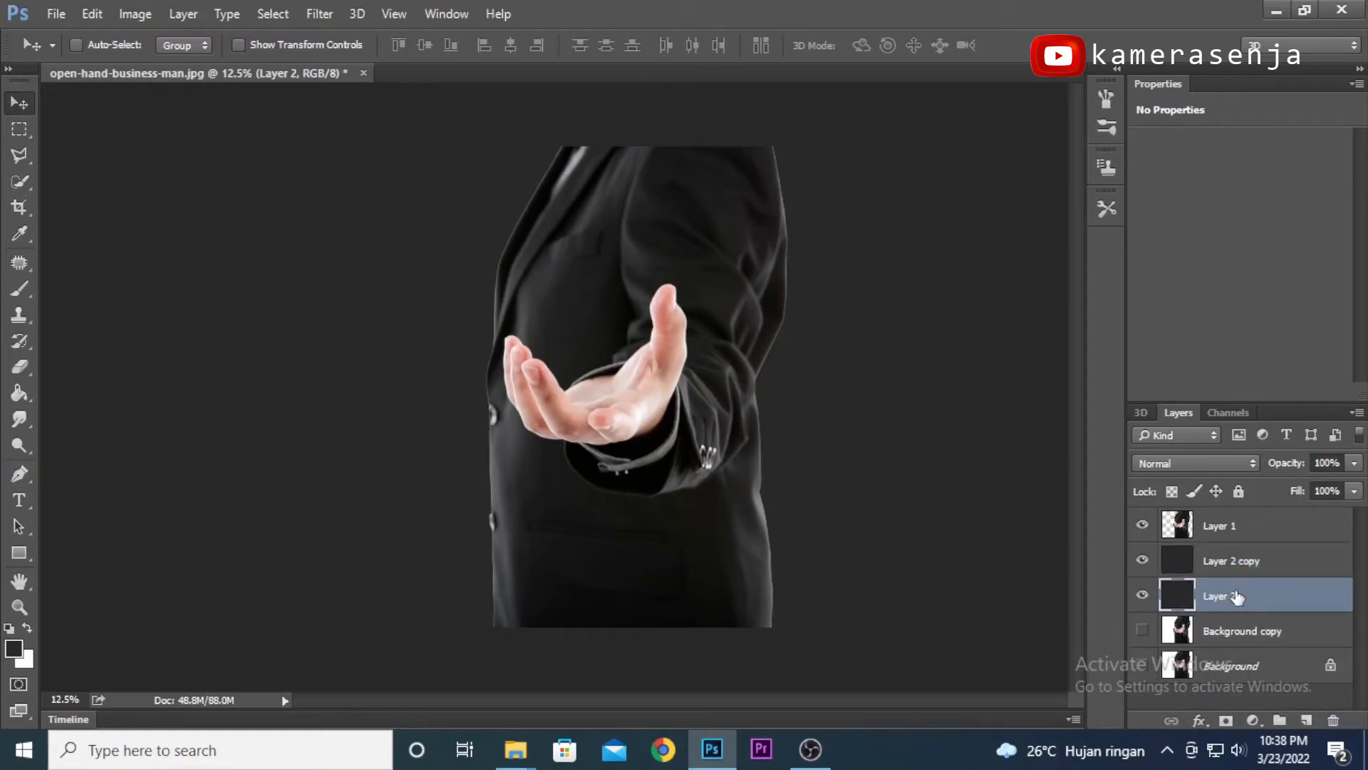
{"action": "left_click", "coordinate": [14, 649]}
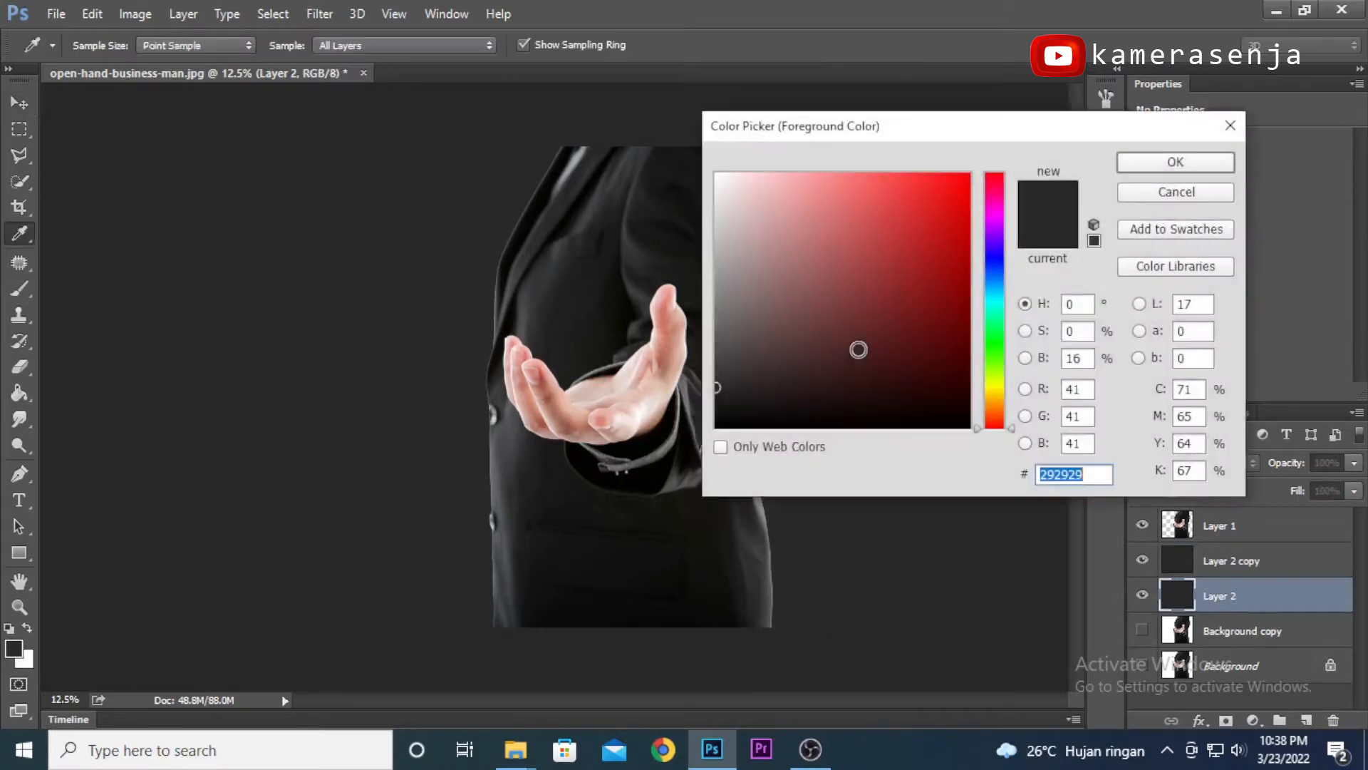
{"action": "type", "text": "000000"}
{"action": "left_click", "coordinate": [1168, 160]}
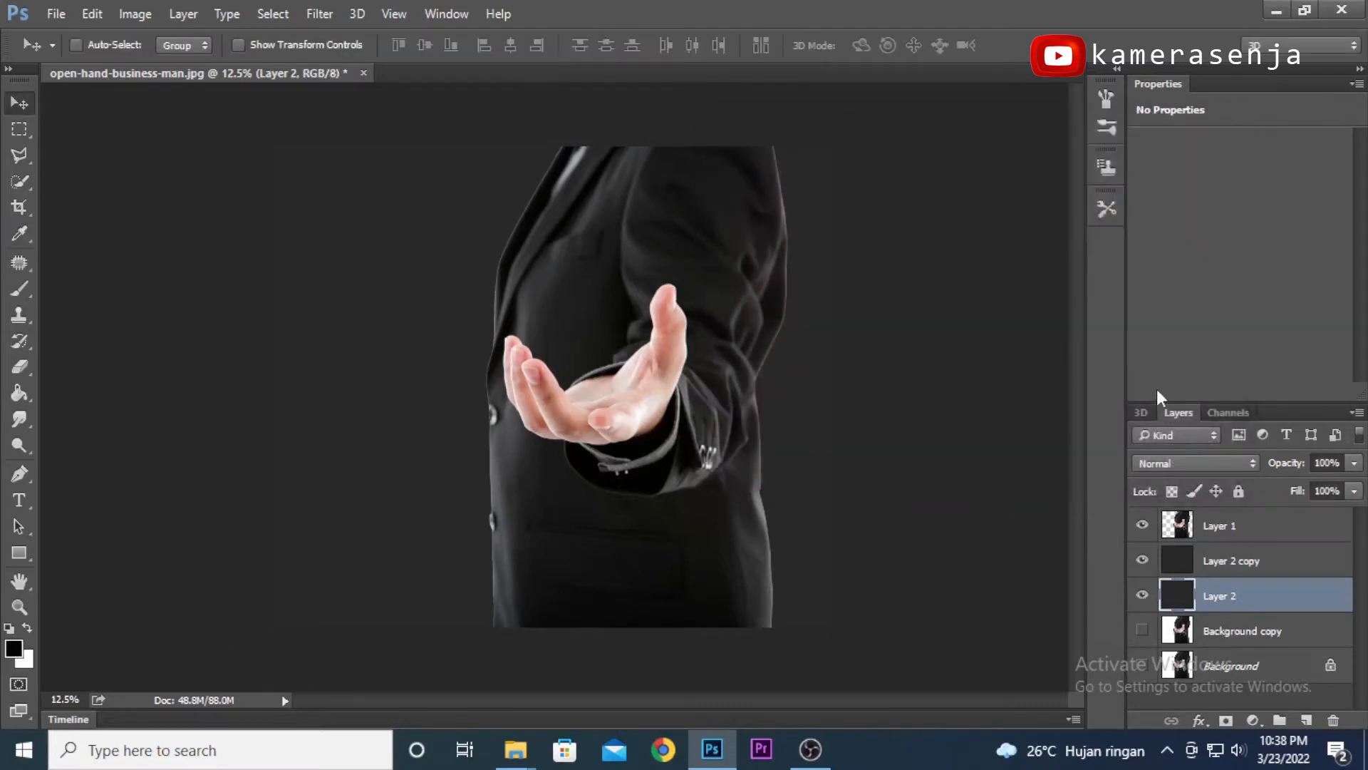
{"action": "key", "text": "alt+BackSpace"}
{"action": "left_click_drag", "start_coordinate": [1237, 598], "coordinate": [1212, 542]}
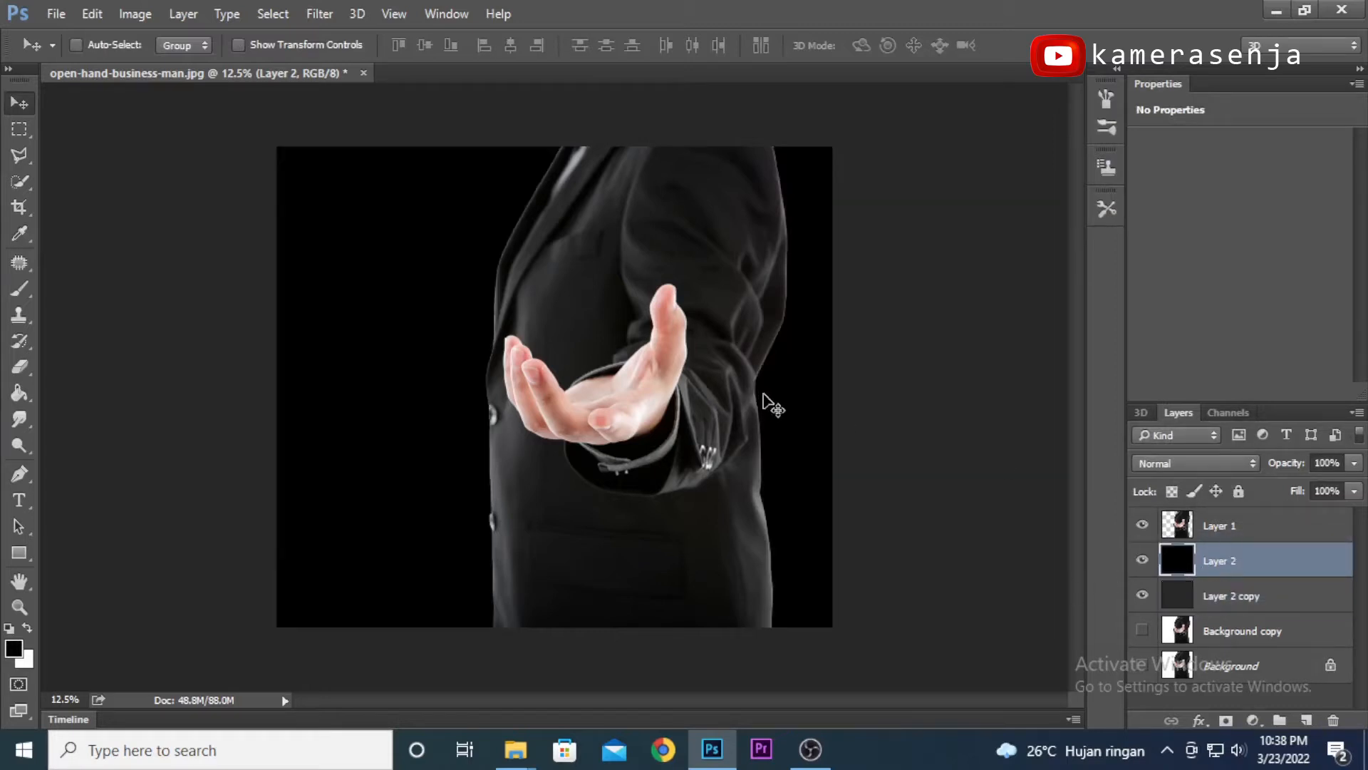
- Erase a soft round area from the middle of black Layer 2 with a 1900 px eraser at 100% opacity, and set the layer's opacity to 86%
{"action": "key", "text": "e"}
{"action": "key", "text": "bracketright"}
{"action": "key", "text": "bracketright"}
{"action": "key", "text": "bracketright"}
{"action": "key", "text": "bracketright"}
{"action": "key", "text": "bracketright"}
{"action": "key", "text": "bracketright"}
{"action": "key", "text": "bracketright"}
{"action": "key", "text": "bracketright"}
{"action": "key", "text": "bracketright"}
{"action": "key", "text": "bracketright"}
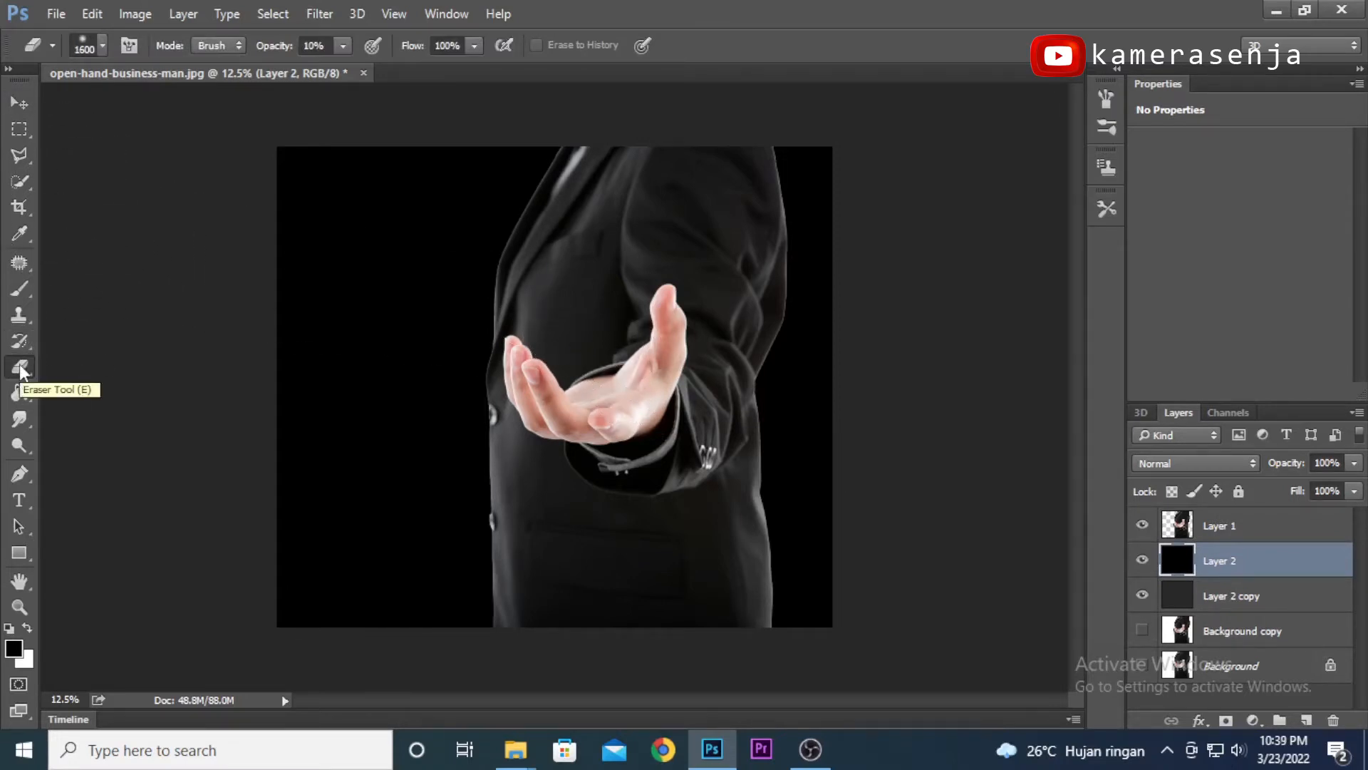
{"action": "key", "text": "bracketright"}
{"action": "key", "text": "bracketright"}
{"action": "key", "text": "bracketright"}
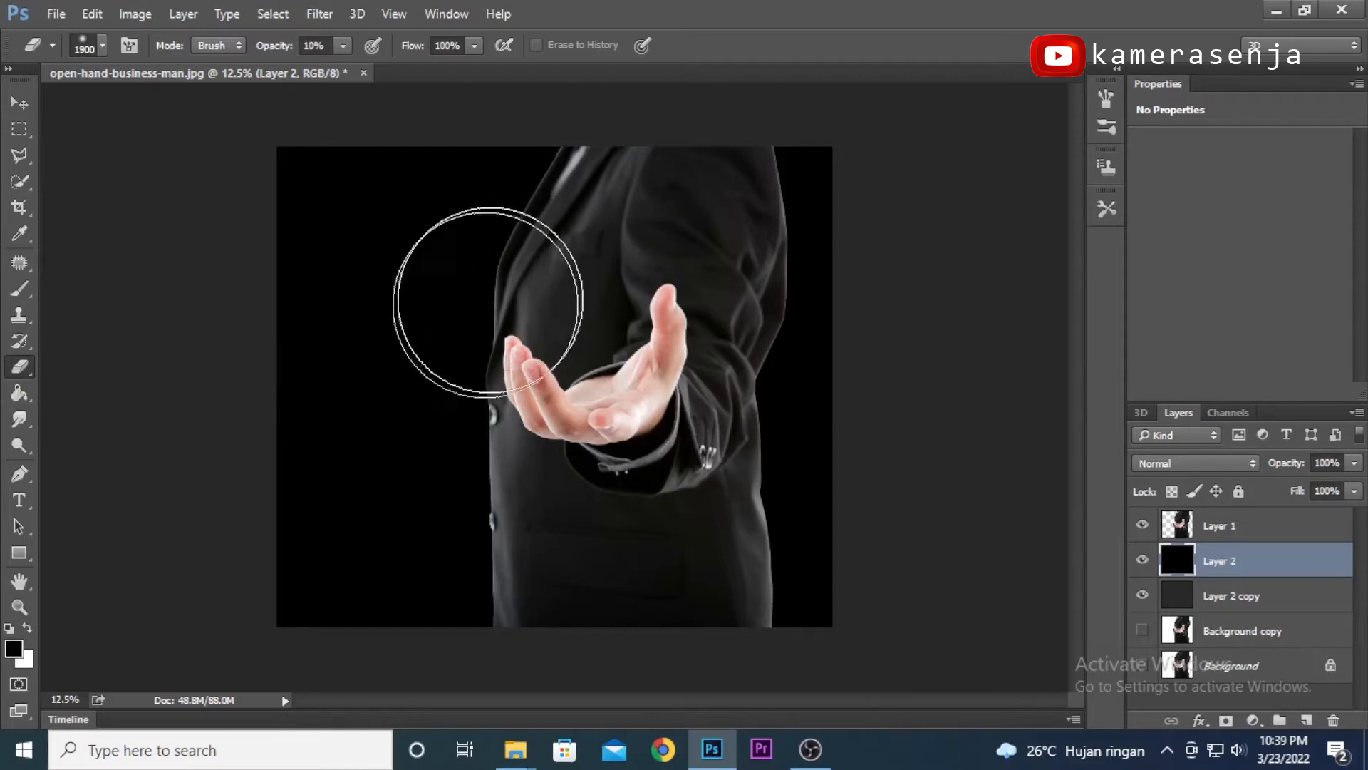
{"action": "left_click_drag", "start_coordinate": [541, 437], "coordinate": [575, 374]}
{"action": "key", "text": "0"}
{"action": "mouse_move", "coordinate": [565, 305]}
{"action": "left_mouse_down"}
{"action": "mouse_move", "coordinate": [489, 443]}
{"action": "mouse_move", "coordinate": [644, 303]}
{"action": "mouse_move", "coordinate": [657, 458]}
{"action": "mouse_move", "coordinate": [626, 428]}
{"action": "mouse_move", "coordinate": [498, 382]}
{"action": "mouse_move", "coordinate": [634, 344]}
{"action": "mouse_move", "coordinate": [598, 305]}
{"action": "left_mouse_up"}
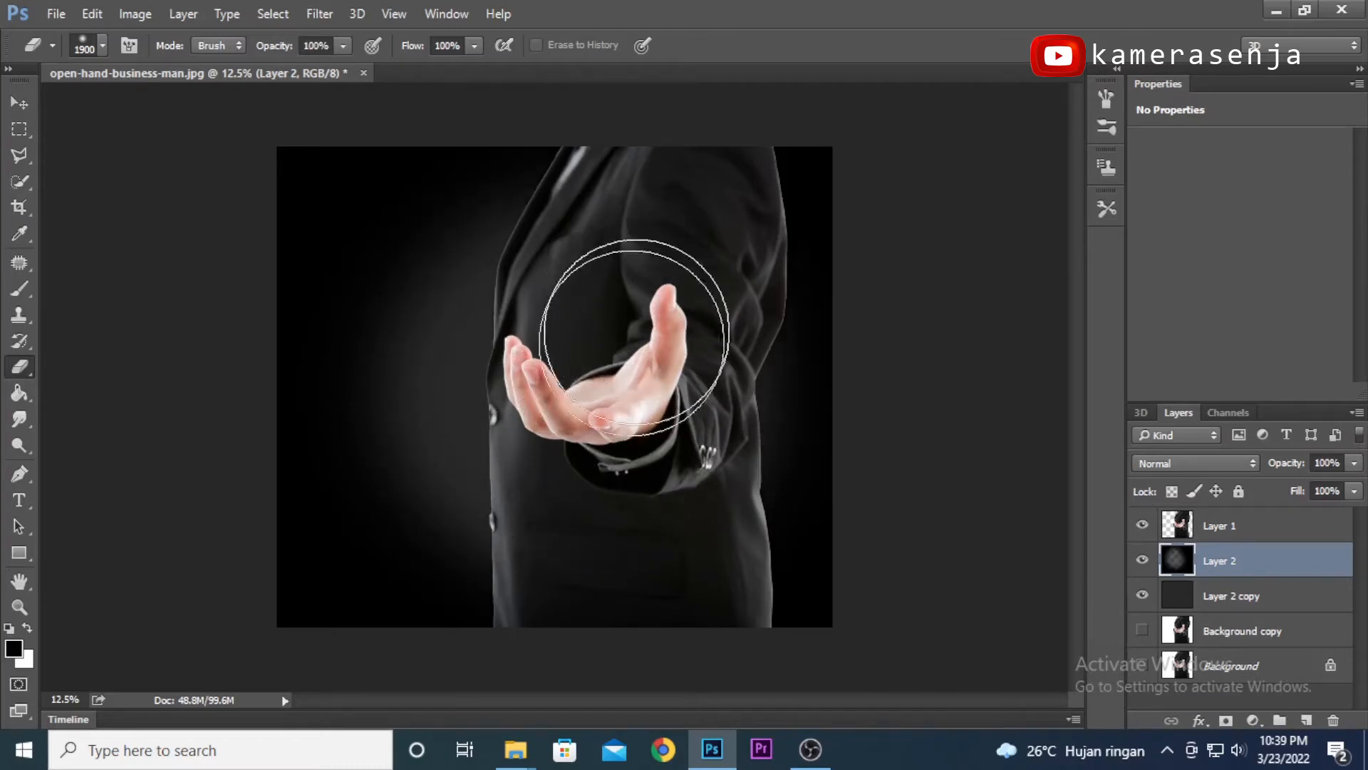
{"action": "left_click", "coordinate": [1353, 464]}
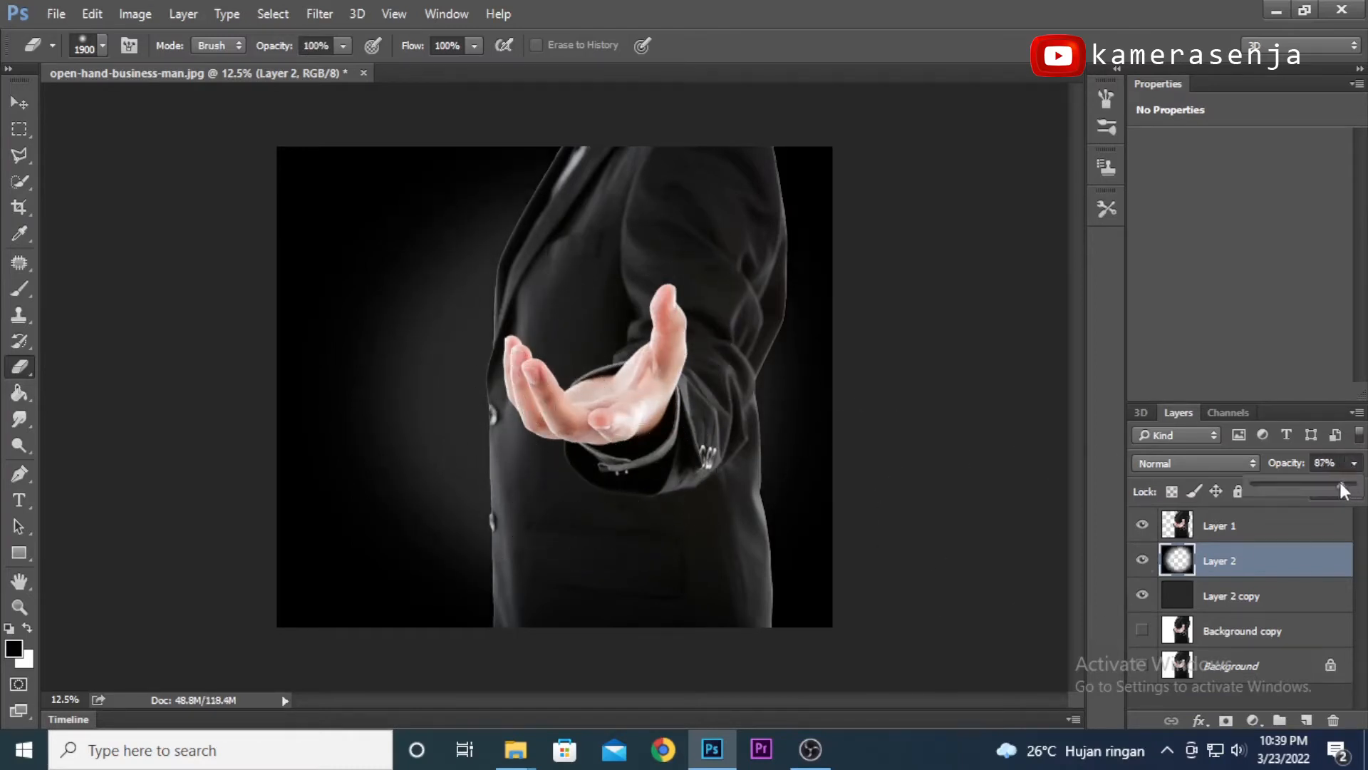
{"action": "left_click", "coordinate": [19, 103]}
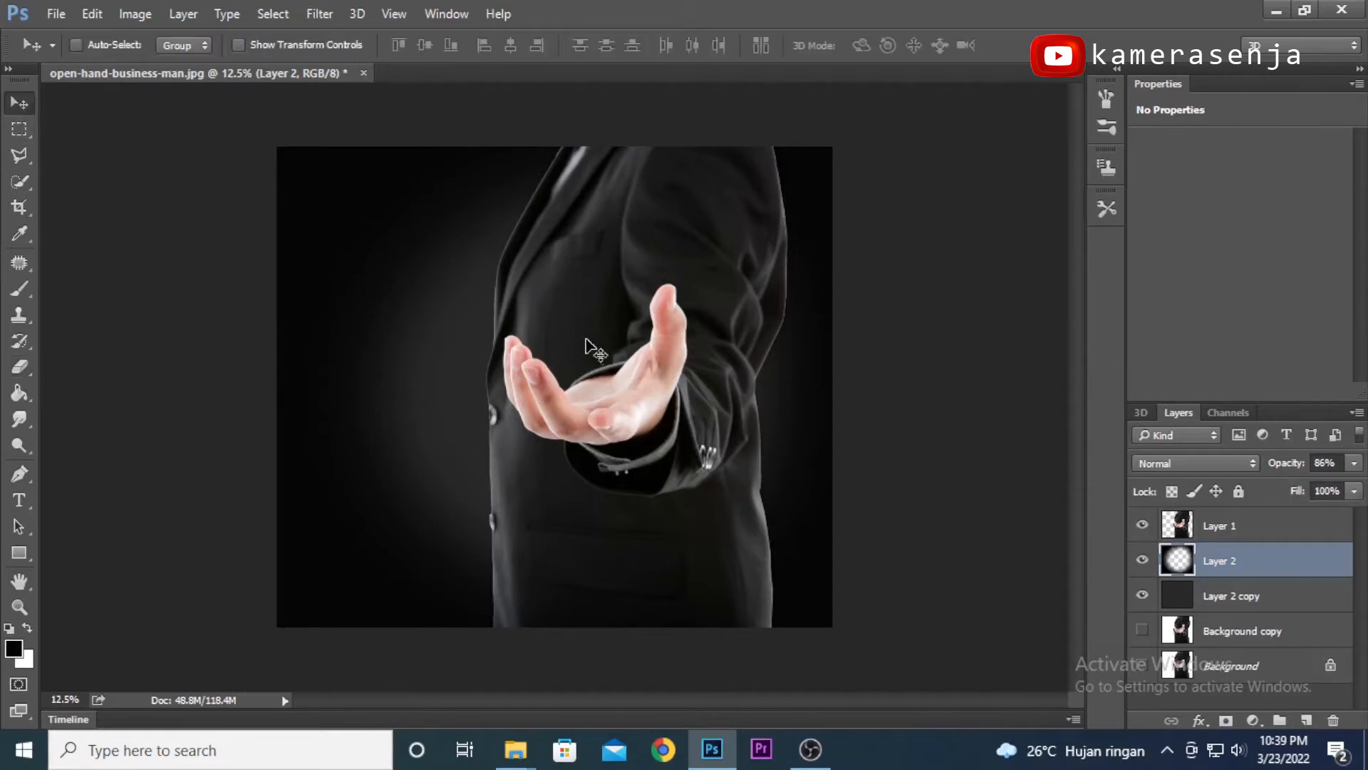
- Refill Layer 2 copy with a lighter neutral grey to brighten the glow behind the man
{"action": "left_click", "coordinate": [1236, 603]}
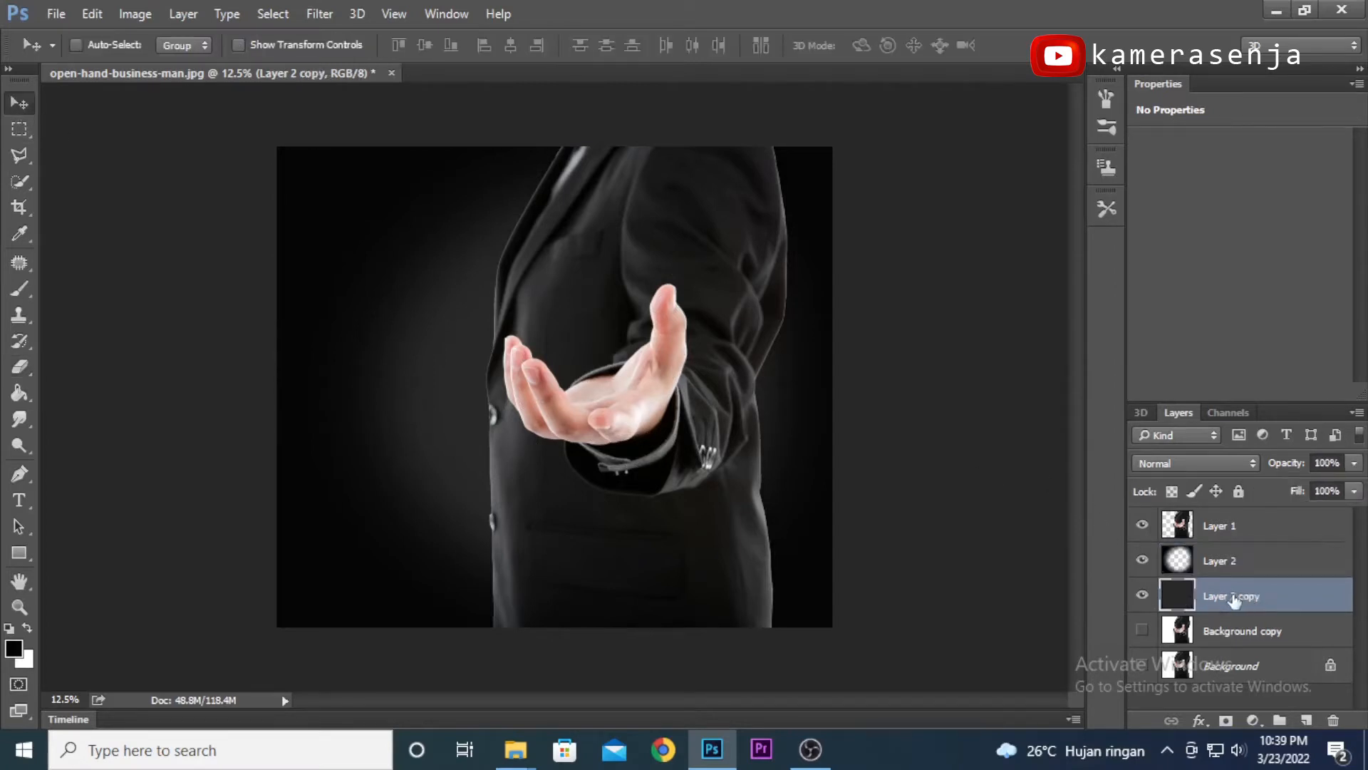
{"action": "left_click", "coordinate": [15, 648]}
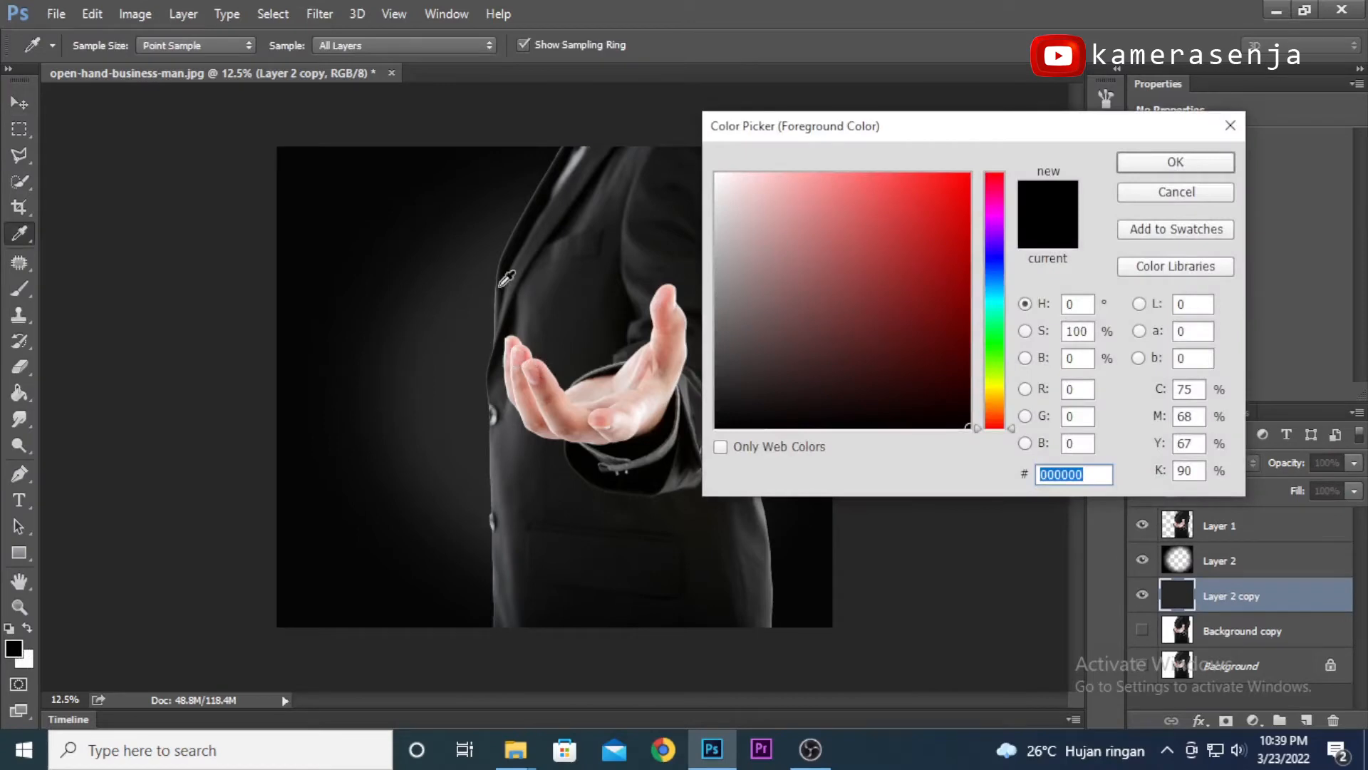
{"action": "left_click", "coordinate": [478, 332]}
{"action": "left_click_drag", "start_coordinate": [732, 347], "coordinate": [714, 326]}
{"action": "left_click", "coordinate": [1130, 164]}
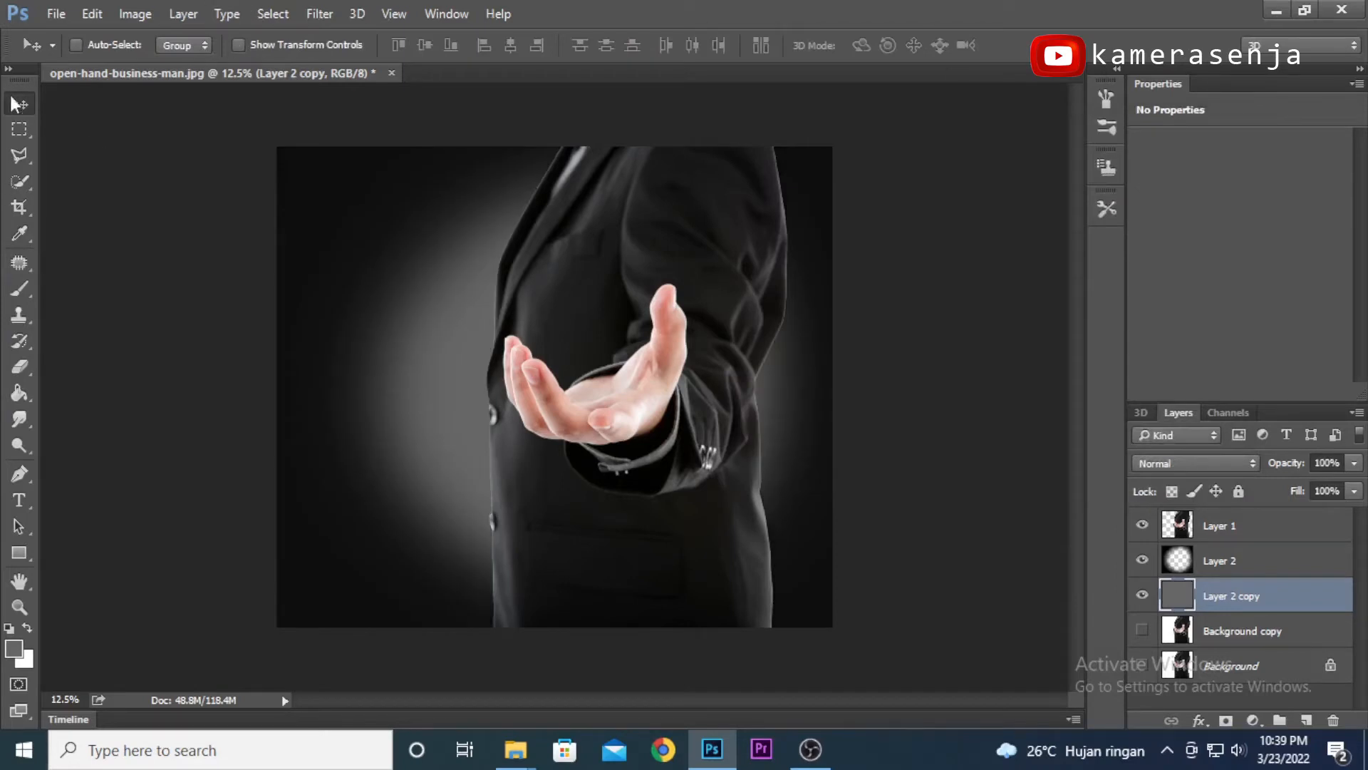
- Stretch the black vignette on Layer 2 horizontally past the canvas's right edge to widen the glow
{"action": "key", "text": "ctrl+plus"}
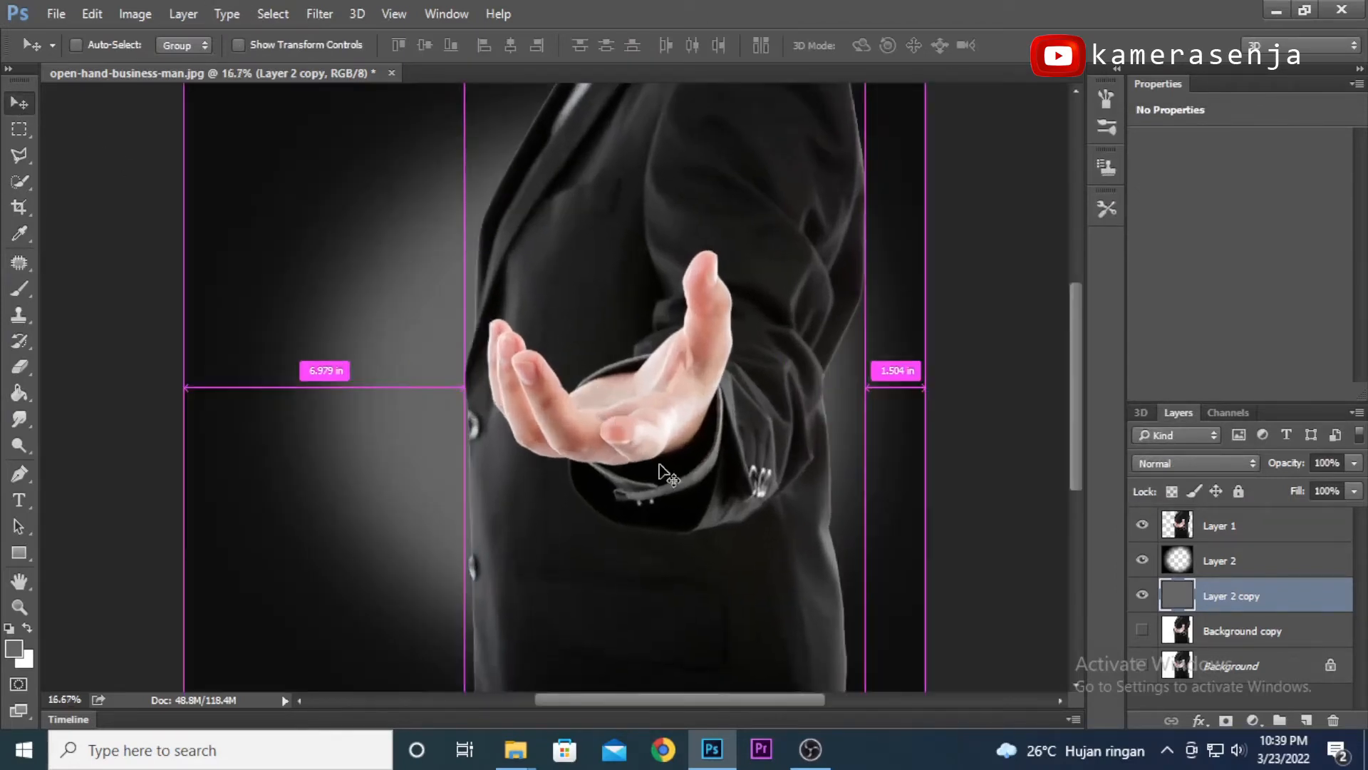
{"action": "key", "text": "ctrl+plus"}
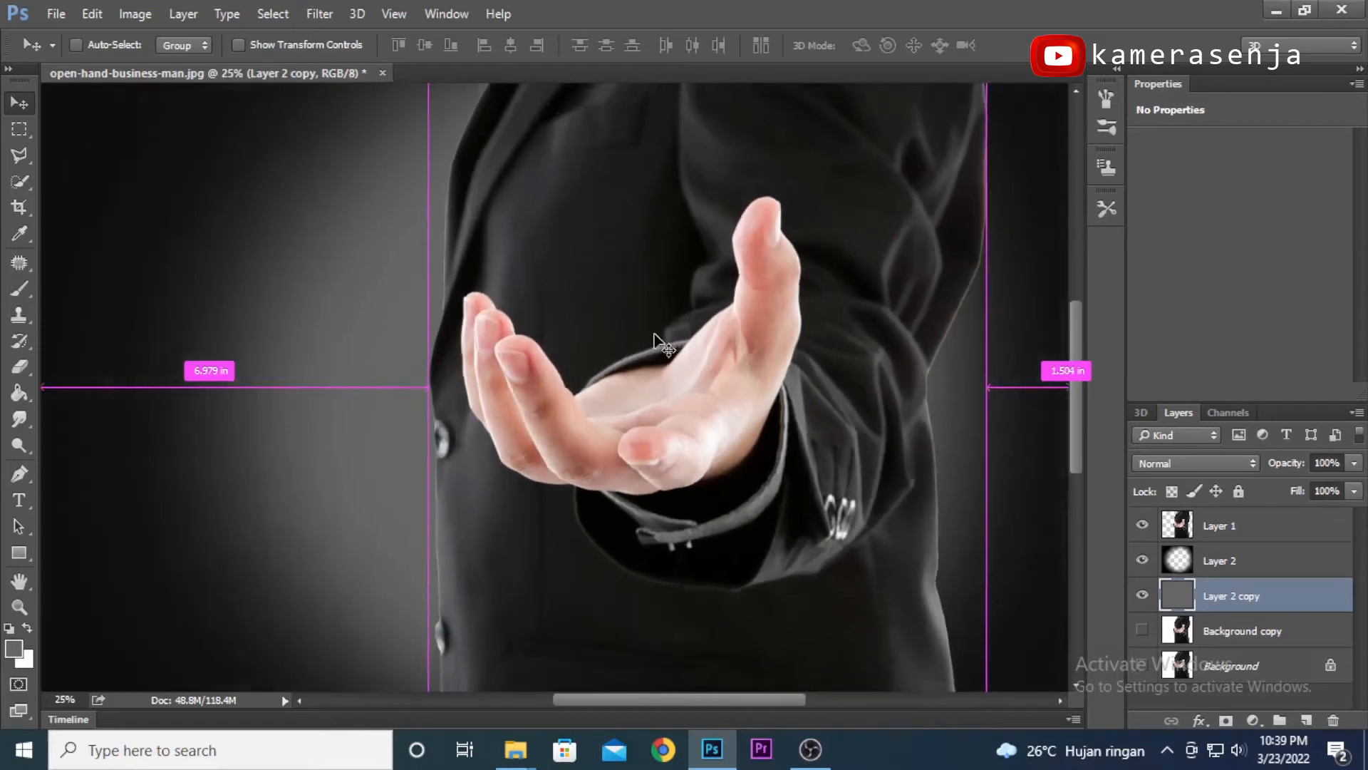
{"action": "key", "text": "ctrl+minus"}
{"action": "key", "text": "ctrl+minus"}
{"action": "key", "text": "ctrl+minus"}
{"action": "left_click", "coordinate": [1215, 560]}
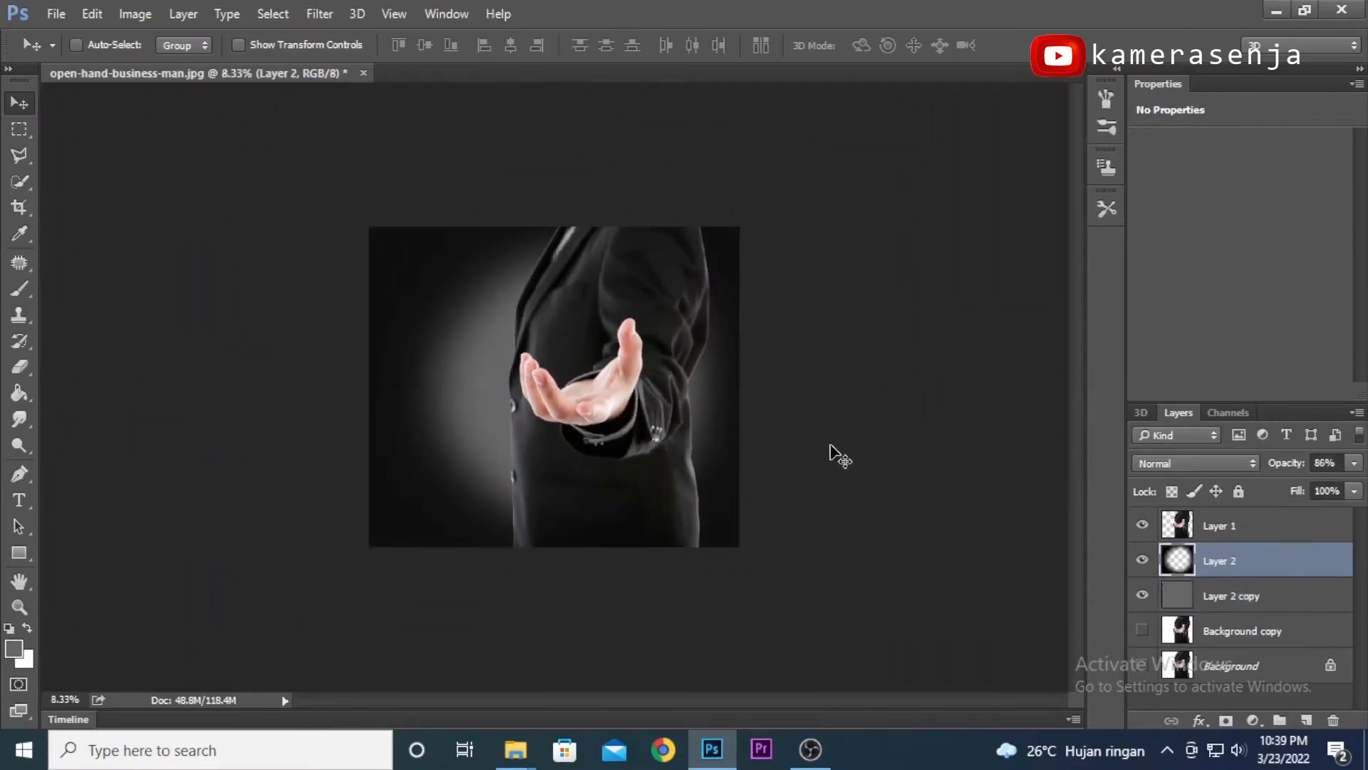
{"action": "key", "text": "ctrl+t"}
{"action": "left_click_drag", "start_coordinate": [738, 386], "coordinate": [765, 387]}
{"action": "key", "text": "Return"}
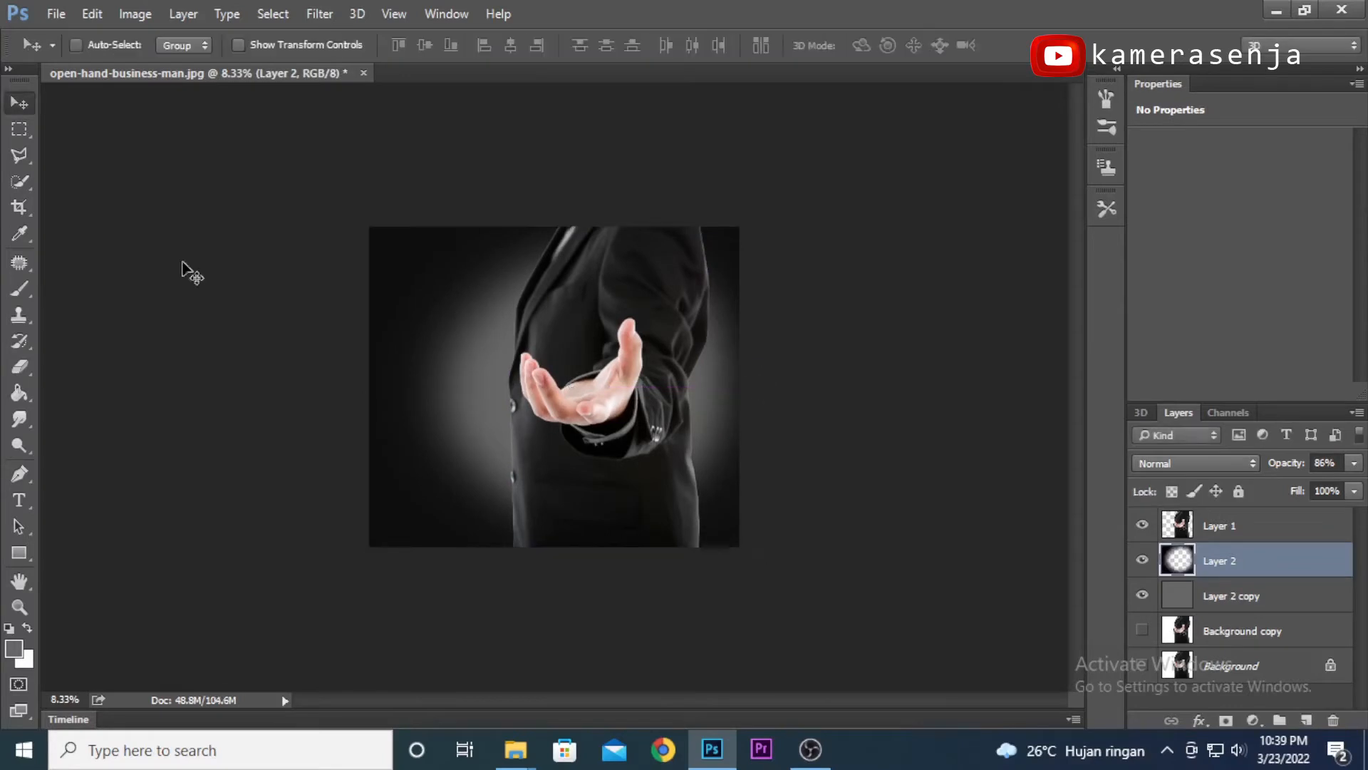
- Duplicate Layer 1, Layer 2 and Layer 2 copy together
{"action": "left_click", "coordinate": [1269, 528]}
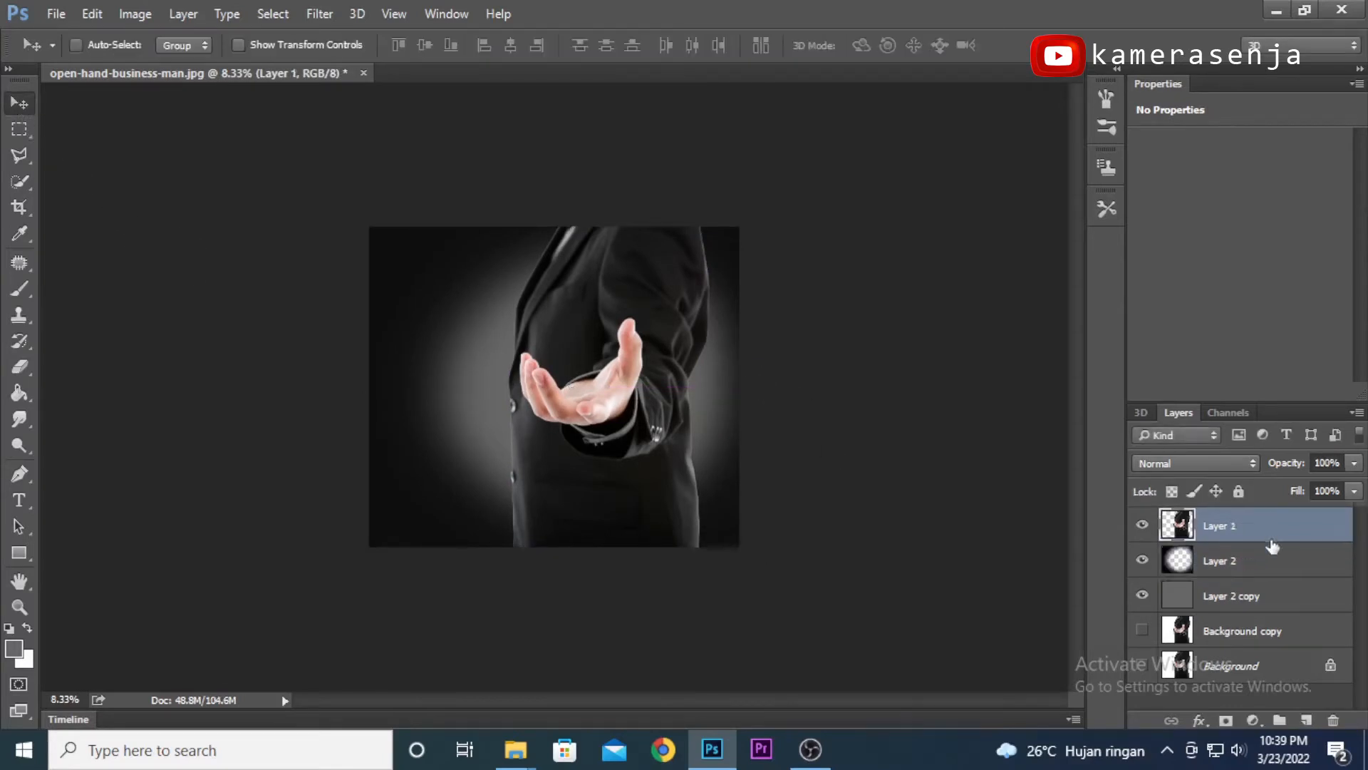
{"action": "left_click", "coordinate": [1263, 604], "text": "shift"}
{"action": "left_click_drag", "start_coordinate": [1299, 539], "coordinate": [1307, 720]}
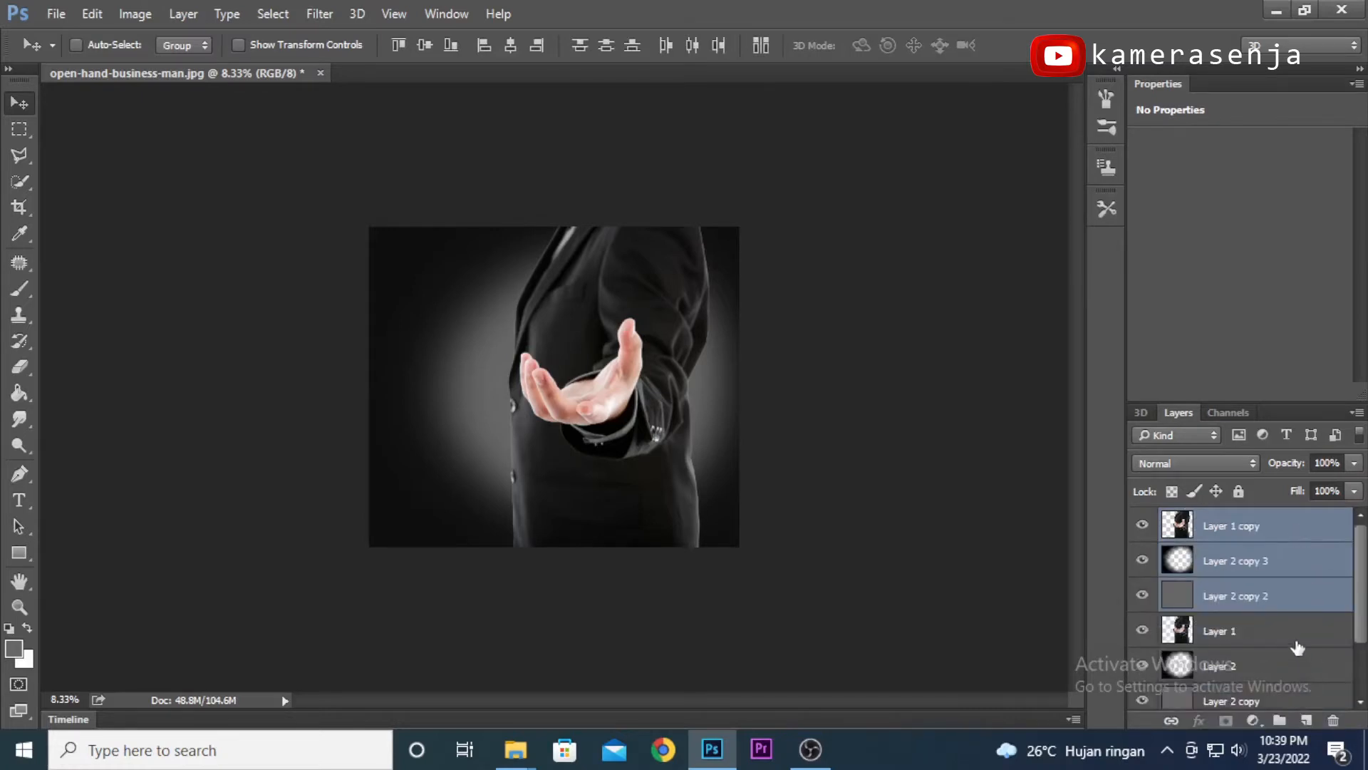
- Merge the three duplicated layers of the man, vignette and grey fill into a single layer
{"action": "right_click", "coordinate": [1281, 558]}
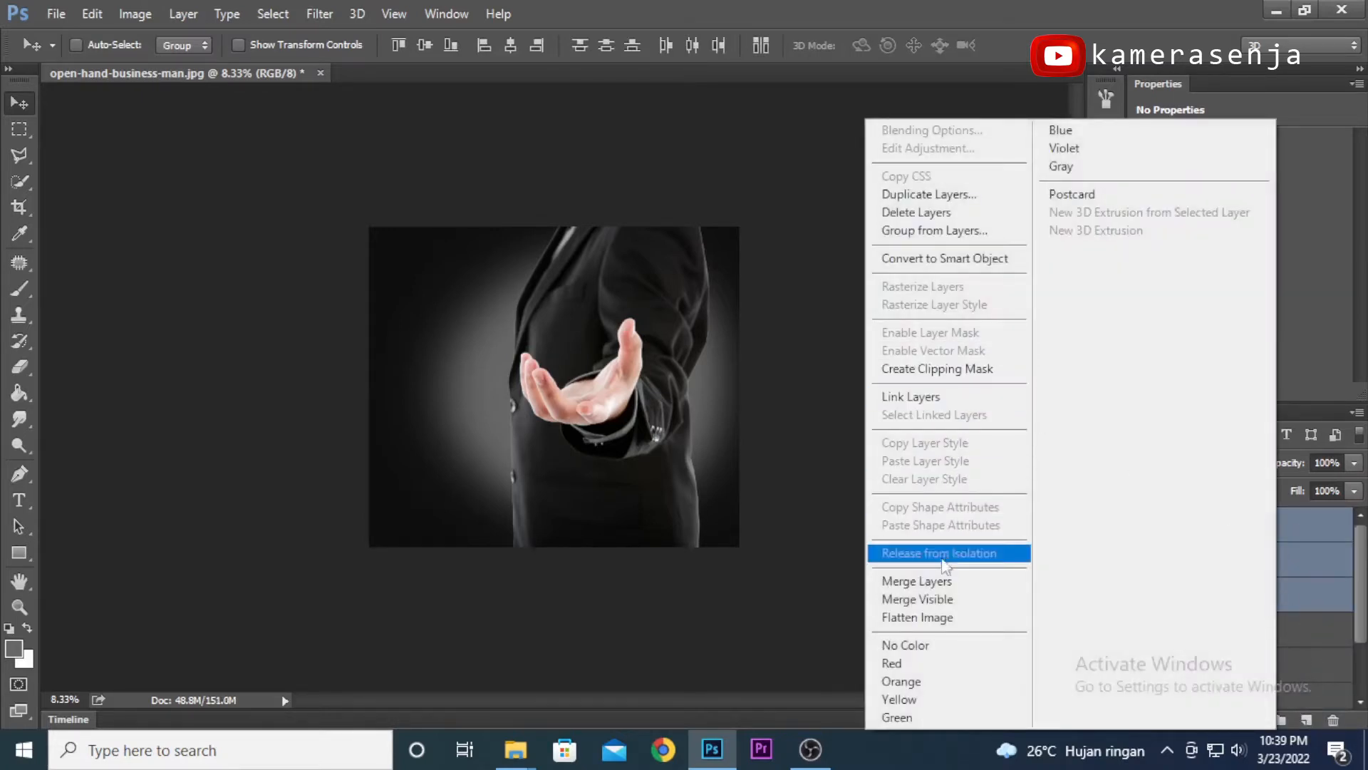
{"action": "left_click", "coordinate": [948, 583]}
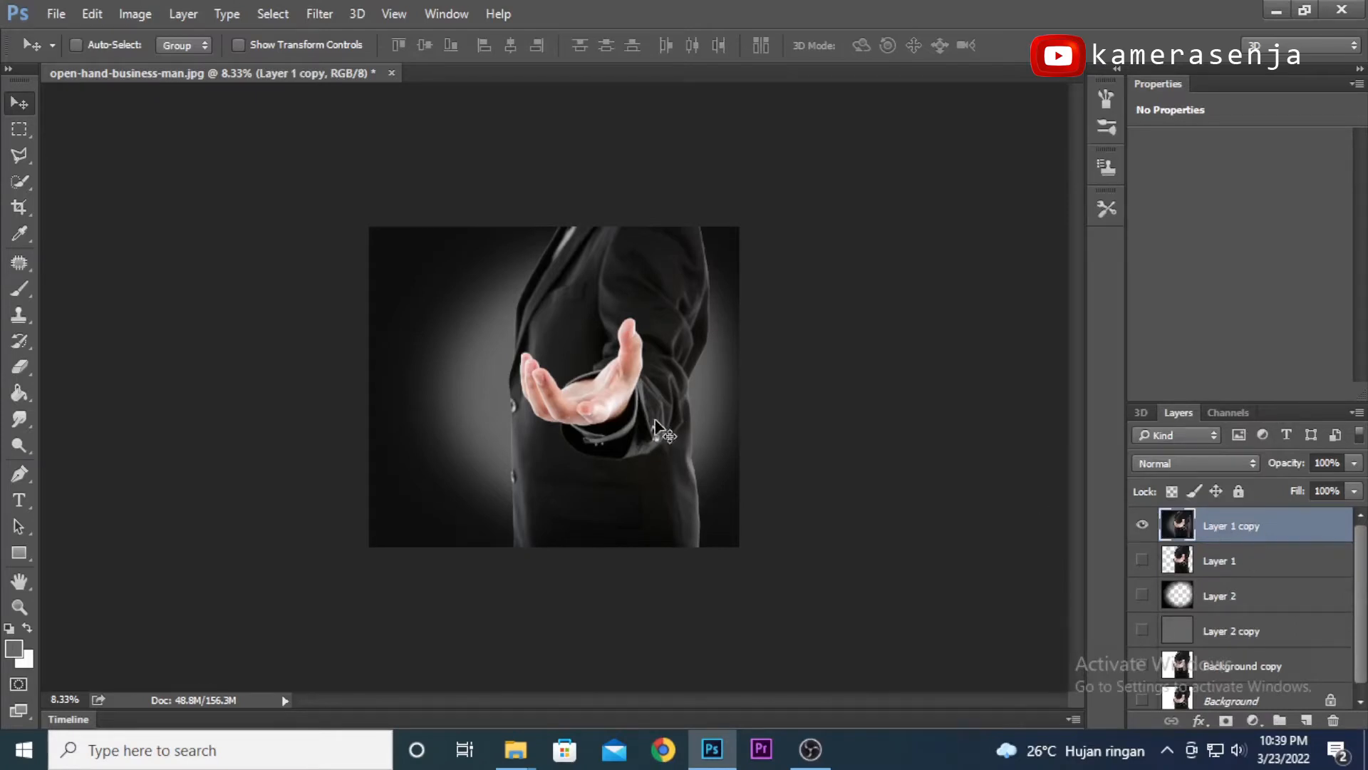
{"action": "key", "text": "ctrl+plus"}
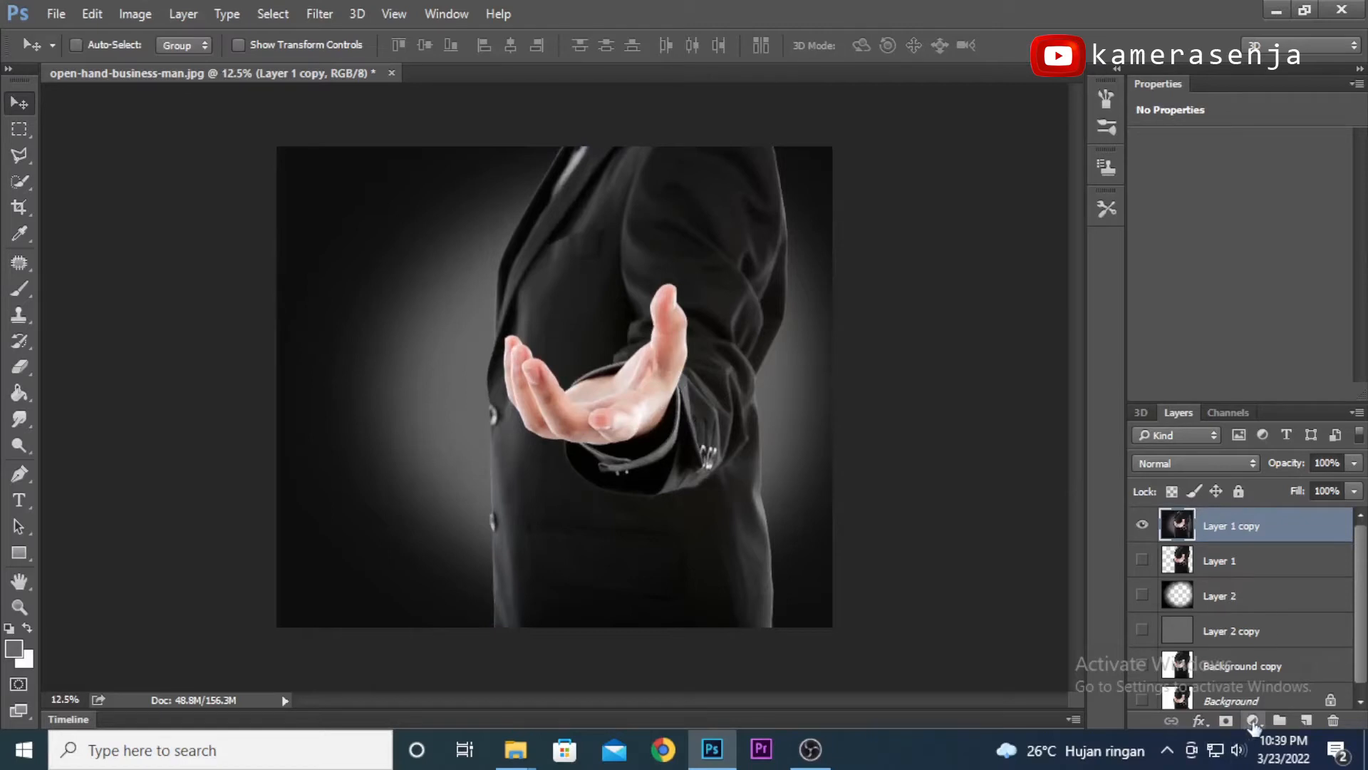
- Add a Levels adjustment above the merged copy, raising the black input slightly and setting the midtone level to 0.96
{"action": "left_click", "coordinate": [1252, 720]}
{"action": "left_click", "coordinate": [1255, 436]}
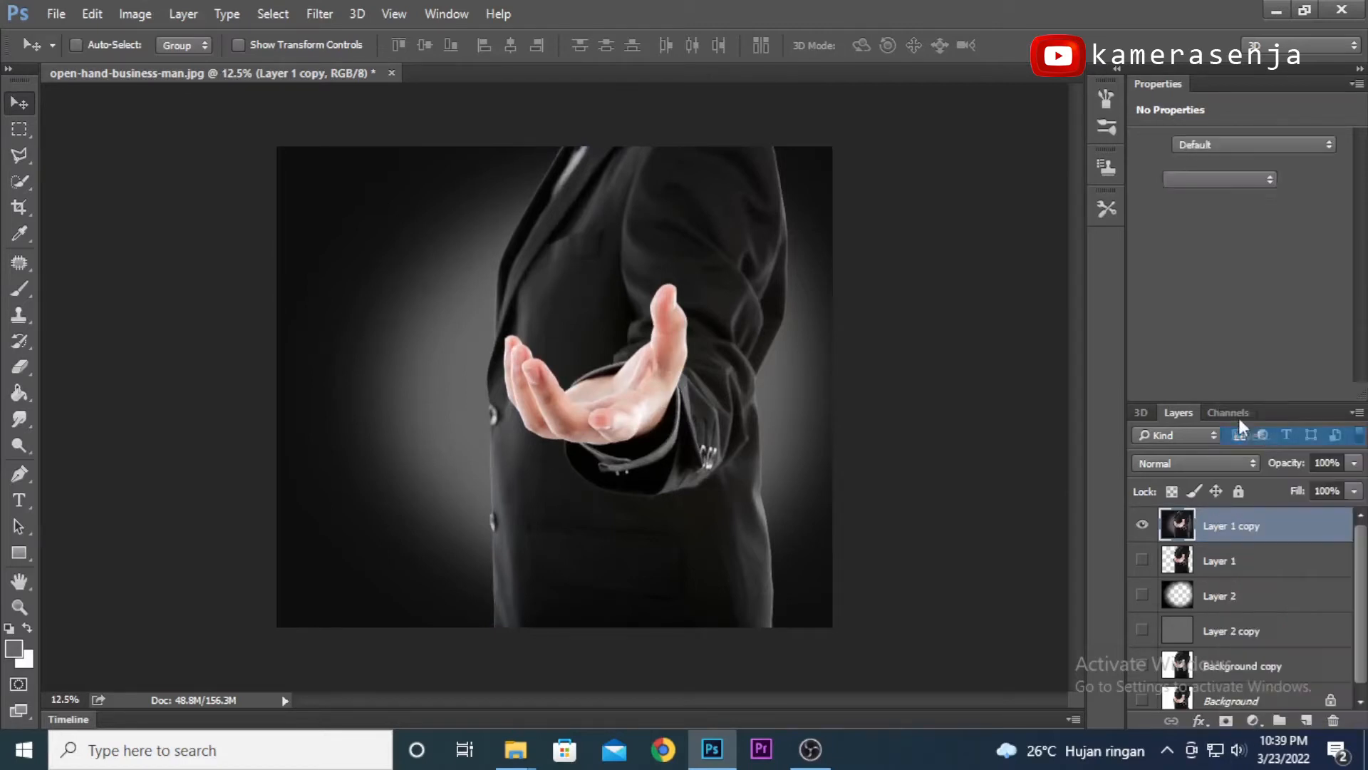
{"action": "left_click_drag", "start_coordinate": [1166, 285], "coordinate": [1265, 287]}
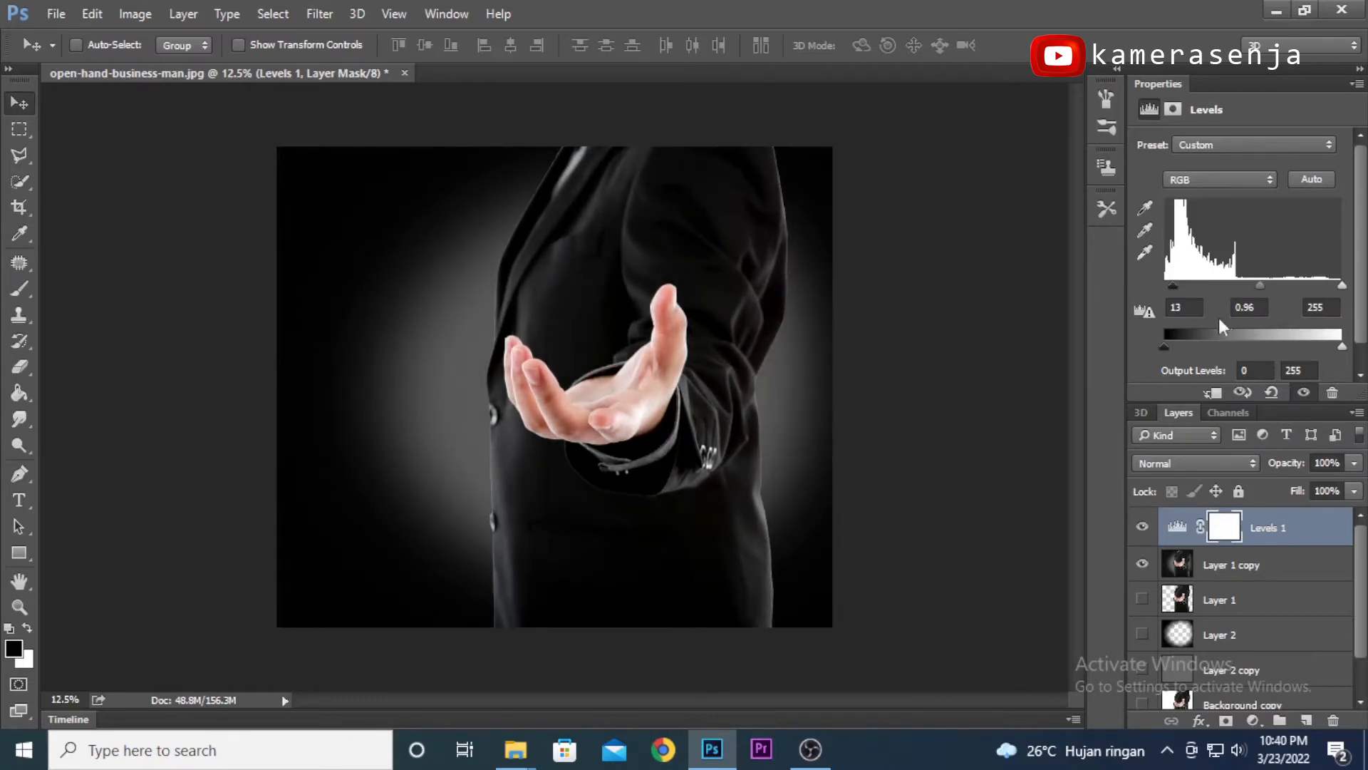
{"action": "left_click_drag", "start_coordinate": [1173, 287], "coordinate": [1180, 286]}
- Merge the Levels adjustment with the Layer 1 copy image beneath it
{"action": "left_click", "coordinate": [1276, 558], "text": "shift"}
{"action": "right_click", "coordinate": [1292, 529]}
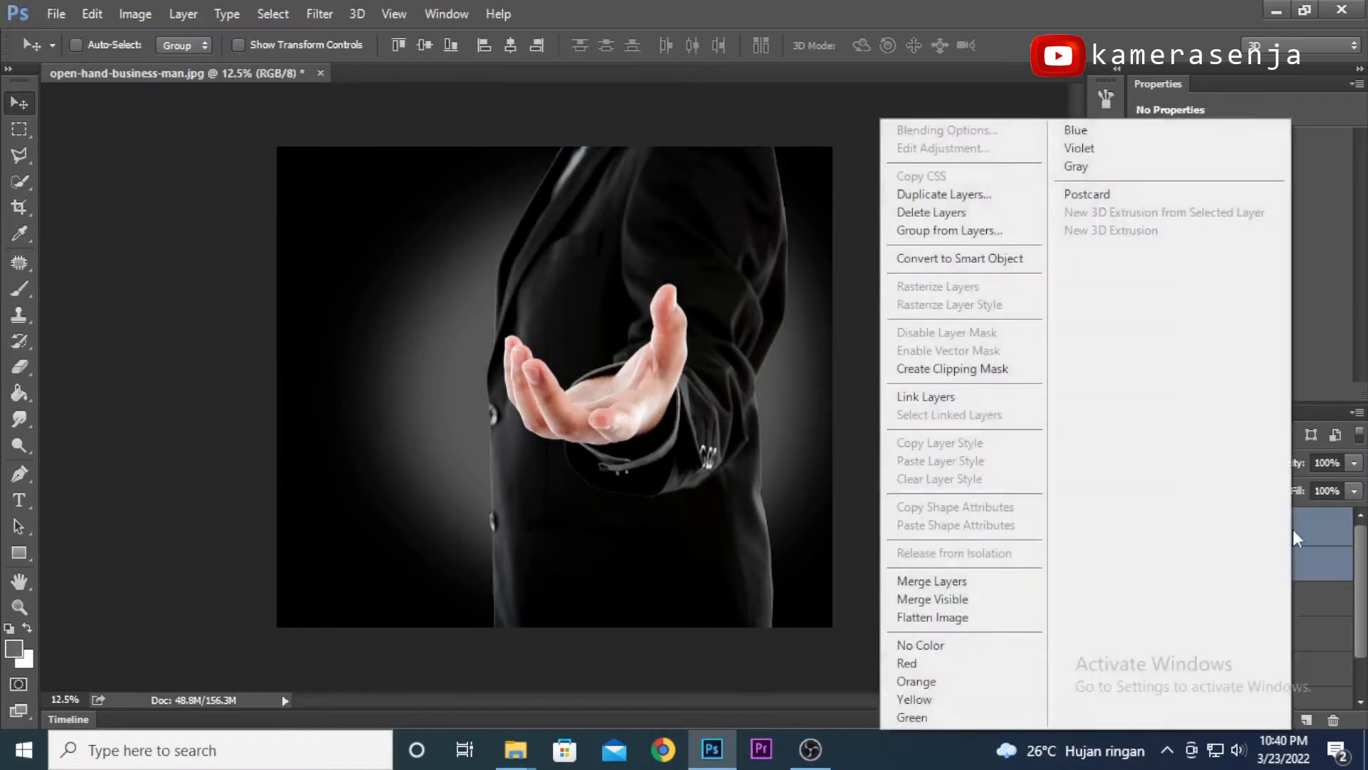
{"action": "left_click", "coordinate": [927, 583]}
{"action": "key", "text": "ctrl+plus"}
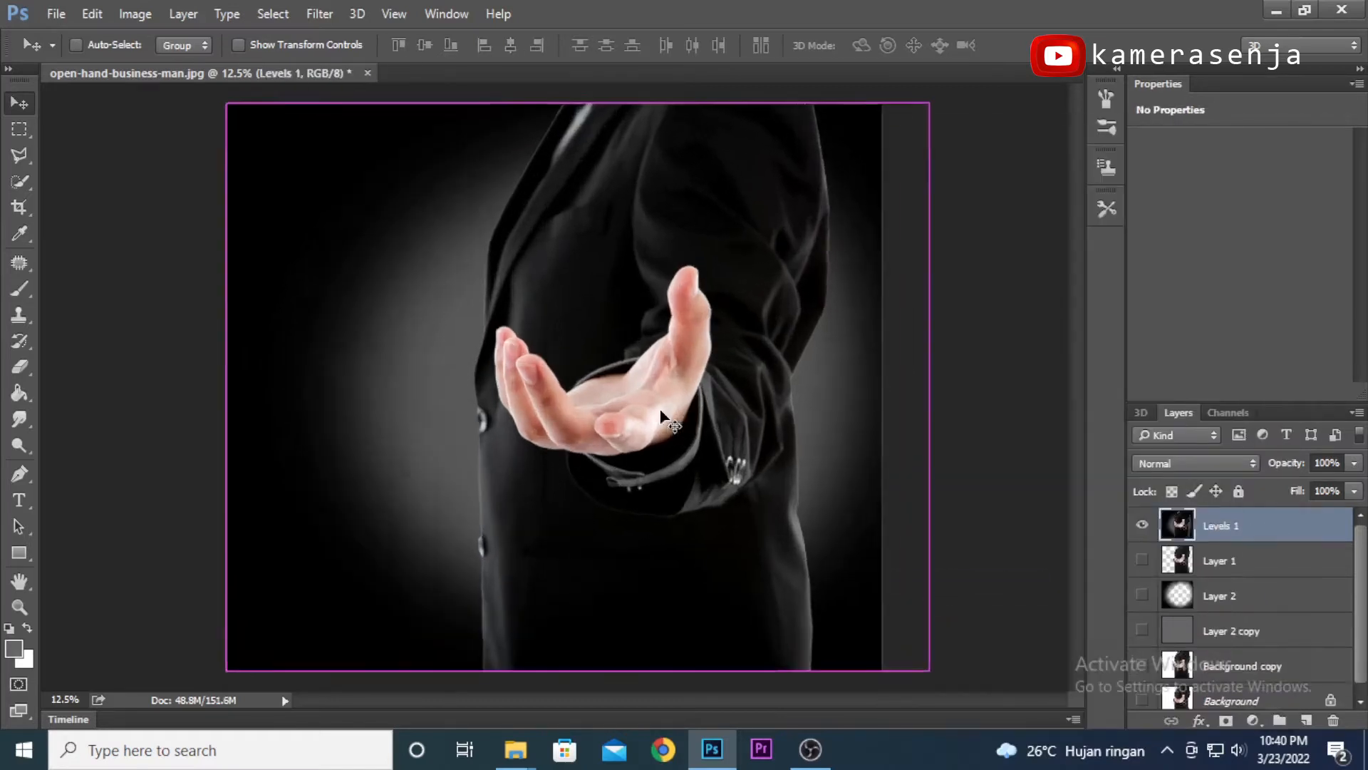
{"action": "key", "text": "ctrl+minus"}
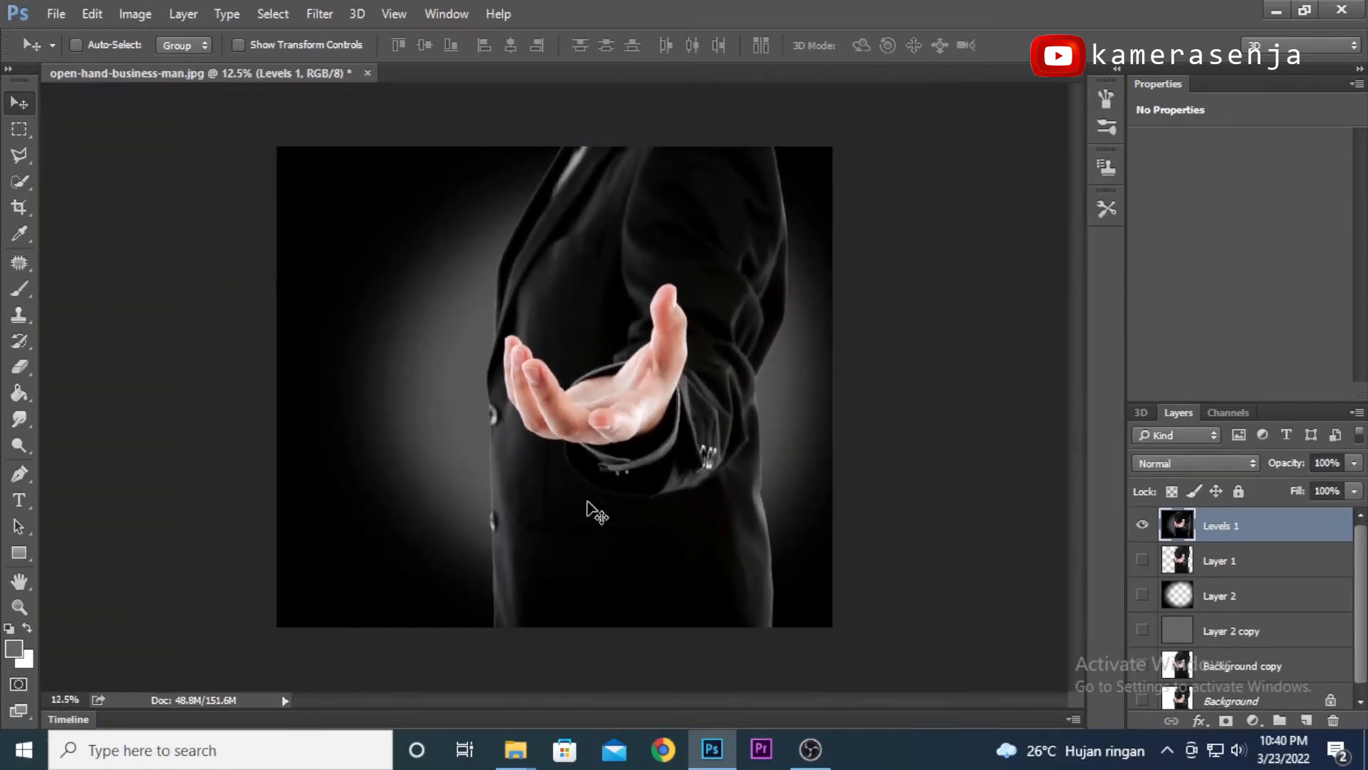
- Close the Downloads and Quick access windows in File Explorer and bring up the hand fire folder
{"action": "mouse_move", "coordinate": [527, 760]}
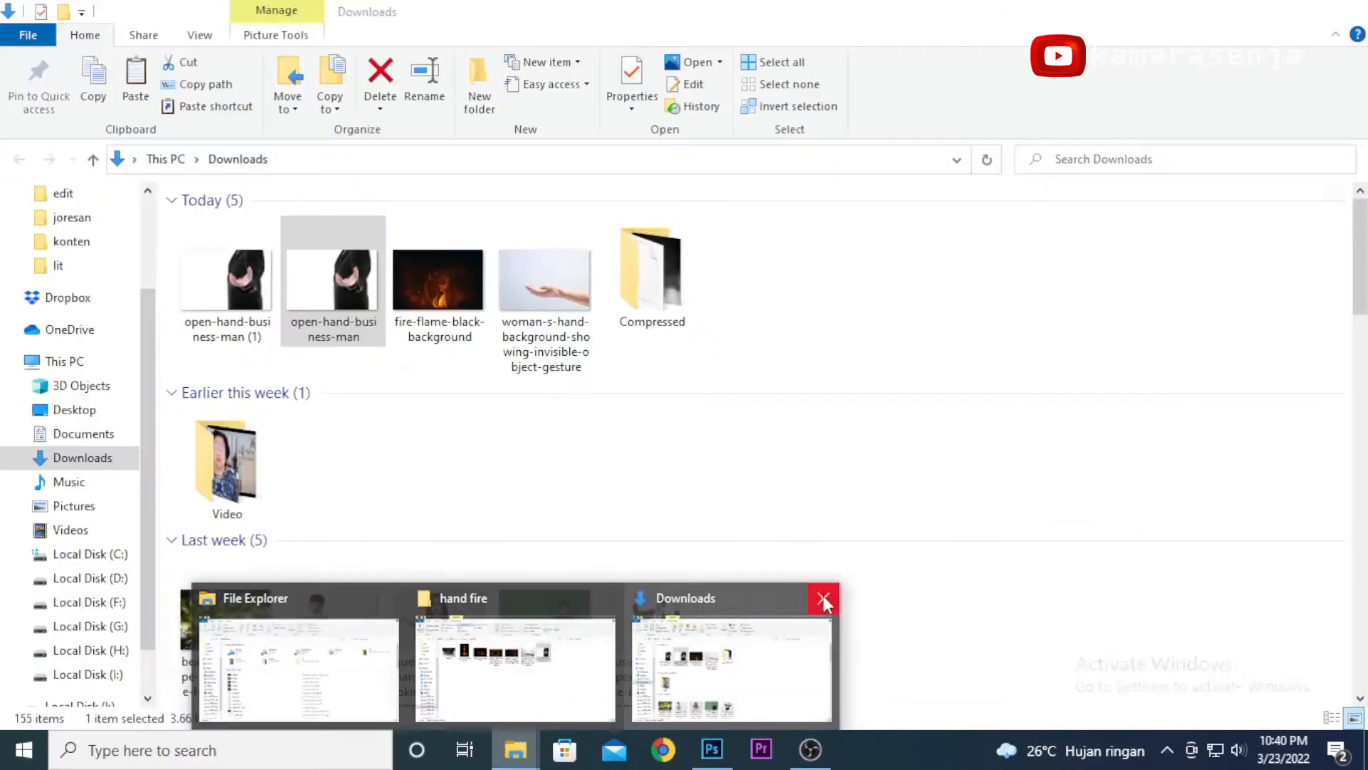
{"action": "left_click", "coordinate": [823, 600]}
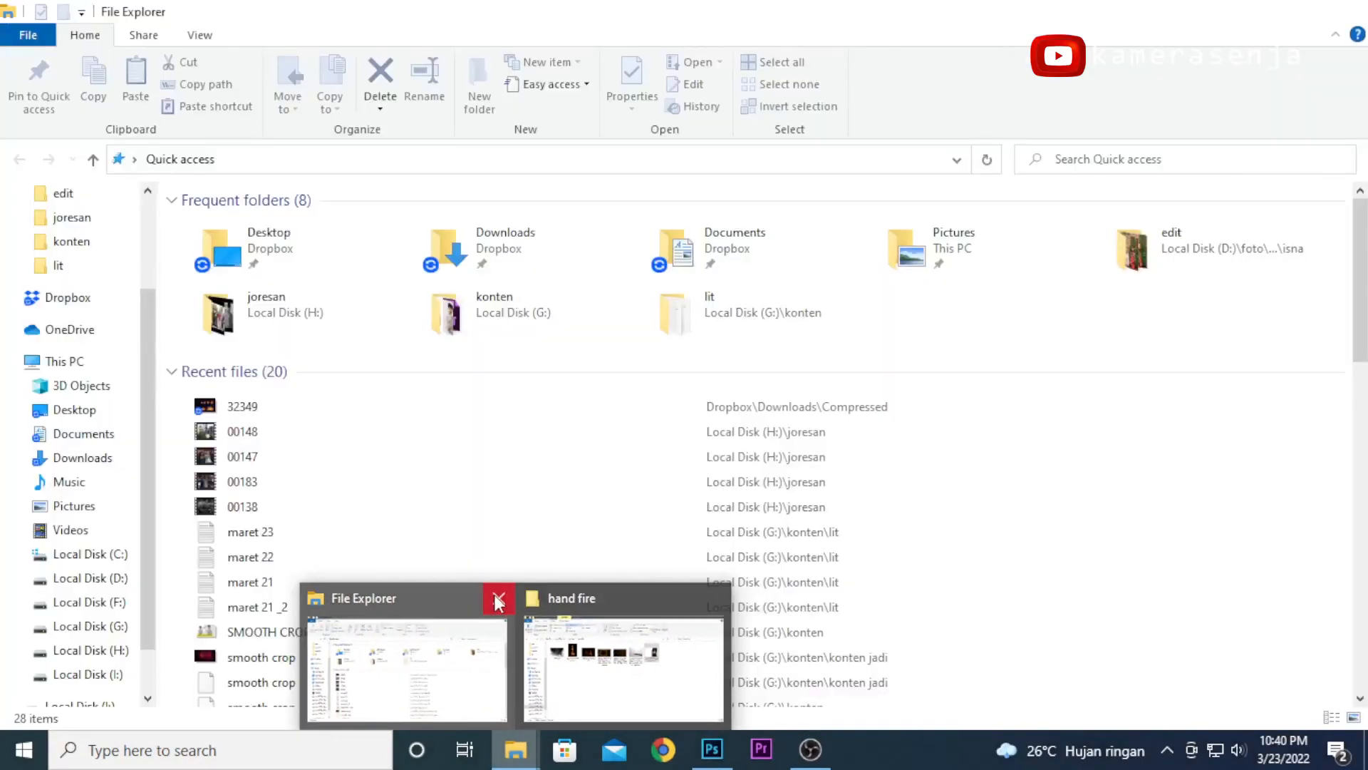
{"action": "left_click", "coordinate": [495, 595]}
{"action": "left_click", "coordinate": [540, 683]}
{"action": "left_click", "coordinate": [633, 453]}
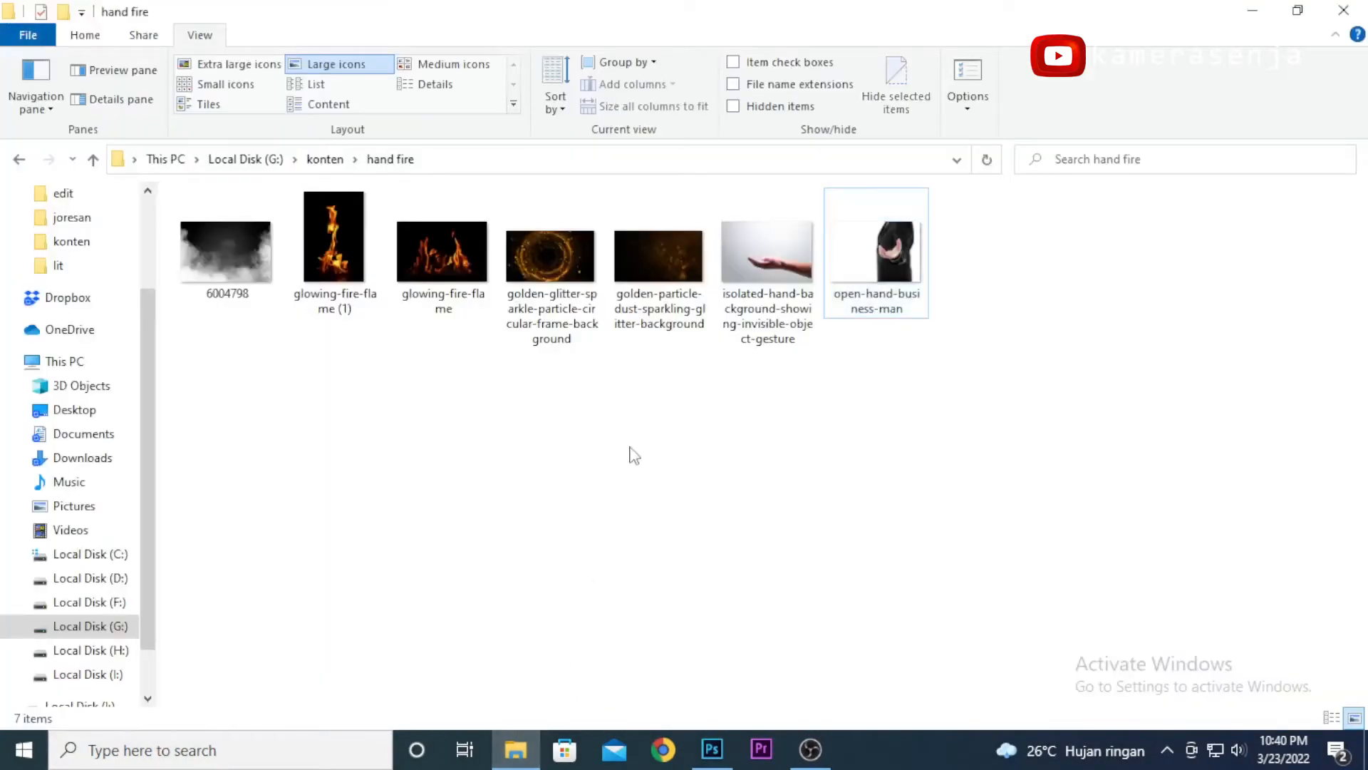
- Place glowing-fire-flame (1) from the folder into the businessman document, scaled to about 60% and positioned over the open palm
{"action": "left_click_drag", "start_coordinate": [334, 246], "coordinate": [950, 321]}
{"action": "left_click_drag", "start_coordinate": [709, 151], "coordinate": [611, 292]}
{"action": "left_click_drag", "start_coordinate": [531, 445], "coordinate": [620, 249]}
{"action": "left_click_drag", "start_coordinate": [696, 109], "coordinate": [675, 141]}
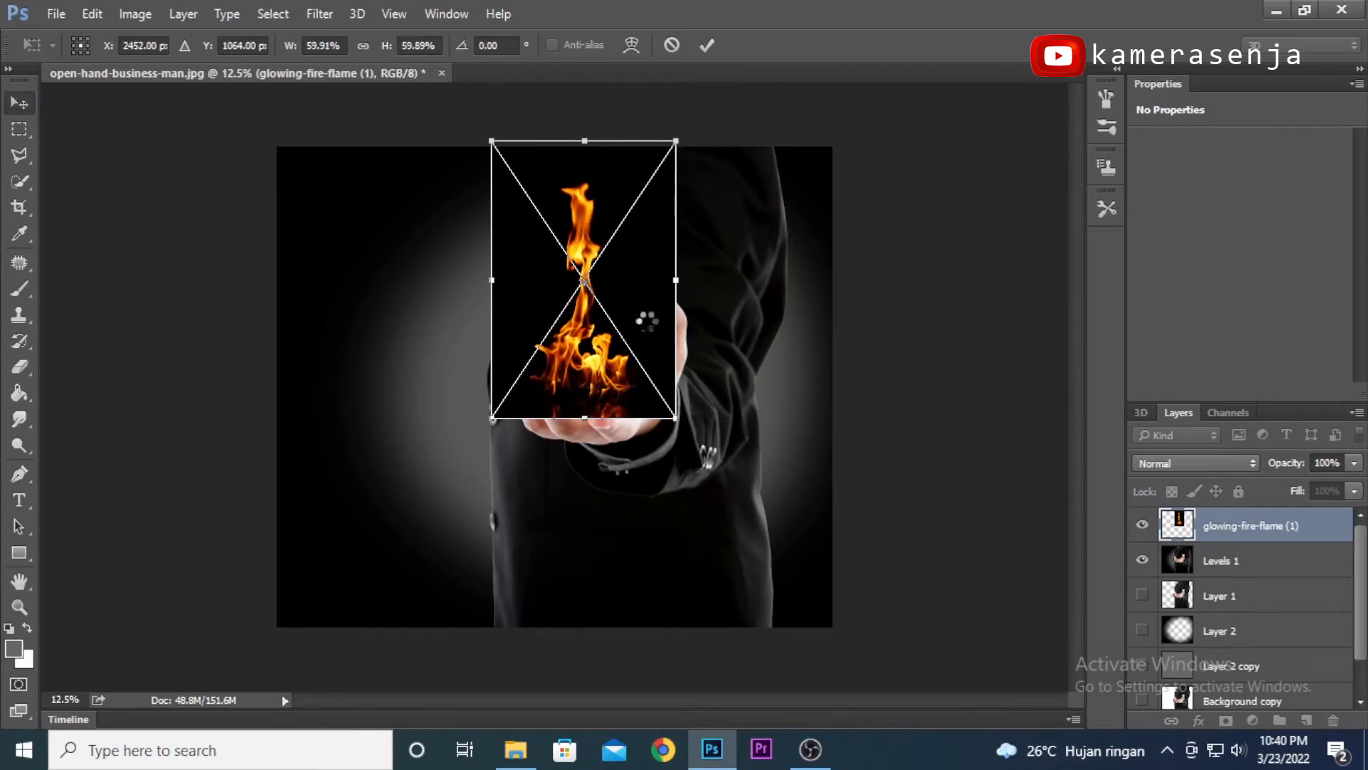
{"action": "key", "text": "Return"}
- Rasterize the placed flame layer and nudge it slightly up and to the right above the palm
{"action": "right_click", "coordinate": [1215, 533]}
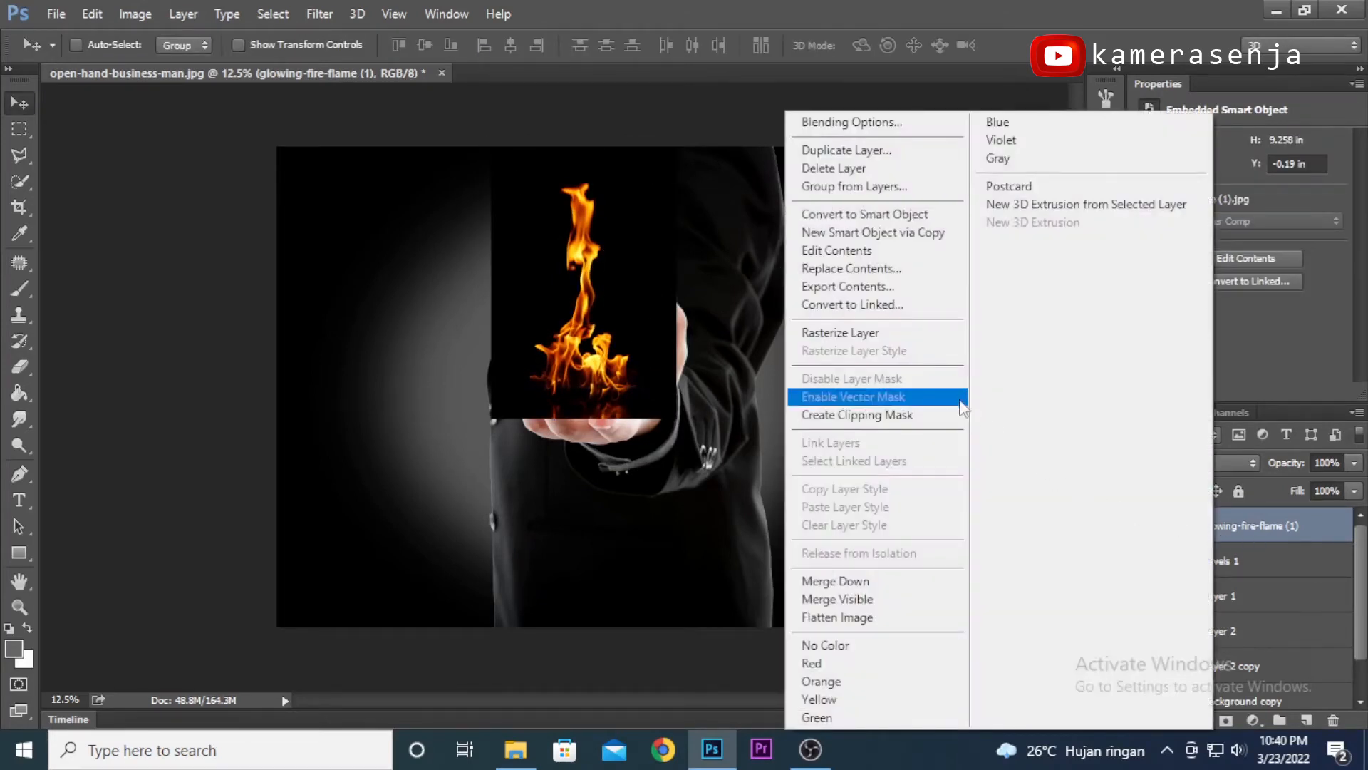
{"action": "left_click", "coordinate": [884, 329]}
{"action": "mouse_move", "coordinate": [607, 339]}
{"action": "left_mouse_down"}
{"action": "mouse_move", "coordinate": [612, 309]}
{"action": "mouse_move", "coordinate": [617, 329]}
{"action": "left_mouse_up"}
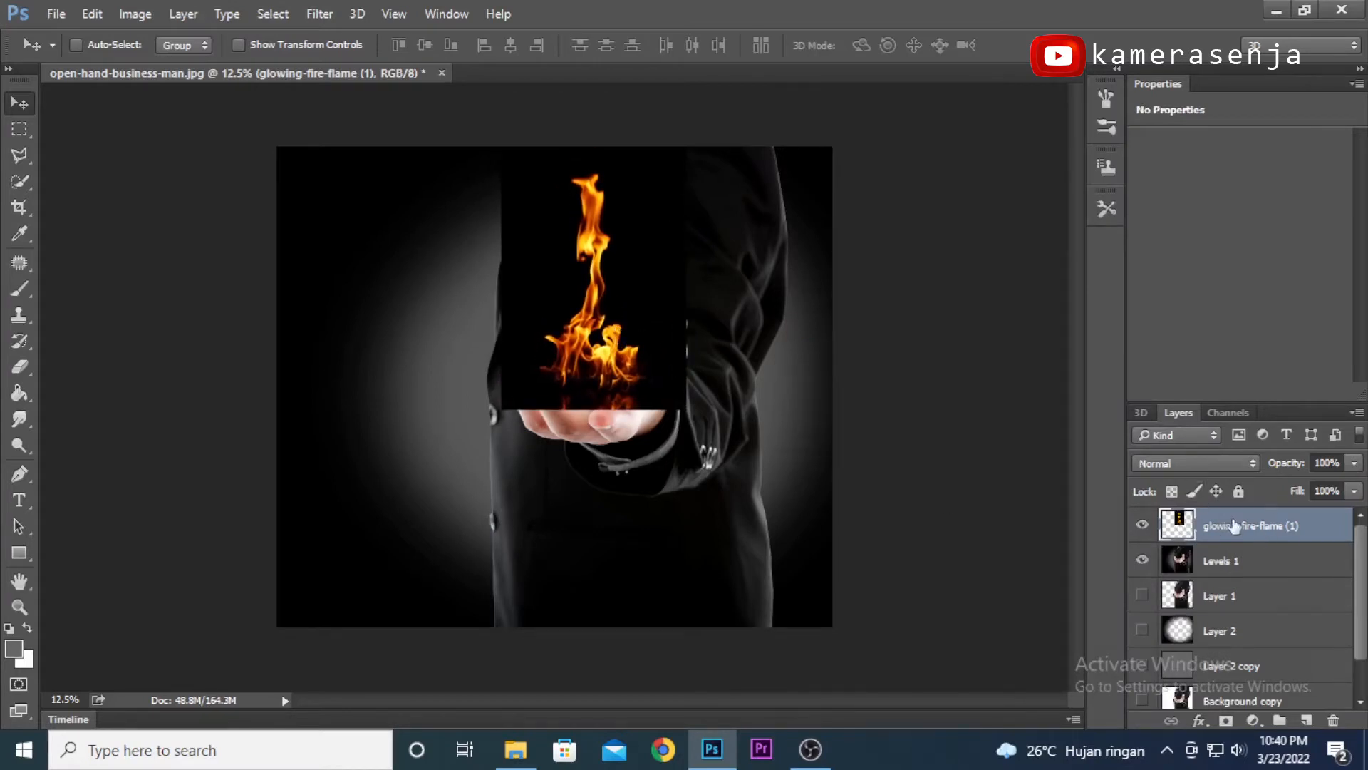
- Compare the Lighten and Screen blend modes on the glowing-fire-flame (1) layer and settle on Screen
{"action": "left_click", "coordinate": [1250, 463]}
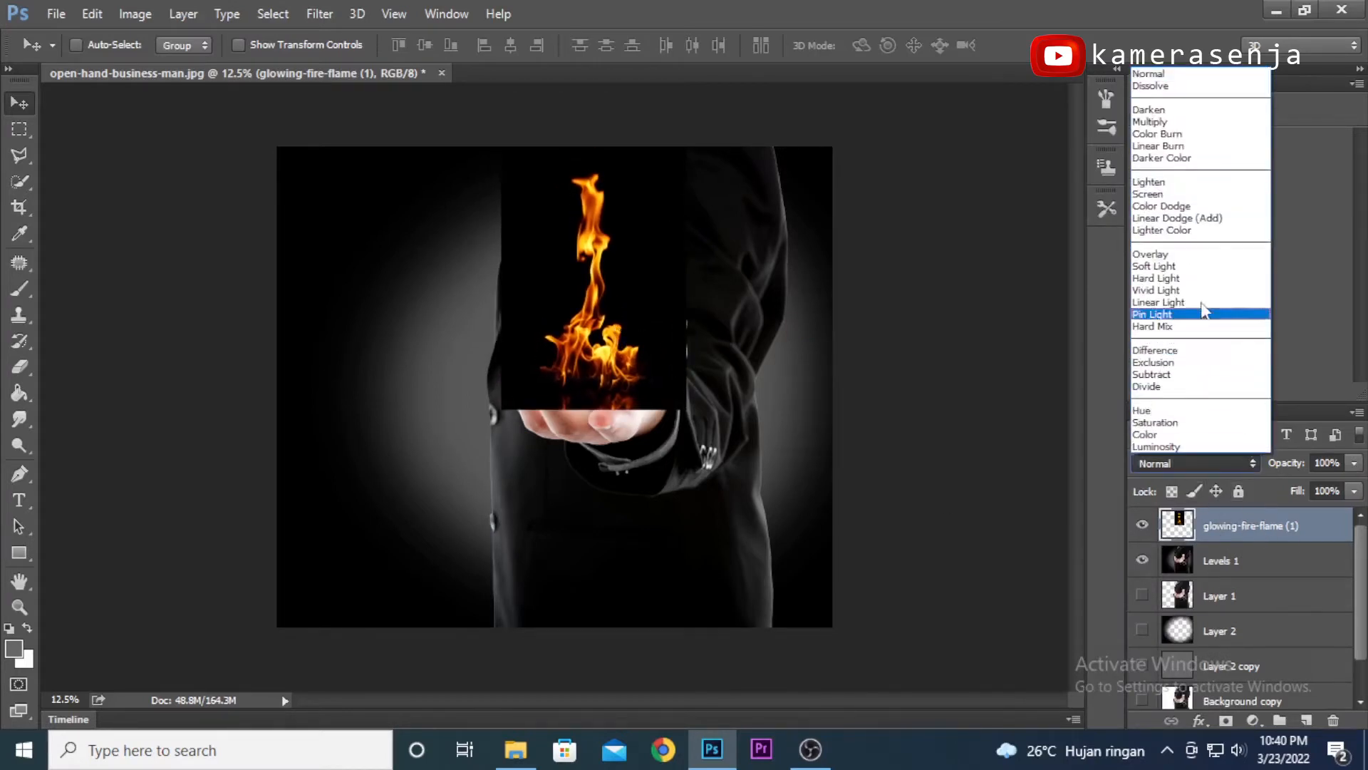
{"action": "left_click", "coordinate": [1158, 183]}
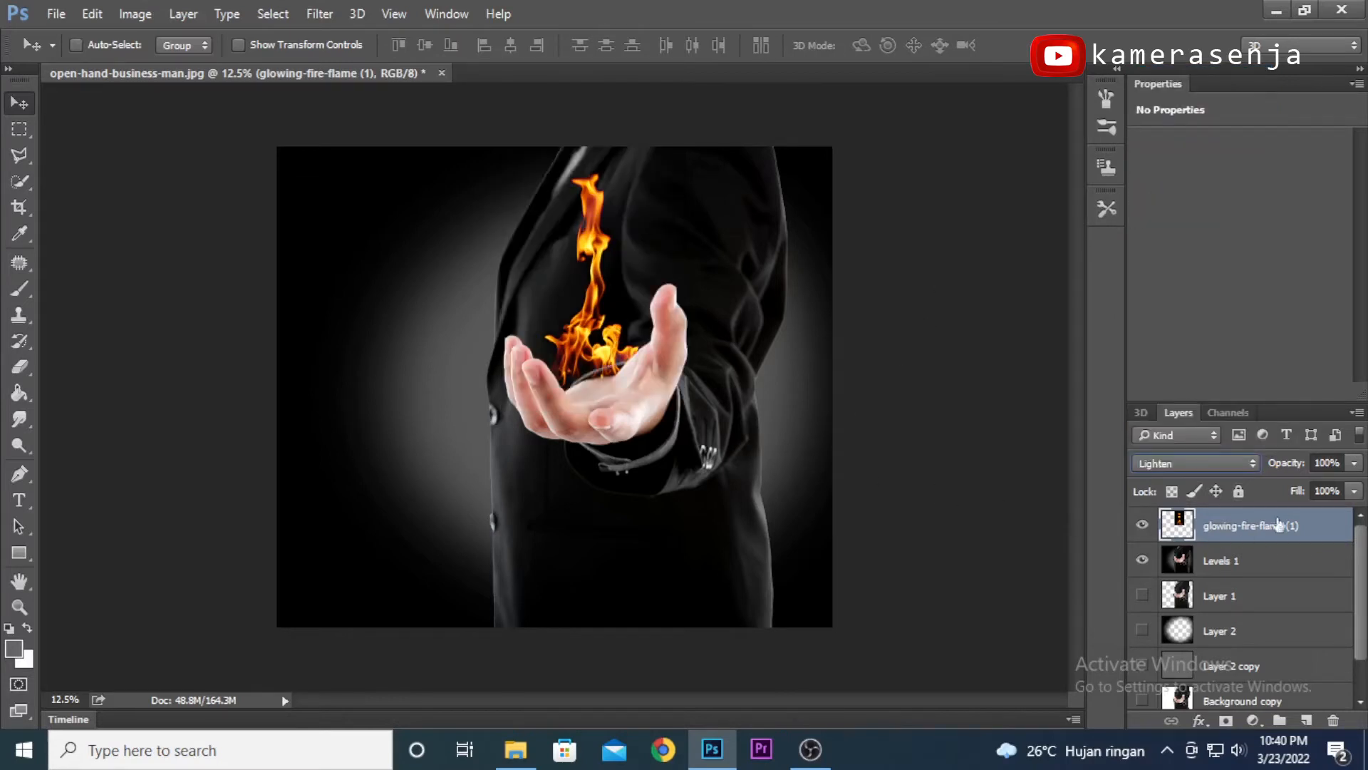
{"action": "left_click", "coordinate": [1255, 462]}
{"action": "left_click", "coordinate": [1147, 193]}
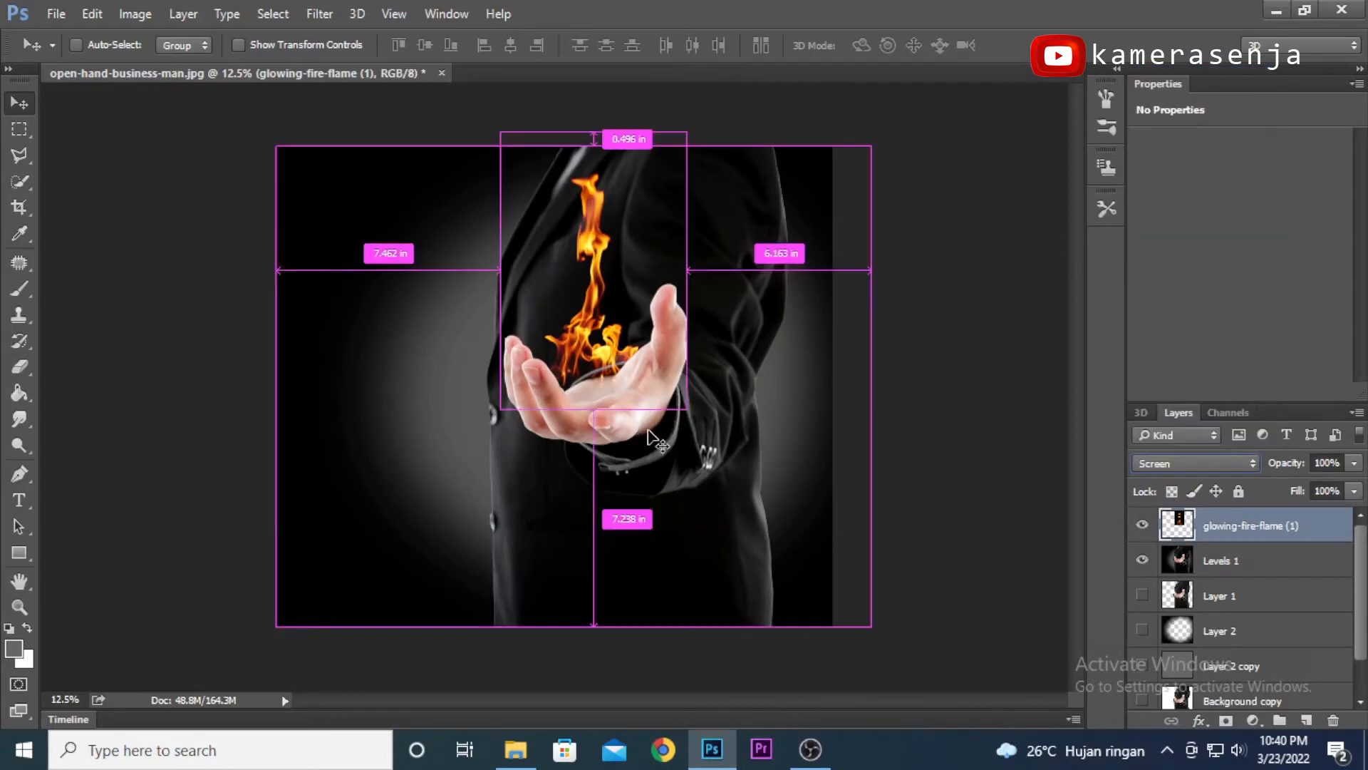
{"action": "key", "text": "ctrl+plus"}
{"action": "left_click_drag", "start_coordinate": [748, 372], "coordinate": [715, 423]}
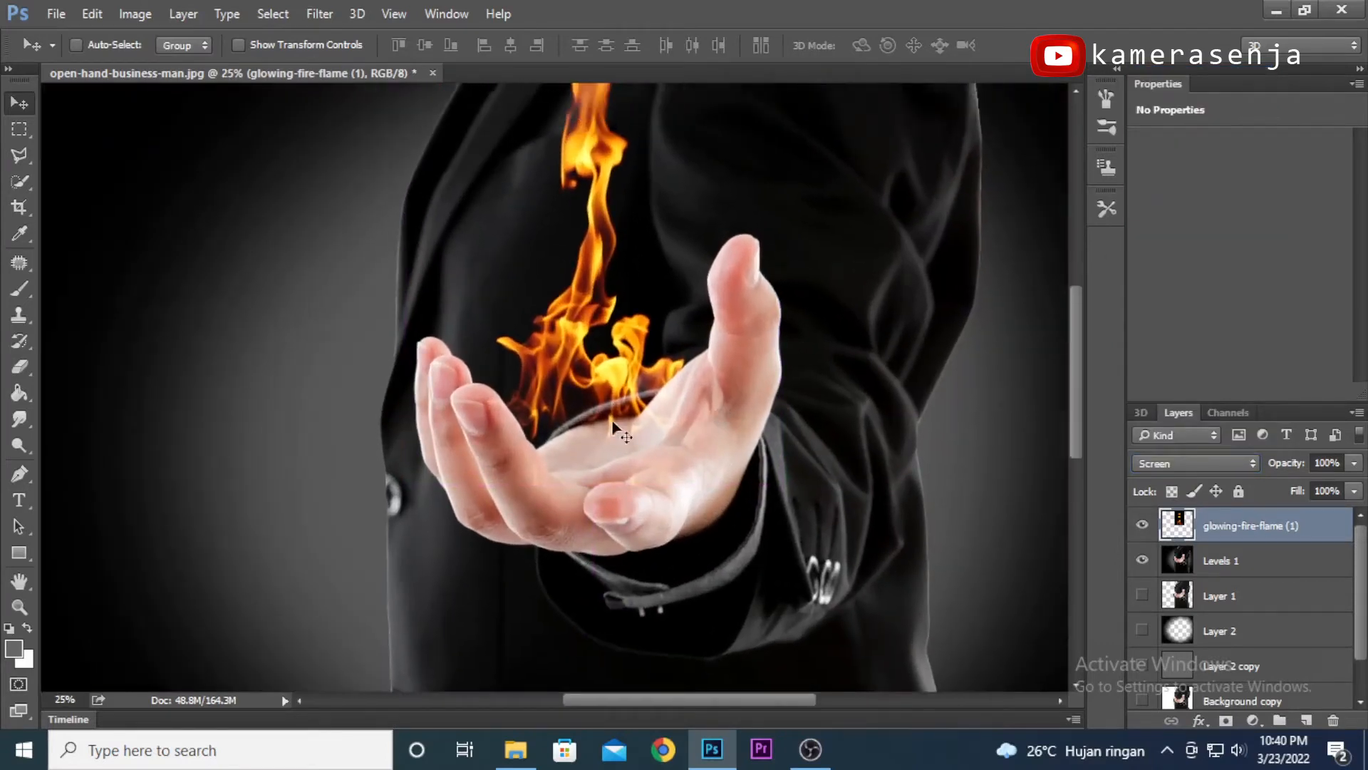
{"action": "left_click", "coordinate": [1244, 464]}
{"action": "left_click", "coordinate": [1170, 183]}
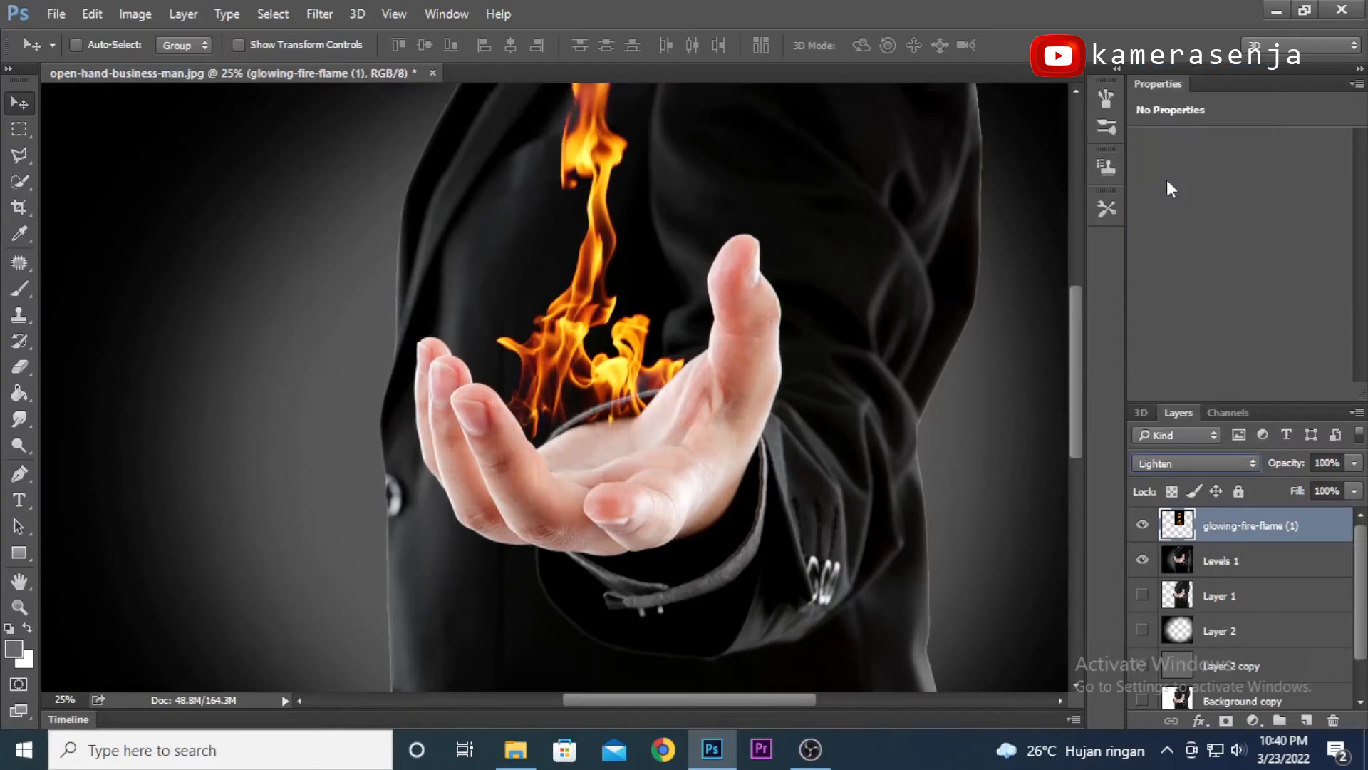
{"action": "left_click", "coordinate": [1253, 463]}
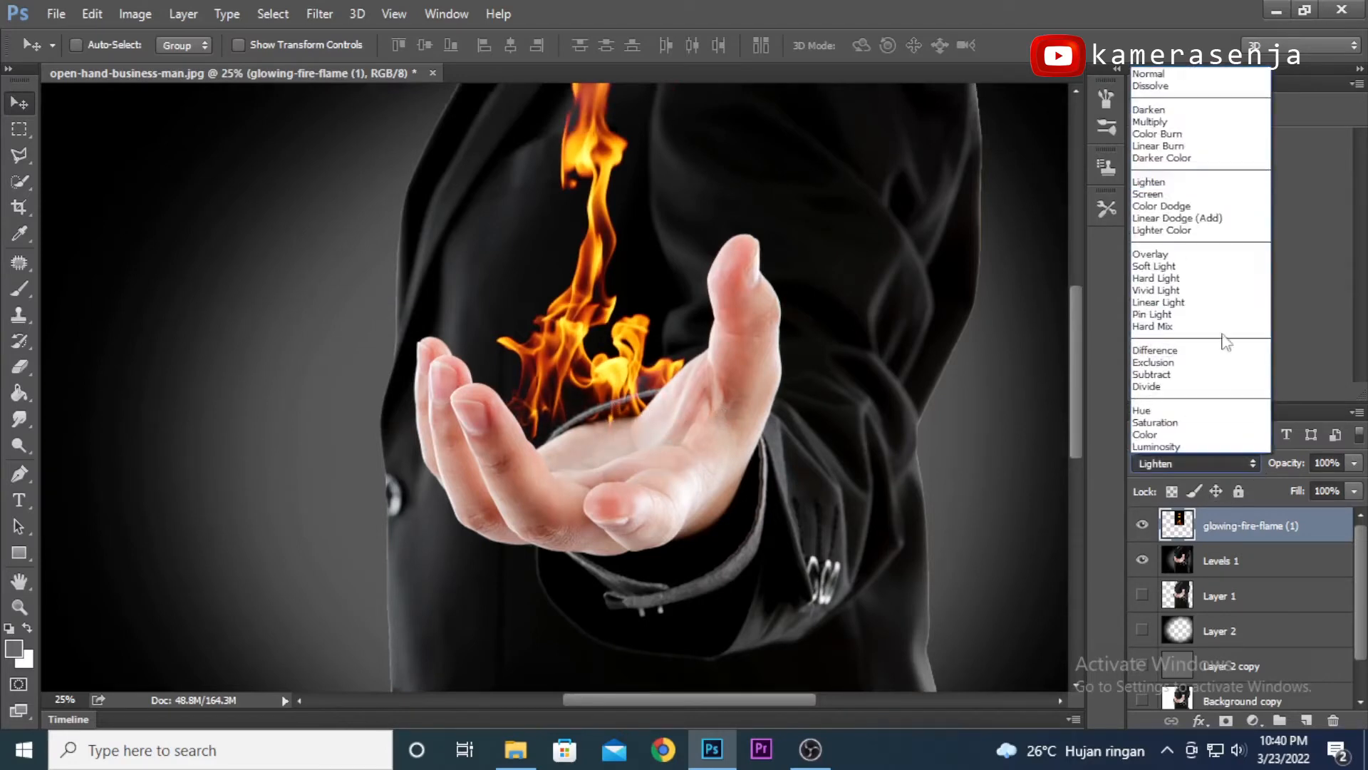
{"action": "left_click", "coordinate": [1157, 195]}
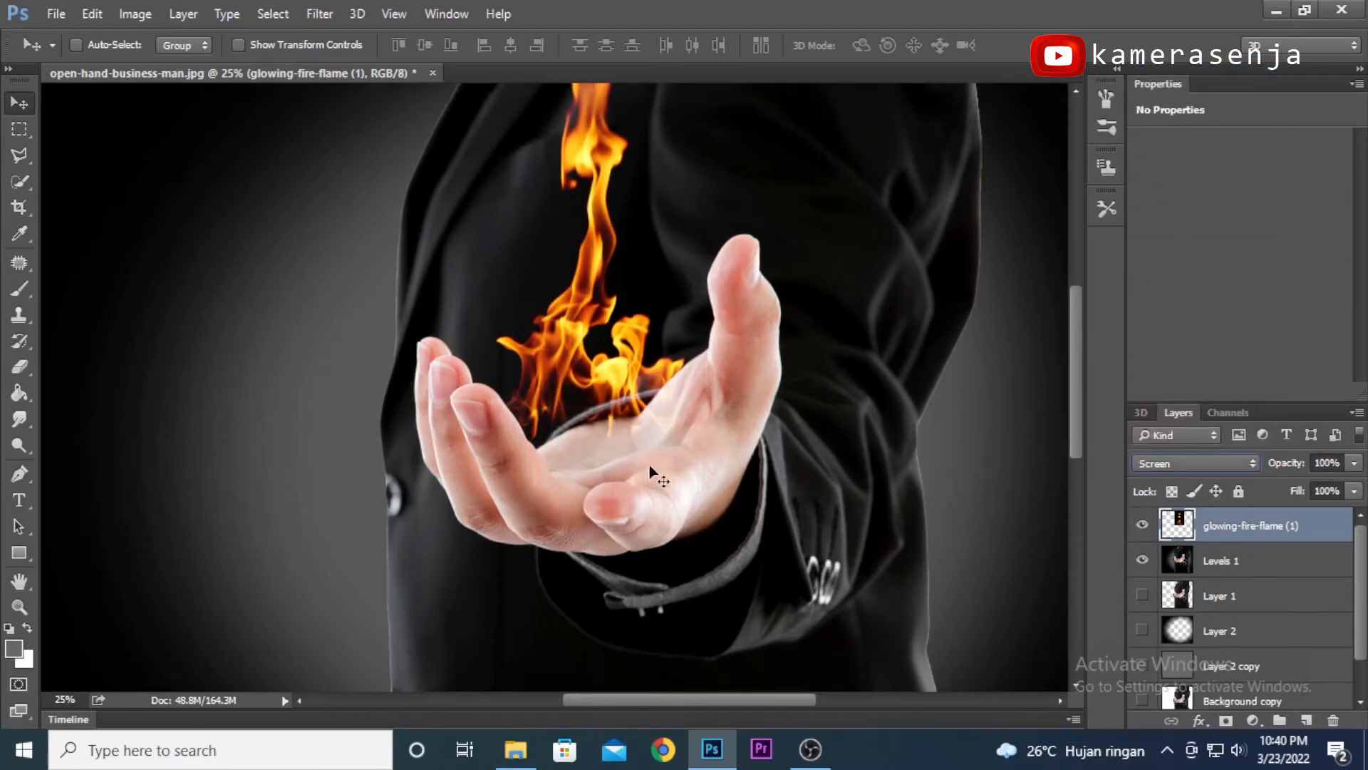
- Reduce the Eraser brush to 150 px for the flame's base over the palm, and return to the Move tool
{"action": "left_click_drag", "start_coordinate": [650, 467], "coordinate": [634, 528]}
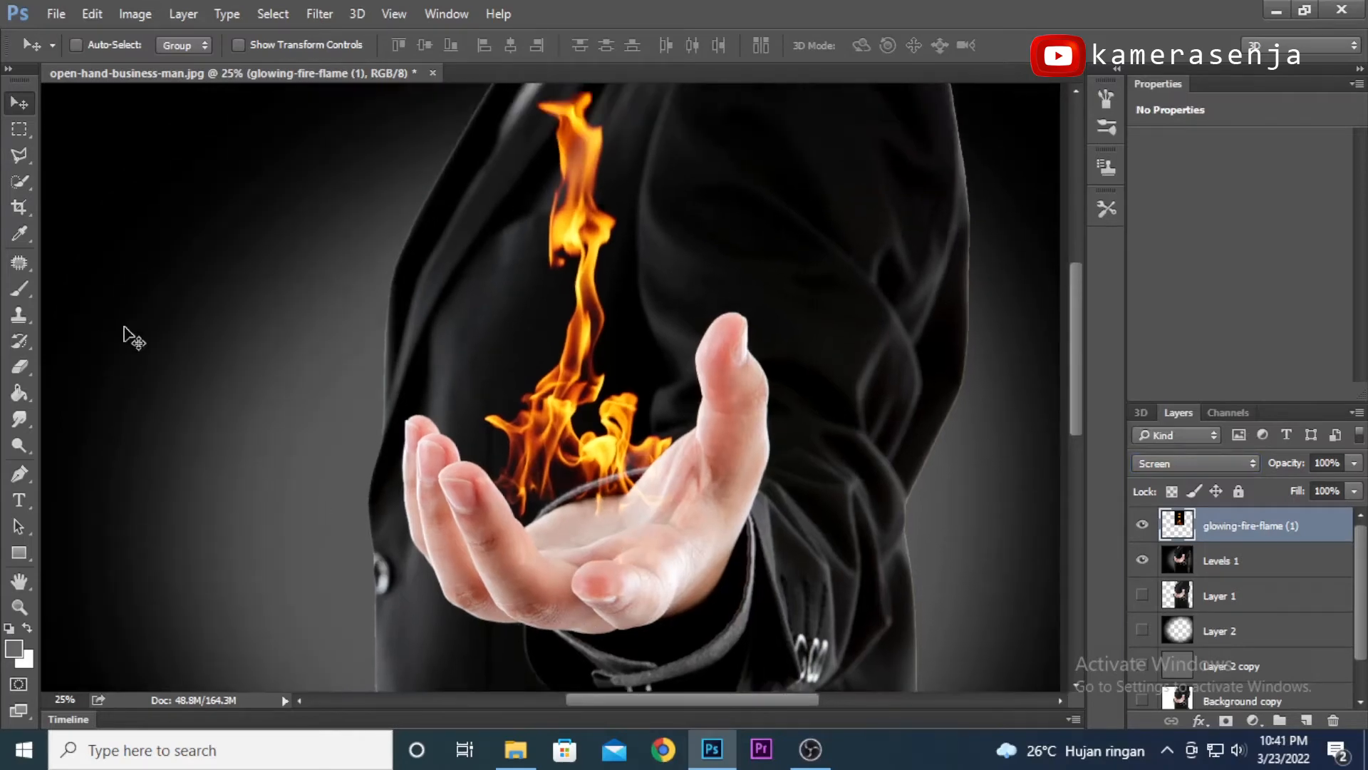
{"action": "left_click_drag", "start_coordinate": [534, 280], "coordinate": [218, 310]}
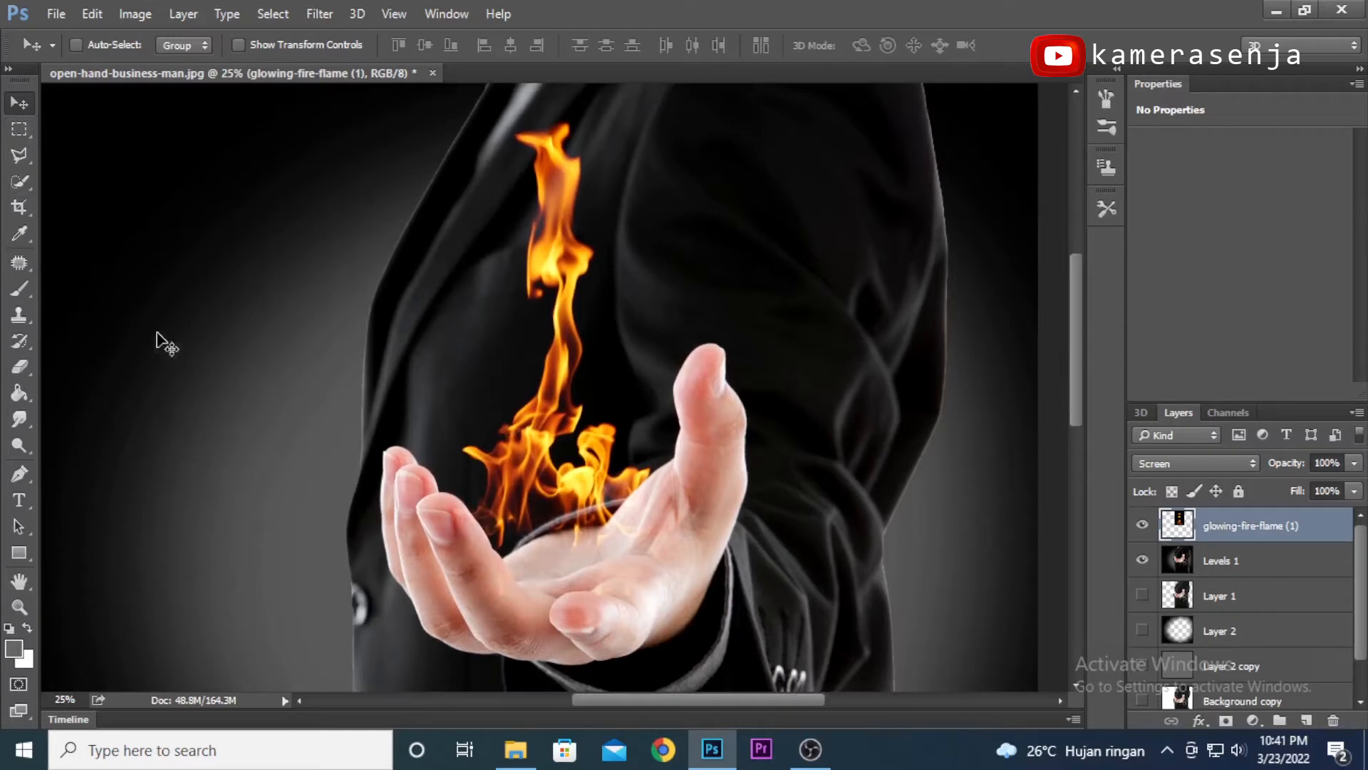
{"action": "left_click", "coordinate": [20, 367]}
{"action": "key", "text": "ctrl+plus"}
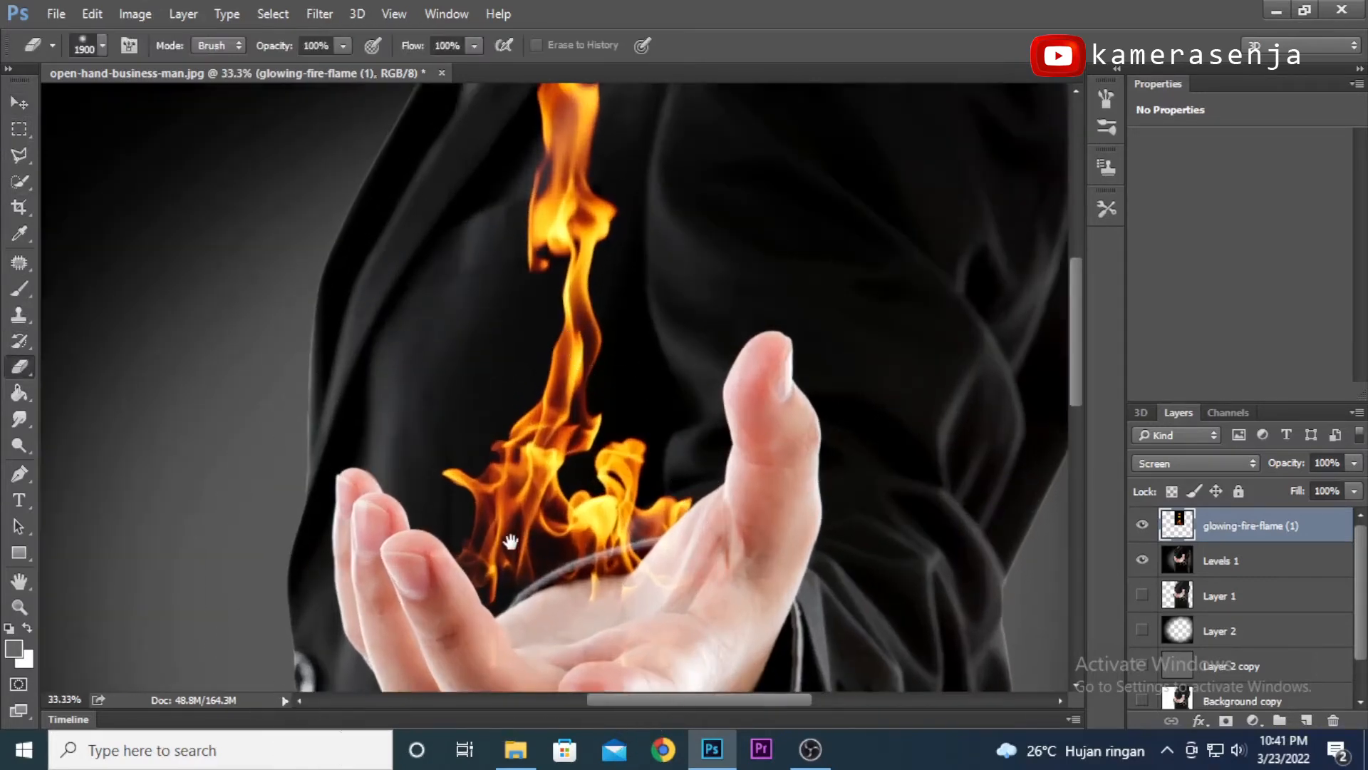
{"action": "left_click_drag", "start_coordinate": [501, 531], "coordinate": [544, 281]}
{"action": "key", "text": "bracketleft"}
{"action": "key", "text": "bracketleft"}
{"action": "key", "text": "bracketleft"}
{"action": "key", "text": "bracketleft"}
{"action": "key", "text": "bracketleft"}
{"action": "key", "text": "bracketleft"}
{"action": "key", "text": "bracketleft"}
{"action": "key", "text": "bracketleft"}
{"action": "key", "text": "bracketleft"}
{"action": "key", "text": "bracketleft"}
{"action": "key", "text": "bracketleft"}
{"action": "key", "text": "bracketleft"}
{"action": "key", "text": "bracketleft"}
{"action": "key", "text": "bracketleft"}
{"action": "key", "text": "bracketleft"}
{"action": "key", "text": "bracketleft"}
{"action": "key", "text": "bracketleft"}
{"action": "key", "text": "bracketleft"}
{"action": "key", "text": "bracketleft"}
{"action": "key", "text": "bracketleft"}
{"action": "key", "text": "bracketleft"}
{"action": "key", "text": "bracketleft"}
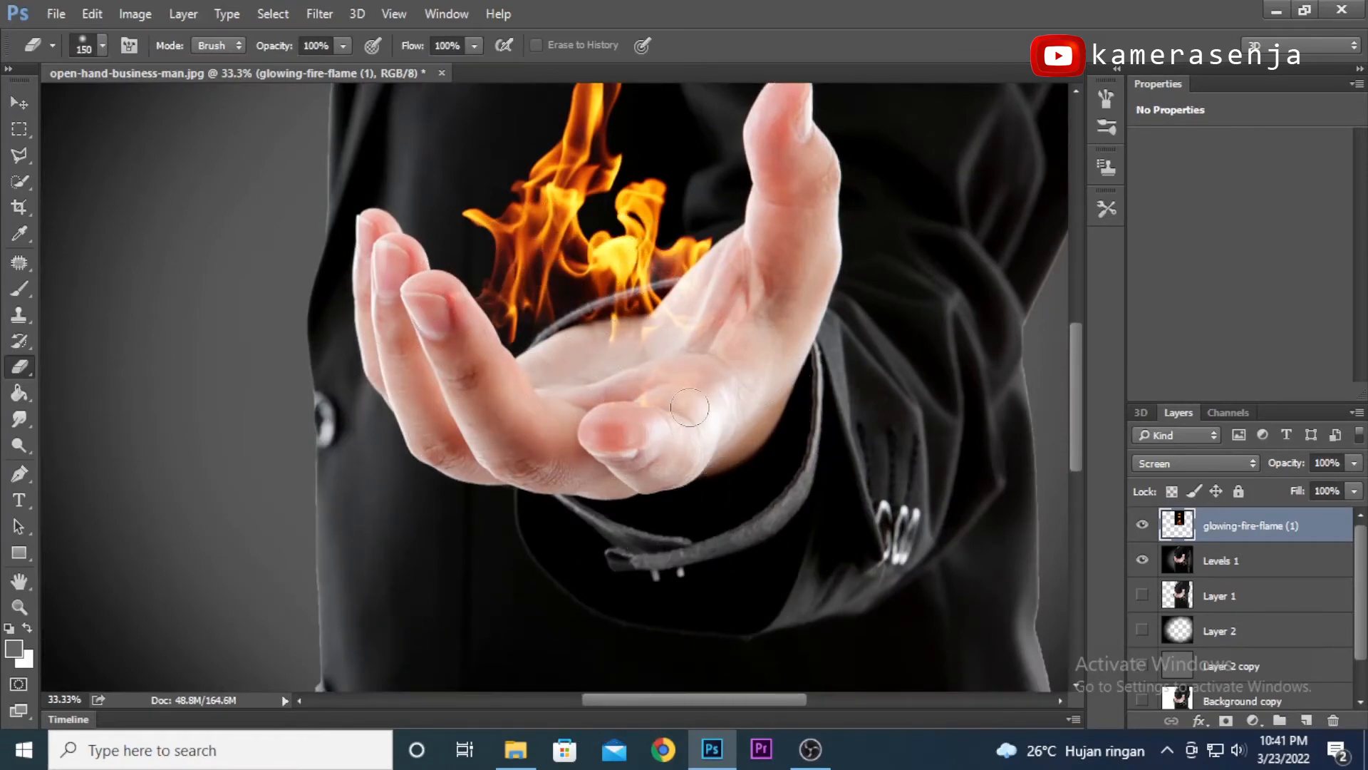
{"action": "key", "text": "ctrl+minus"}
{"action": "key", "text": "ctrl+minus"}
{"action": "key", "text": "ctrl+minus"}
{"action": "key", "text": "v"}
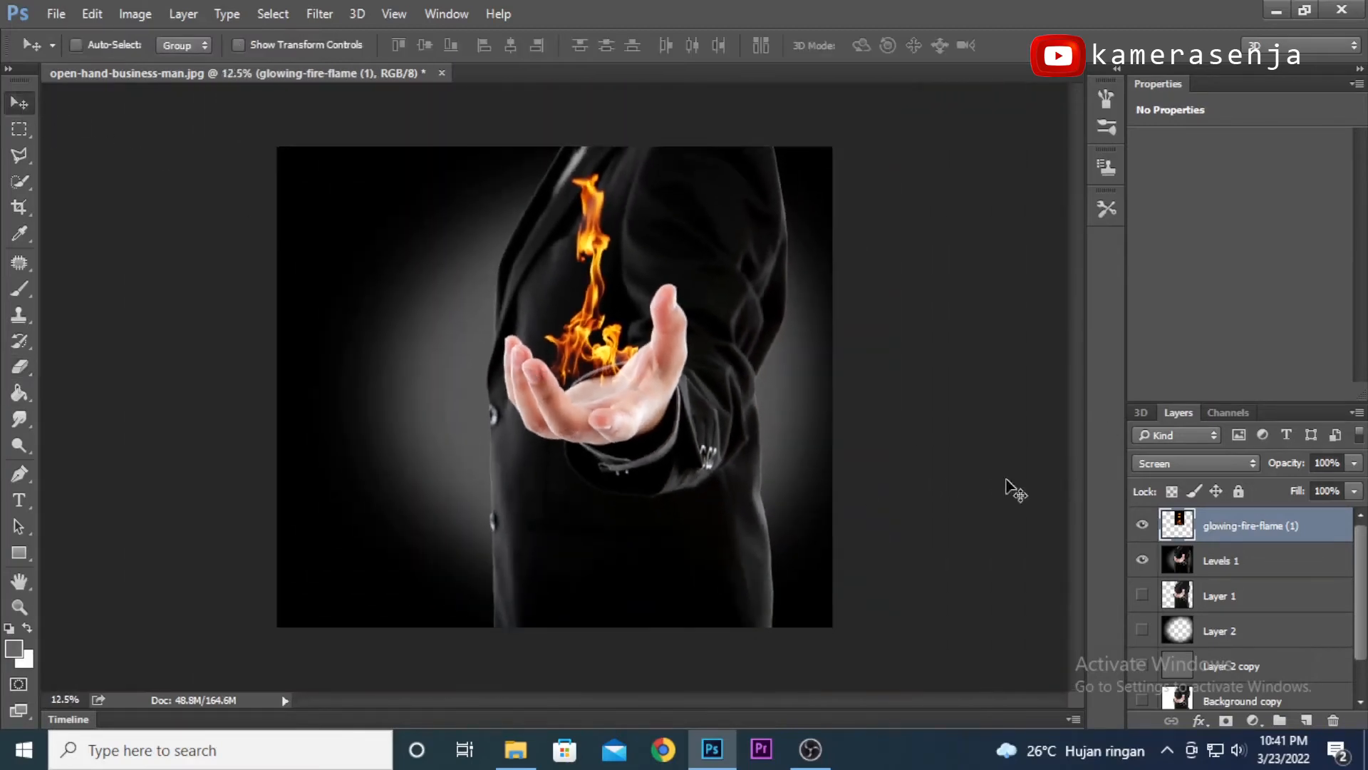
- Add a Brightness/Contrast adjustment directly above the Levels 1 image layer with brightness at -50
{"action": "left_click", "coordinate": [1239, 562]}
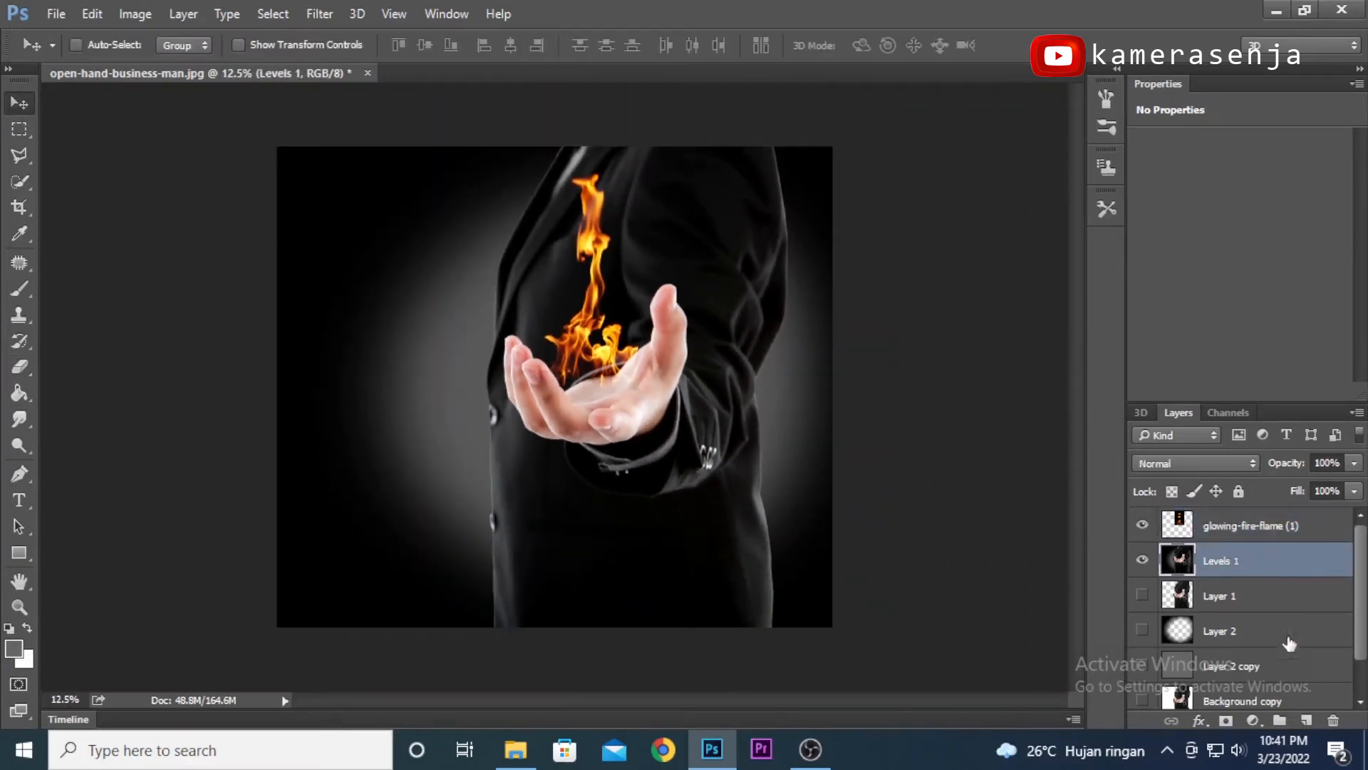
{"action": "left_click", "coordinate": [1252, 719]}
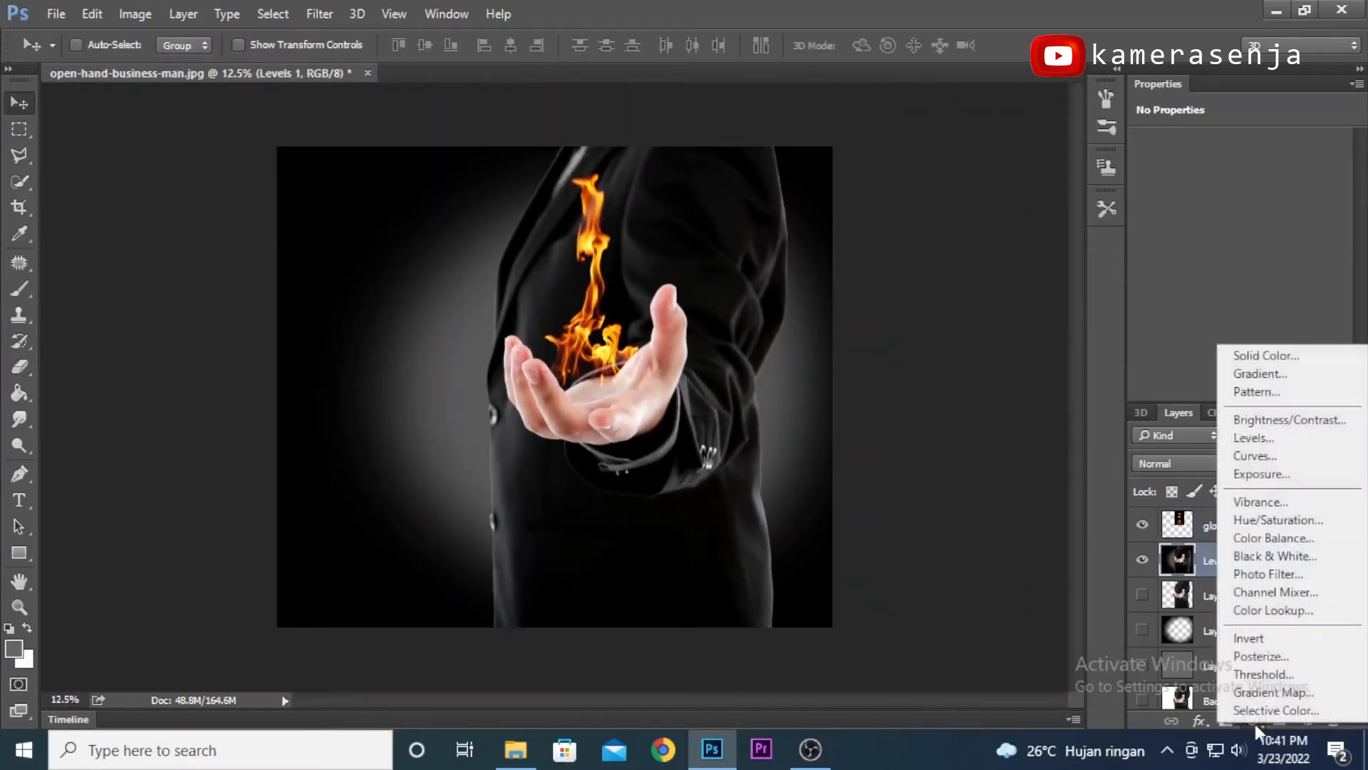
{"action": "left_click", "coordinate": [1308, 422]}
{"action": "left_click_drag", "start_coordinate": [1237, 195], "coordinate": [1207, 195]}
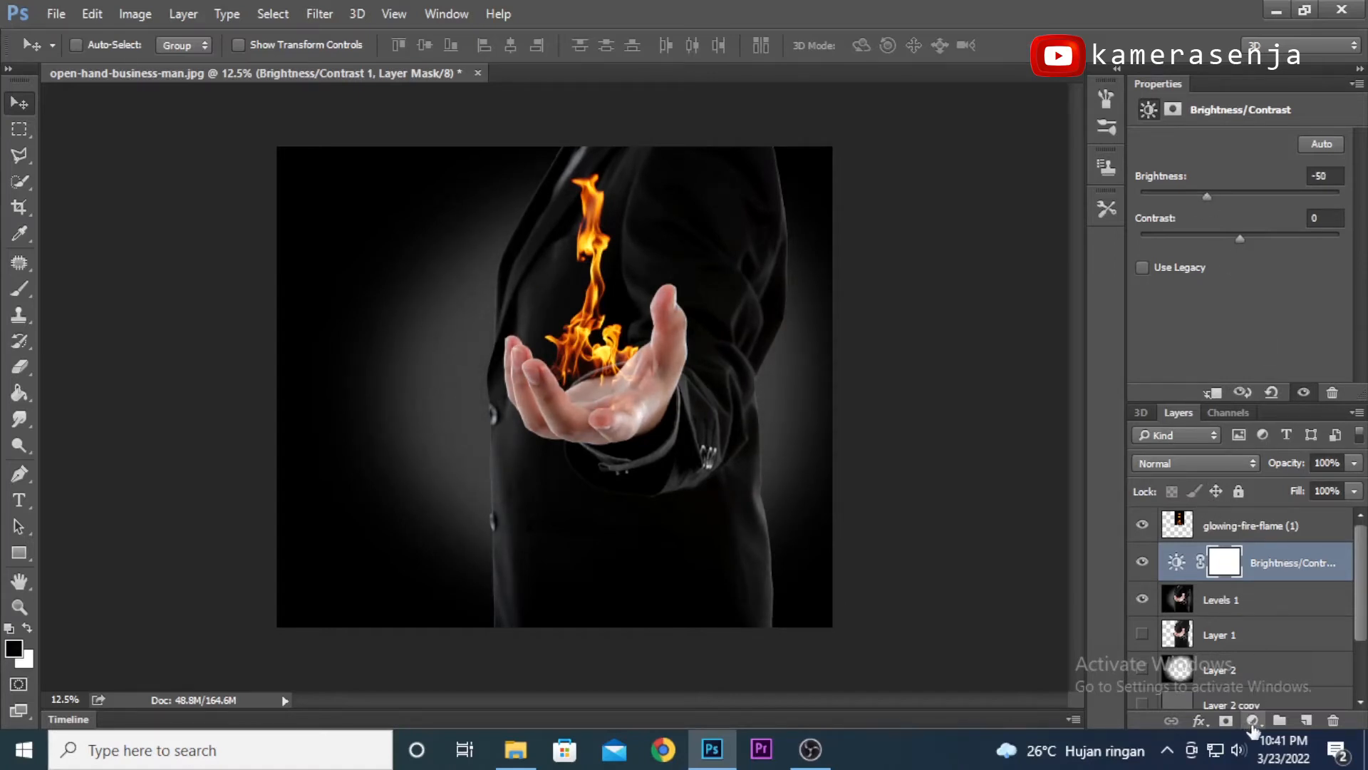
- Add a Levels adjustment beneath the flame layer with black input 4 and midtones 0.83
{"action": "left_click", "coordinate": [1252, 721]}
{"action": "left_click", "coordinate": [1257, 438]}
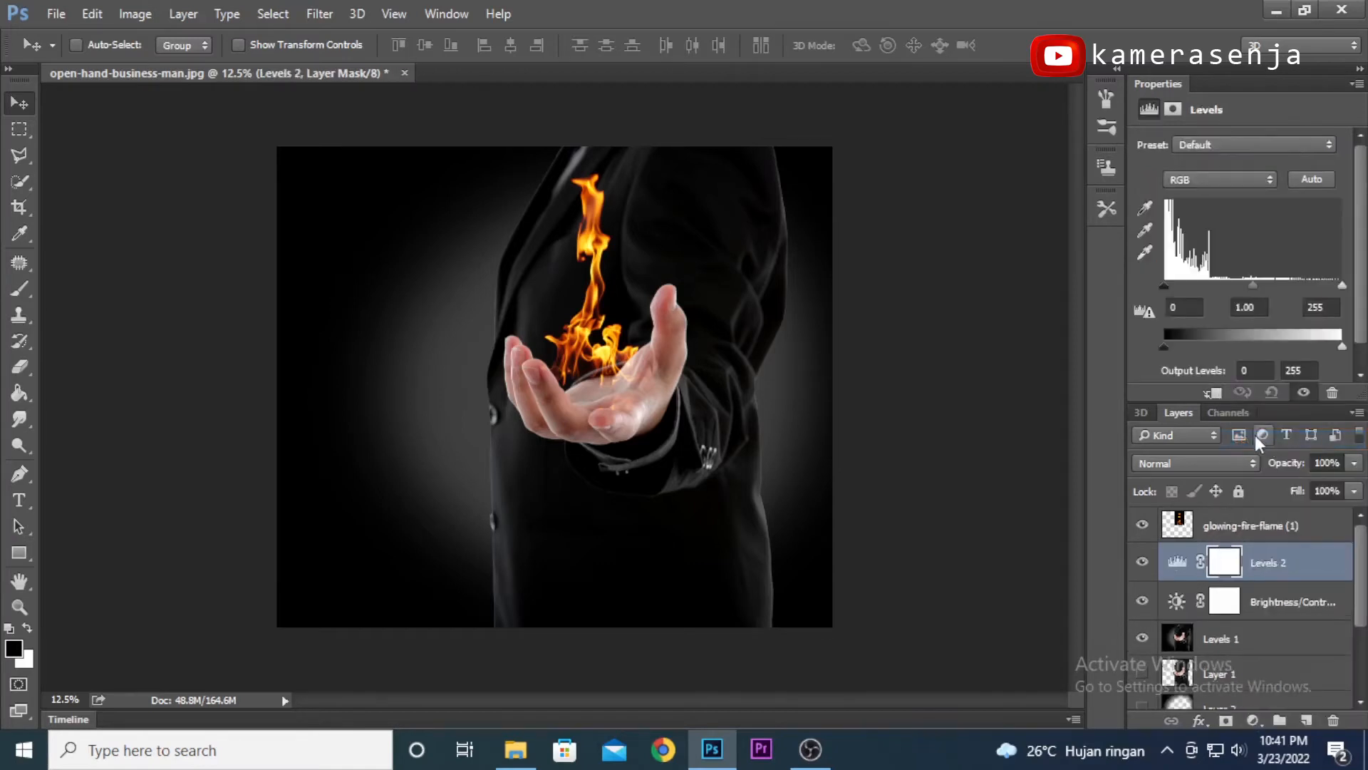
{"action": "left_click_drag", "start_coordinate": [1255, 280], "coordinate": [1263, 280]}
{"action": "left_click_drag", "start_coordinate": [1167, 285], "coordinate": [1170, 285]}
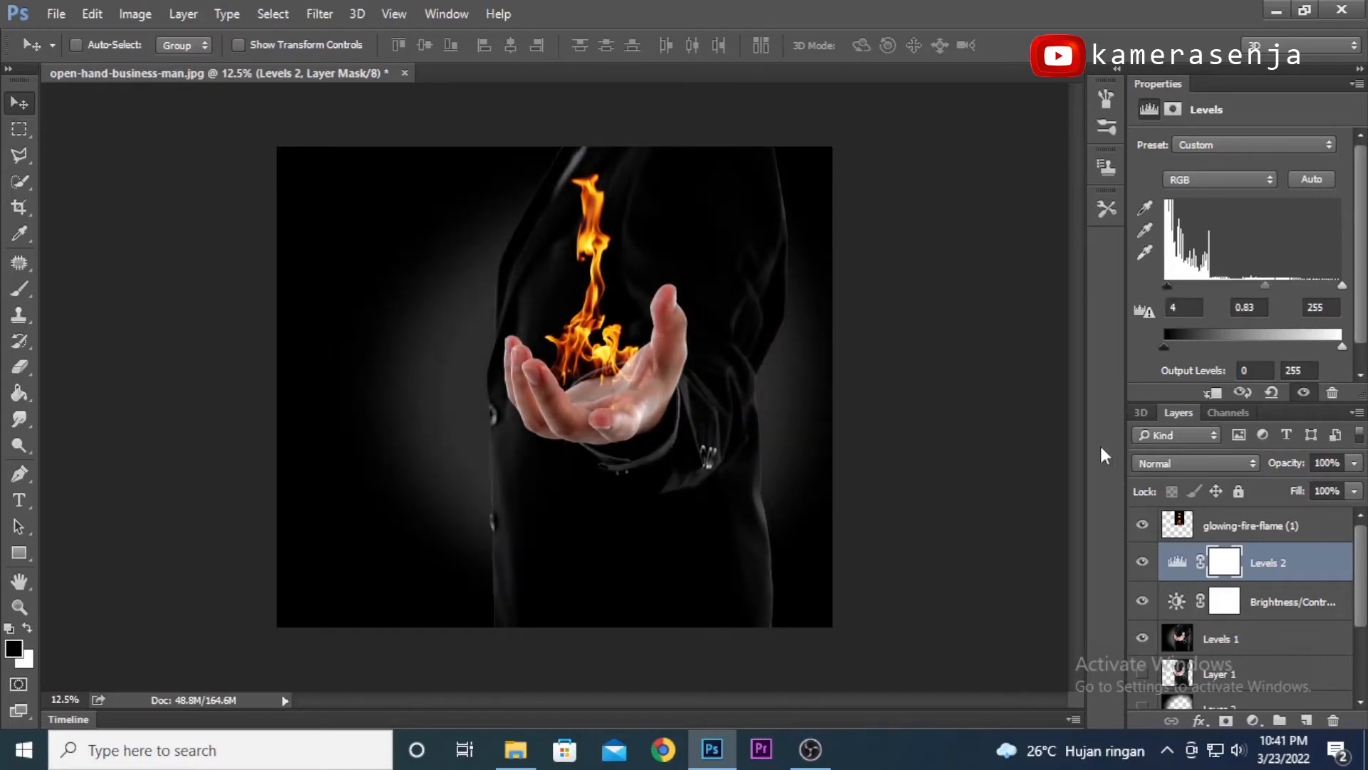
- Merge the new Levels and Brightness/Contrast adjustments with the Levels 1 image layer
{"action": "left_click", "coordinate": [1286, 638], "text": "shift"}
{"action": "right_click", "coordinate": [1285, 610]}
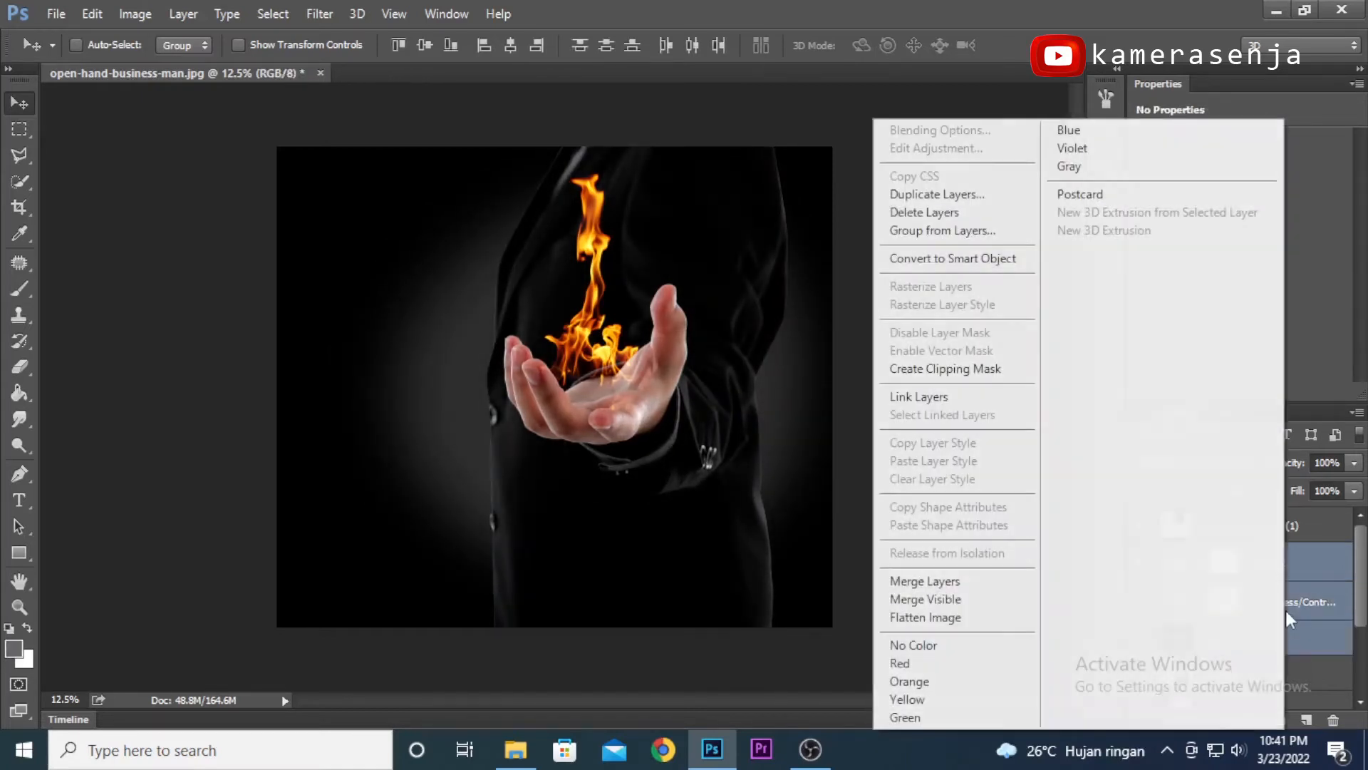
{"action": "left_click", "coordinate": [926, 581]}
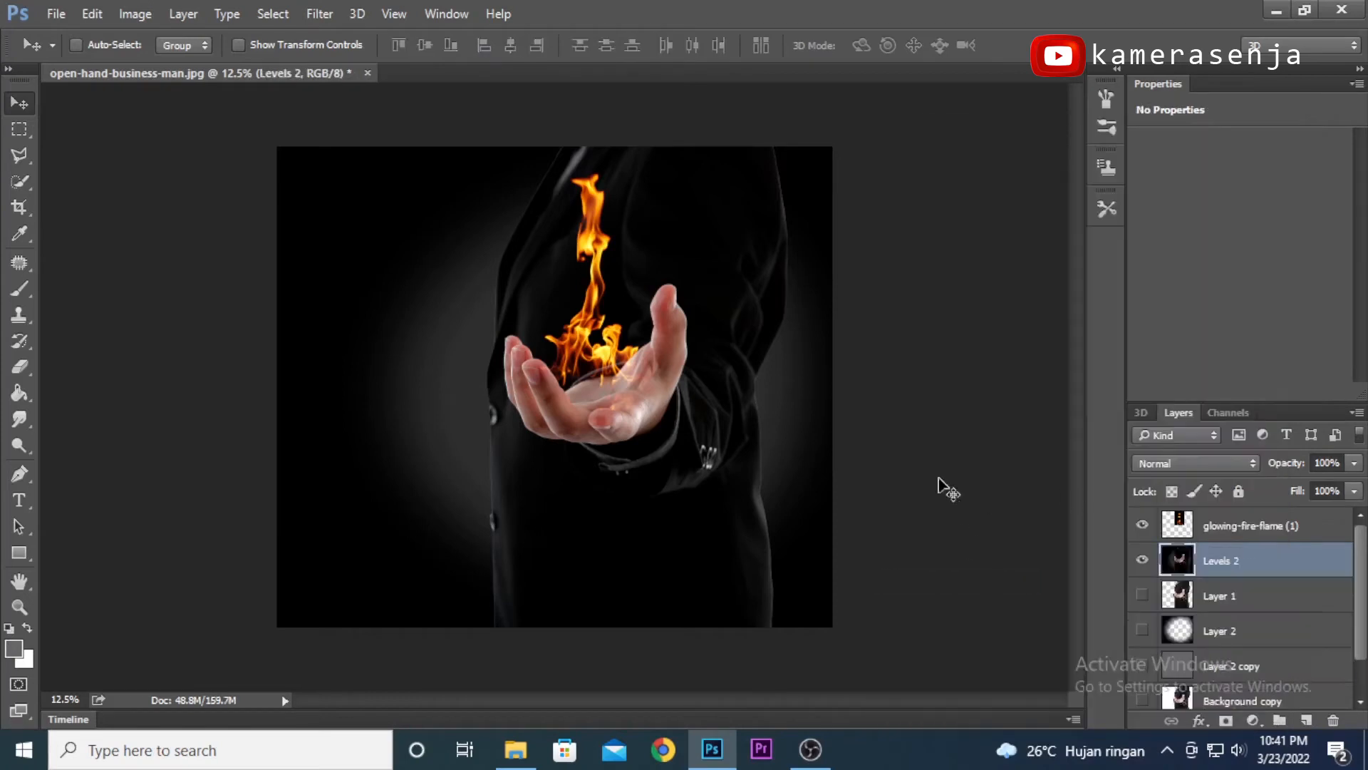
{"action": "scroll", "coordinate": [650, 396], "scroll_direction": "up", "scroll_amount": 2}
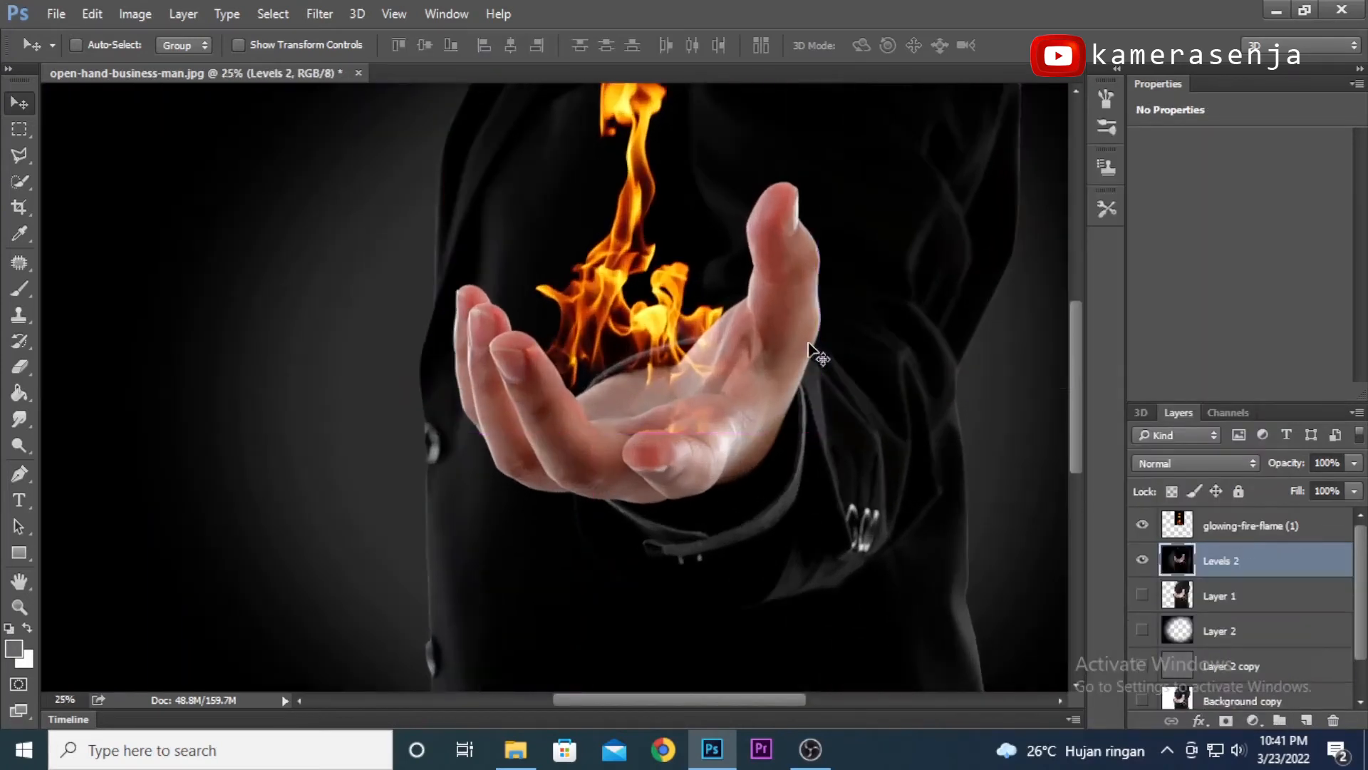
{"action": "left_click_drag", "start_coordinate": [672, 344], "coordinate": [633, 385]}
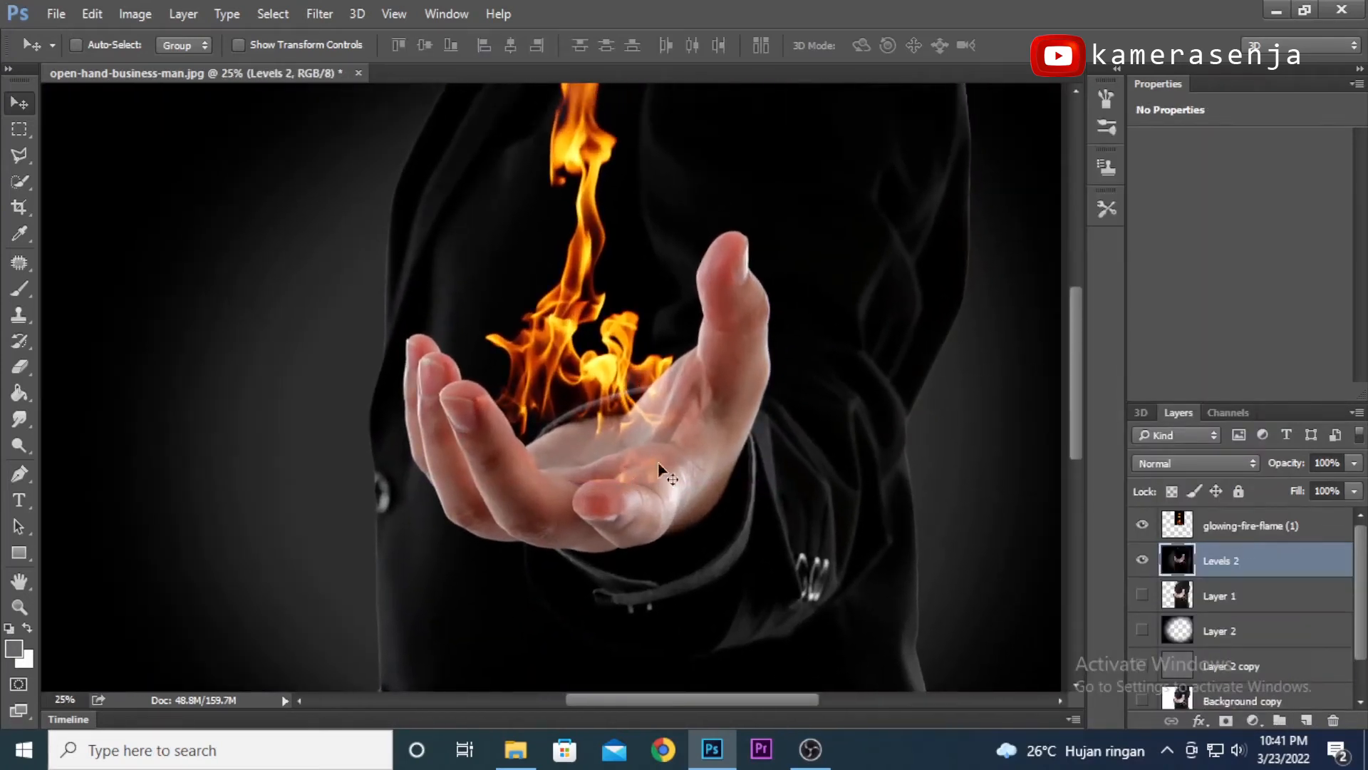
- Touch up the flame layer's lower edge beside the index fingertip with the 150 px Eraser, and return to the Move tool
{"action": "left_click", "coordinate": [1247, 526]}
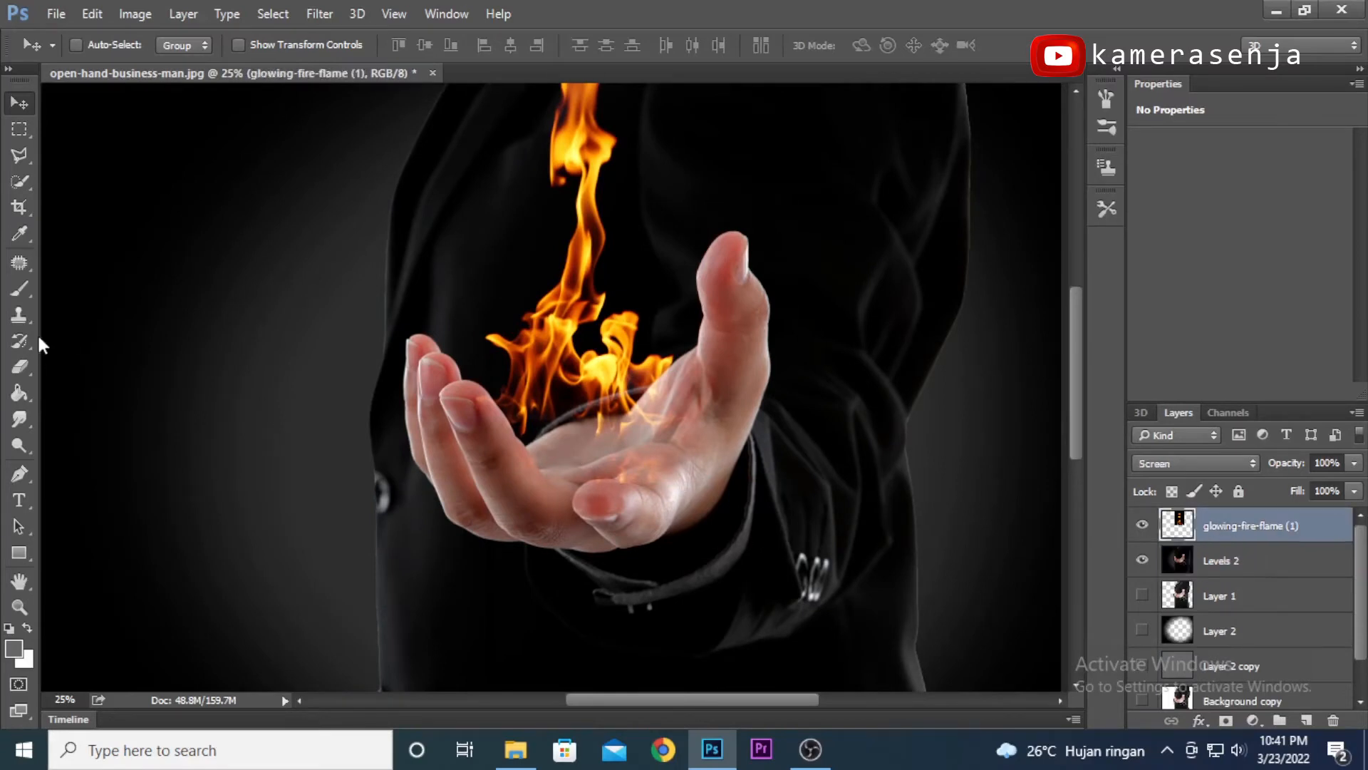
{"action": "left_click", "coordinate": [20, 366]}
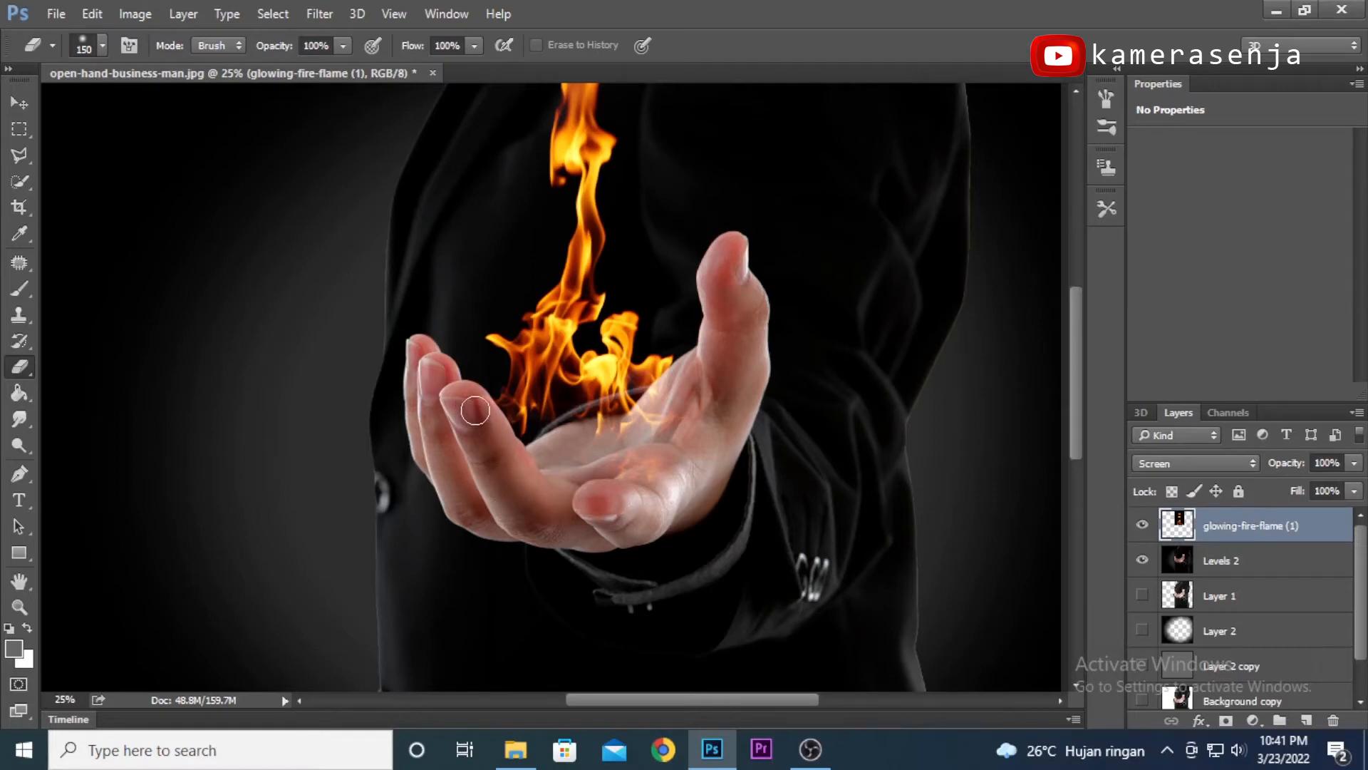
{"action": "left_click", "coordinate": [19, 102]}
{"action": "left_click_drag", "start_coordinate": [499, 393], "coordinate": [507, 401]}
- Select the whole hand on the Levels 2 layer with a 70 px Quick Selection brush and copy it to a new layer
{"action": "key", "text": "ctrl+minus"}
{"action": "key", "text": "ctrl+minus"}
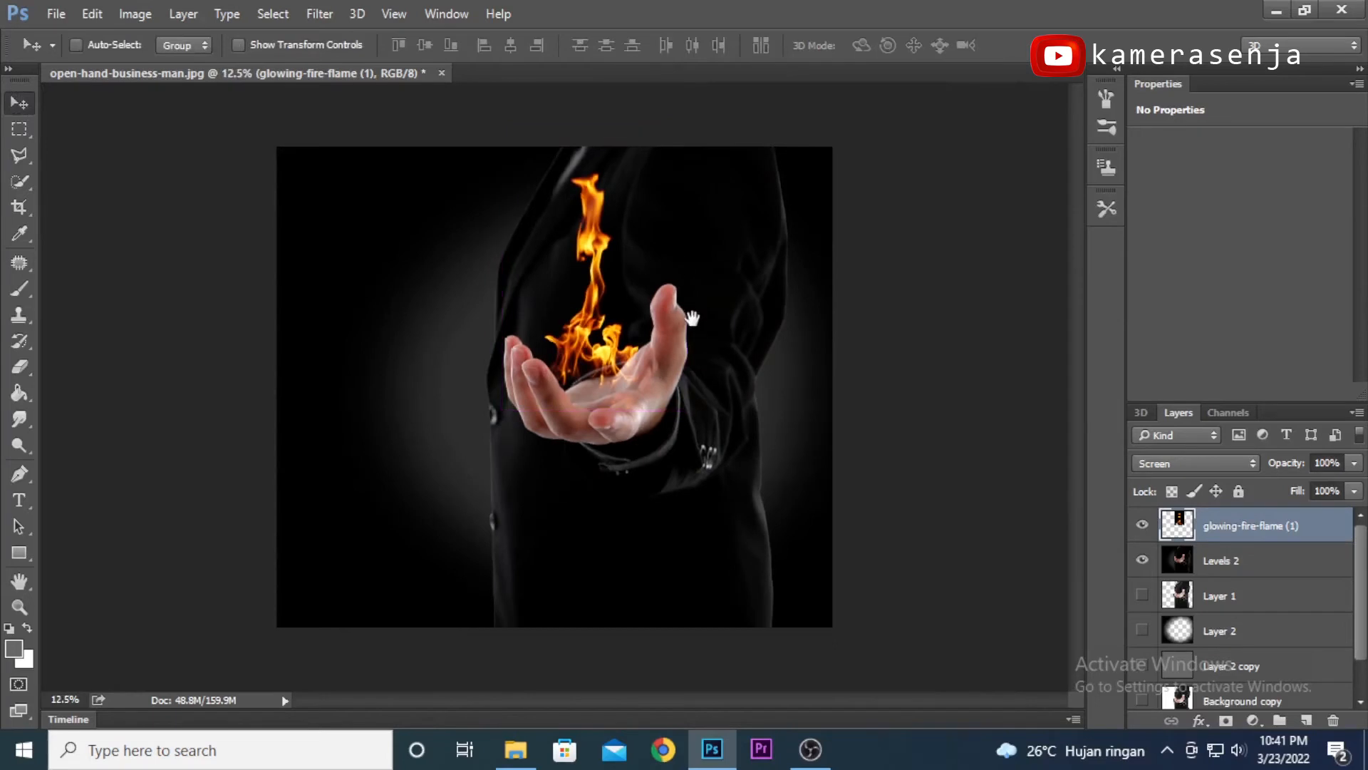
{"action": "key", "text": "ctrl+plus"}
{"action": "key", "text": "ctrl+plus"}
{"action": "key", "text": "ctrl+plus"}
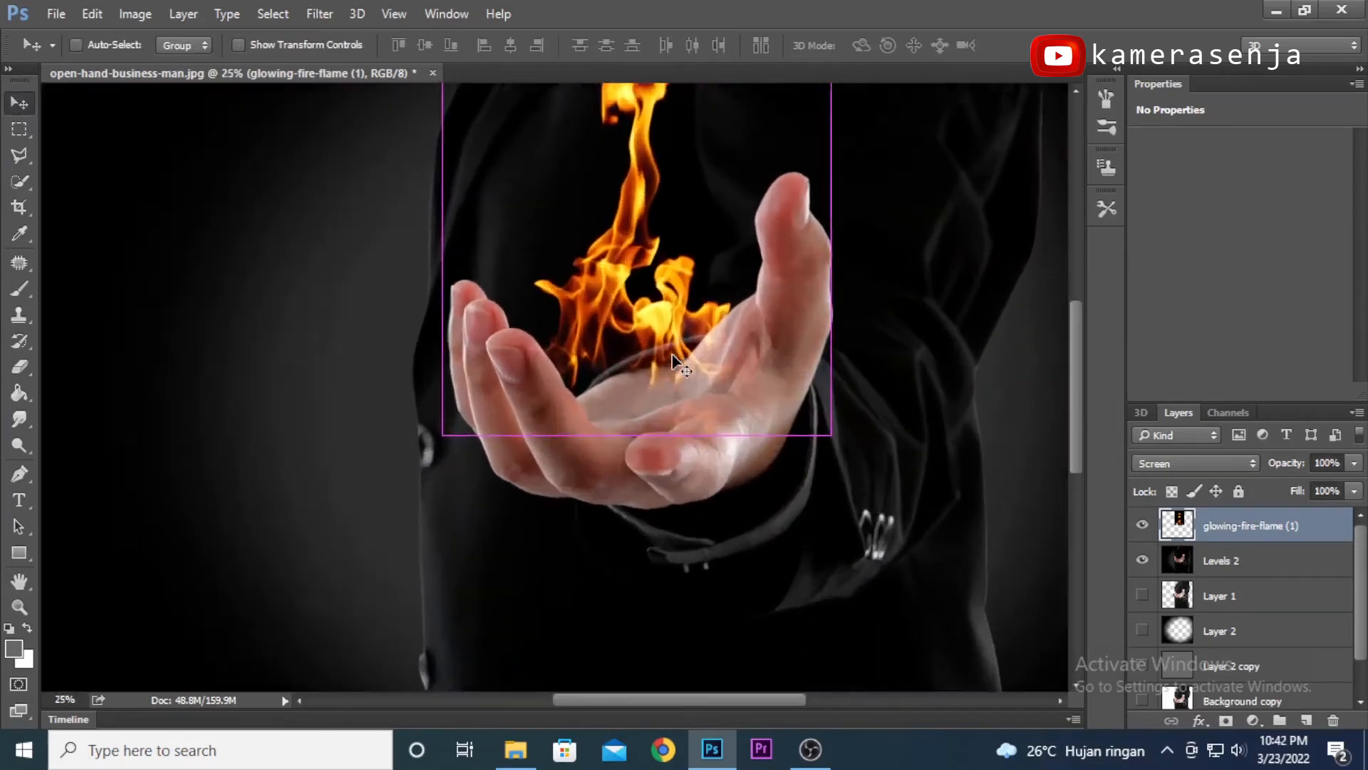
{"action": "left_click_drag", "start_coordinate": [750, 297], "coordinate": [673, 358]}
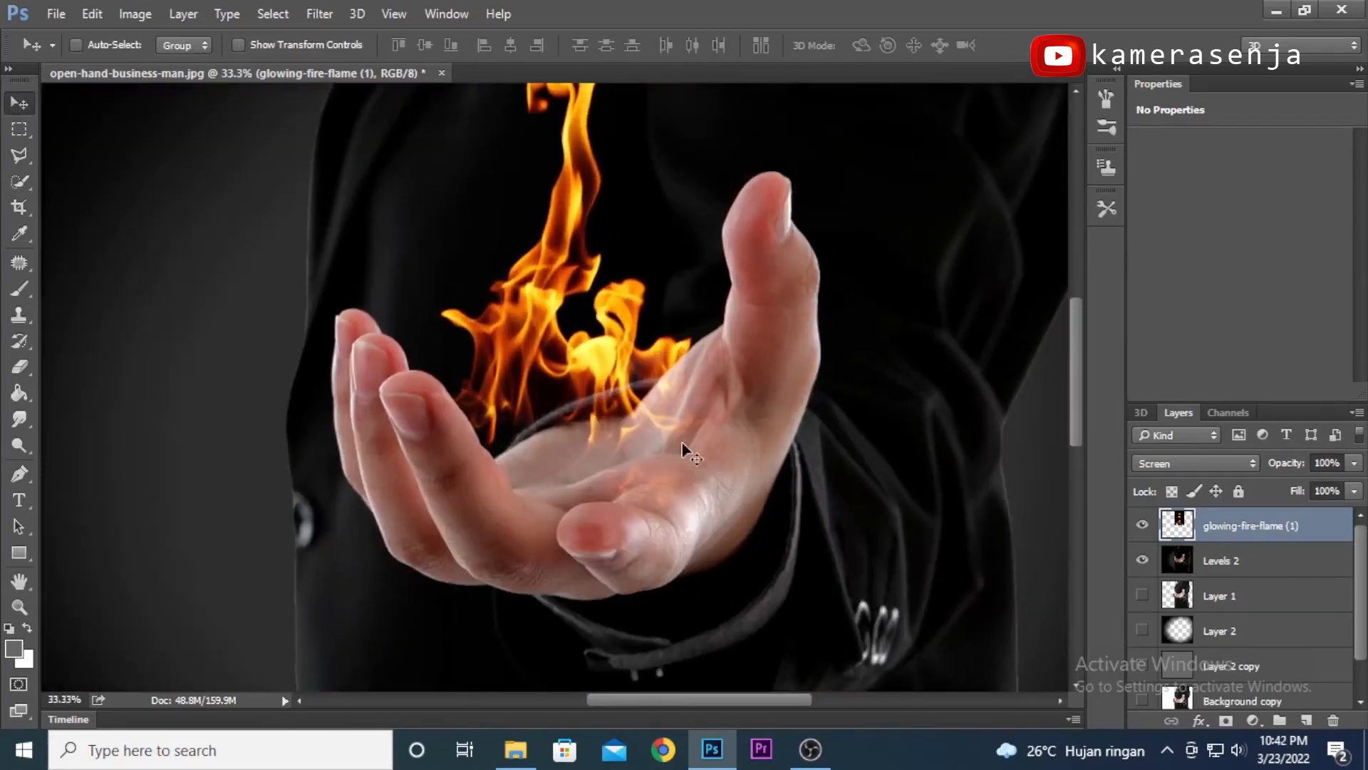
{"action": "left_click", "coordinate": [1248, 564]}
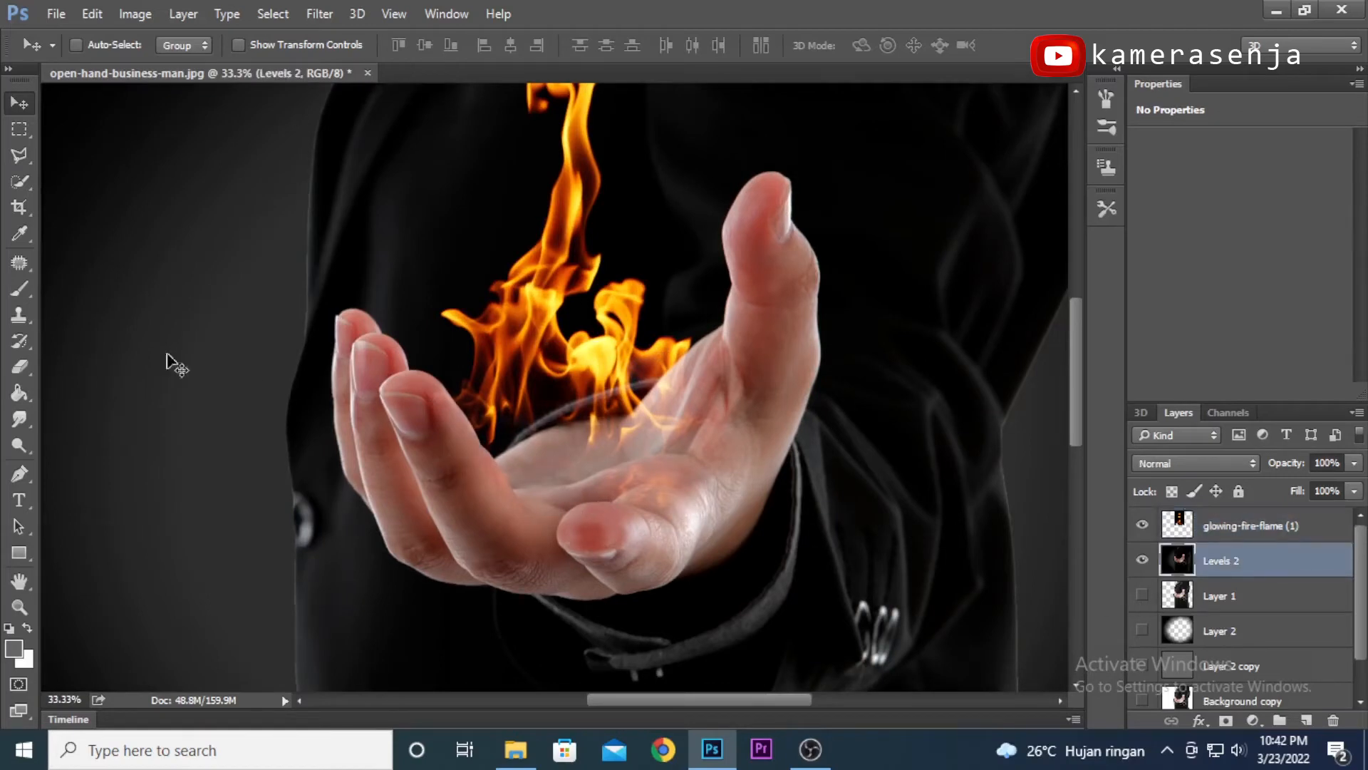
{"action": "left_click", "coordinate": [19, 181]}
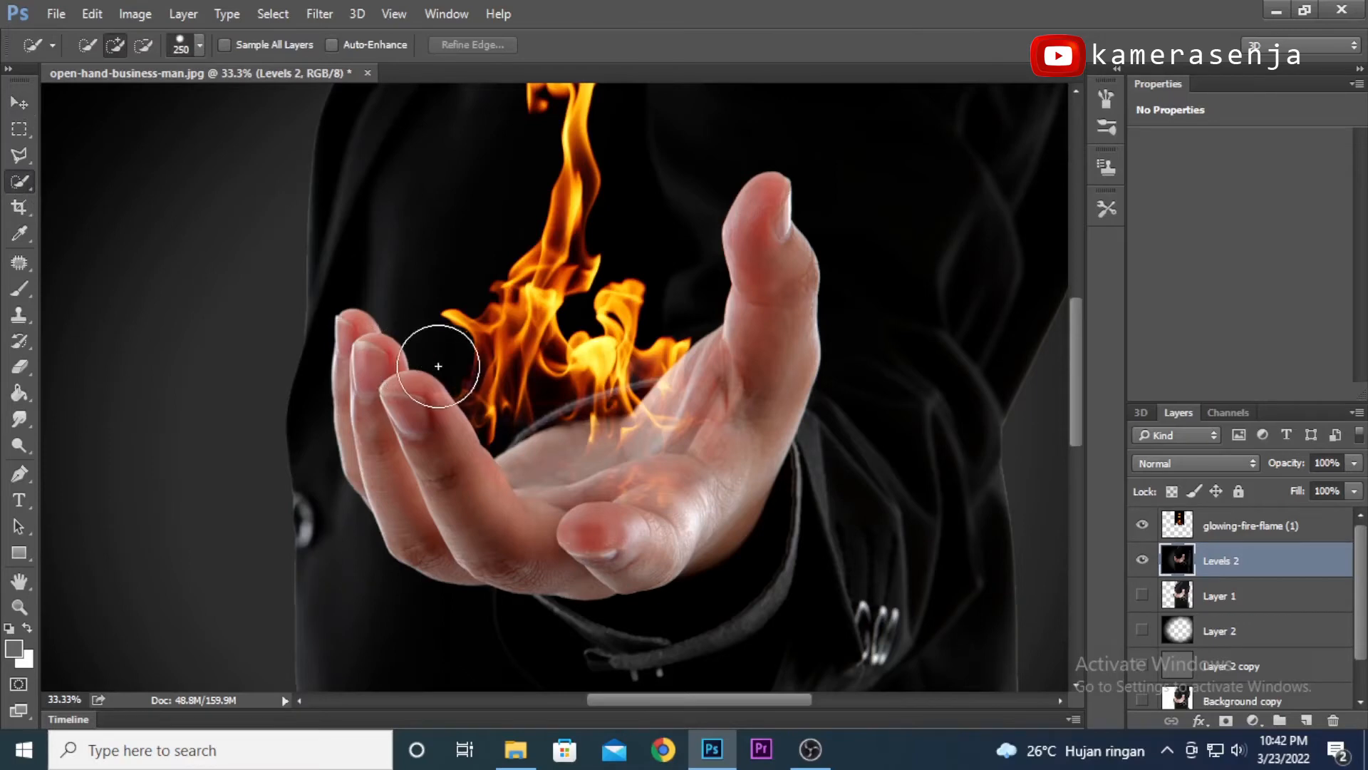
{"action": "key", "text": "bracketleft"}
{"action": "key", "text": "bracketleft"}
{"action": "key", "text": "bracketleft"}
{"action": "key", "text": "bracketleft"}
{"action": "key", "text": "bracketleft"}
{"action": "key", "text": "bracketleft"}
{"action": "key", "text": "bracketleft"}
{"action": "key", "text": "bracketleft"}
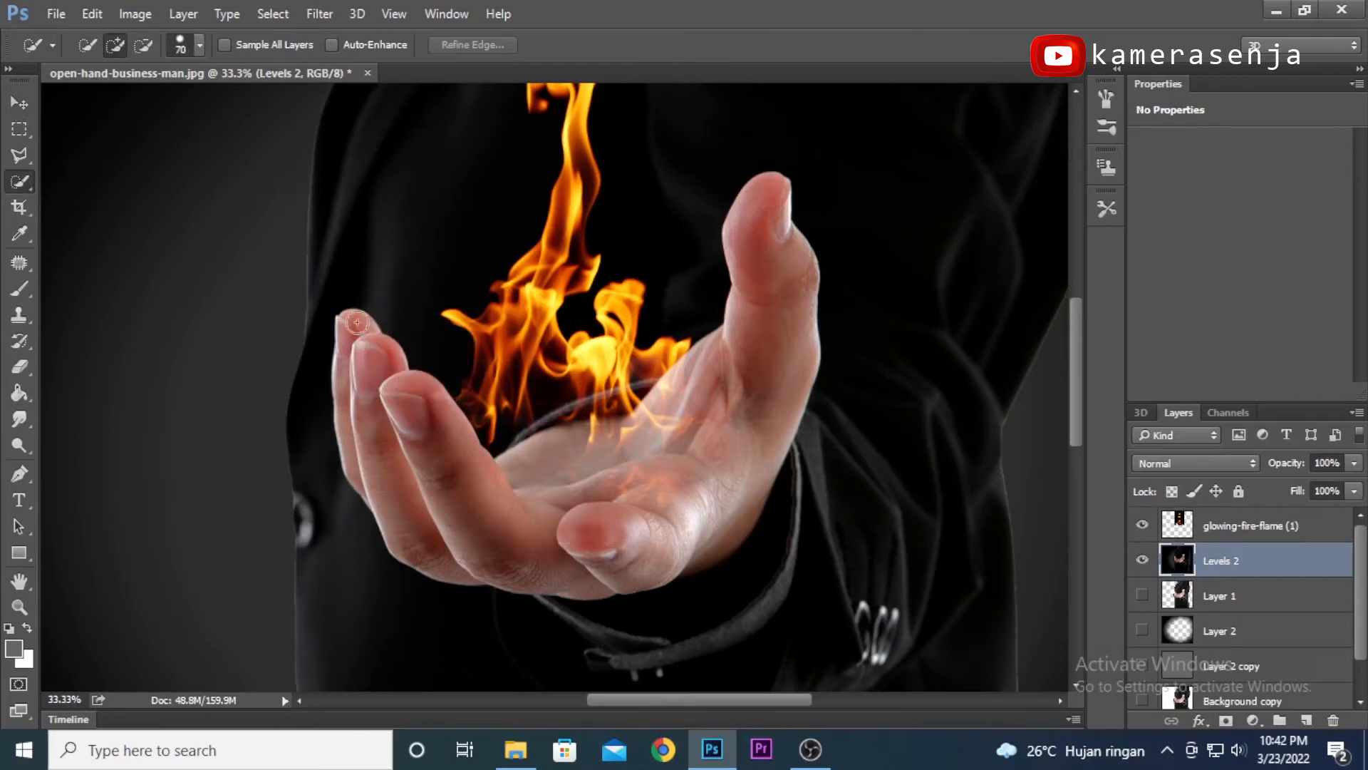
{"action": "mouse_move", "coordinate": [356, 324]}
{"action": "left_mouse_down"}
{"action": "mouse_move", "coordinate": [405, 393]}
{"action": "mouse_move", "coordinate": [431, 397]}
{"action": "mouse_move", "coordinate": [419, 406]}
{"action": "mouse_move", "coordinate": [510, 482]}
{"action": "mouse_move", "coordinate": [670, 388]}
{"action": "mouse_move", "coordinate": [766, 235]}
{"action": "left_mouse_up"}
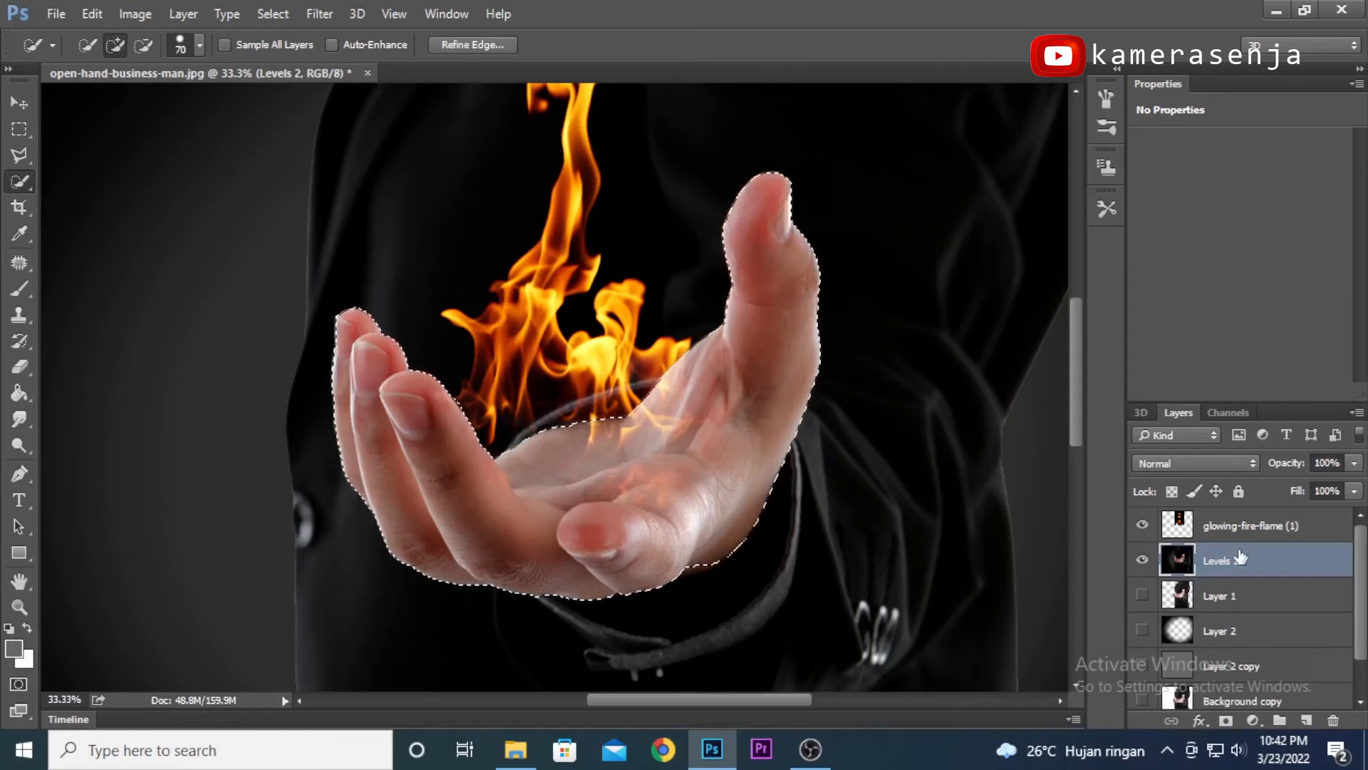
{"action": "key", "text": "ctrl+j"}
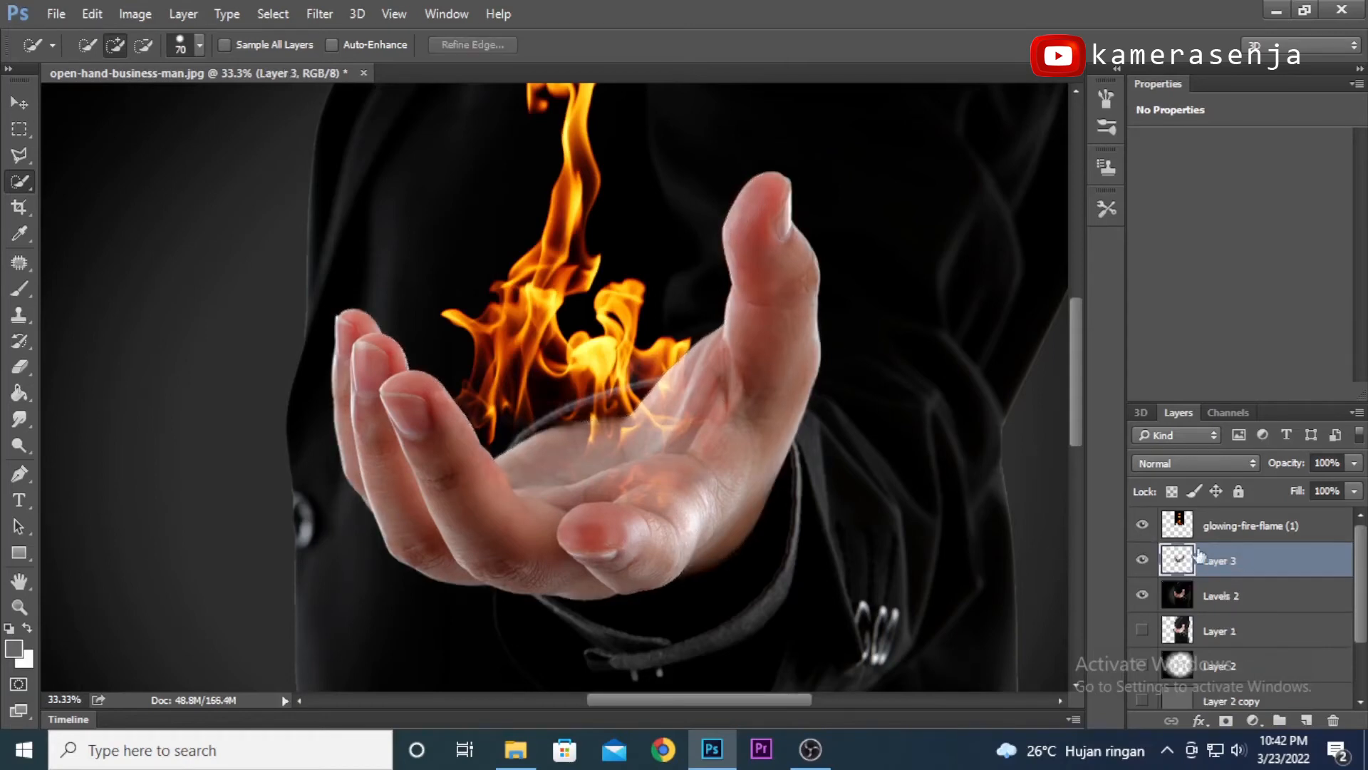
{"action": "left_click", "coordinate": [21, 103]}
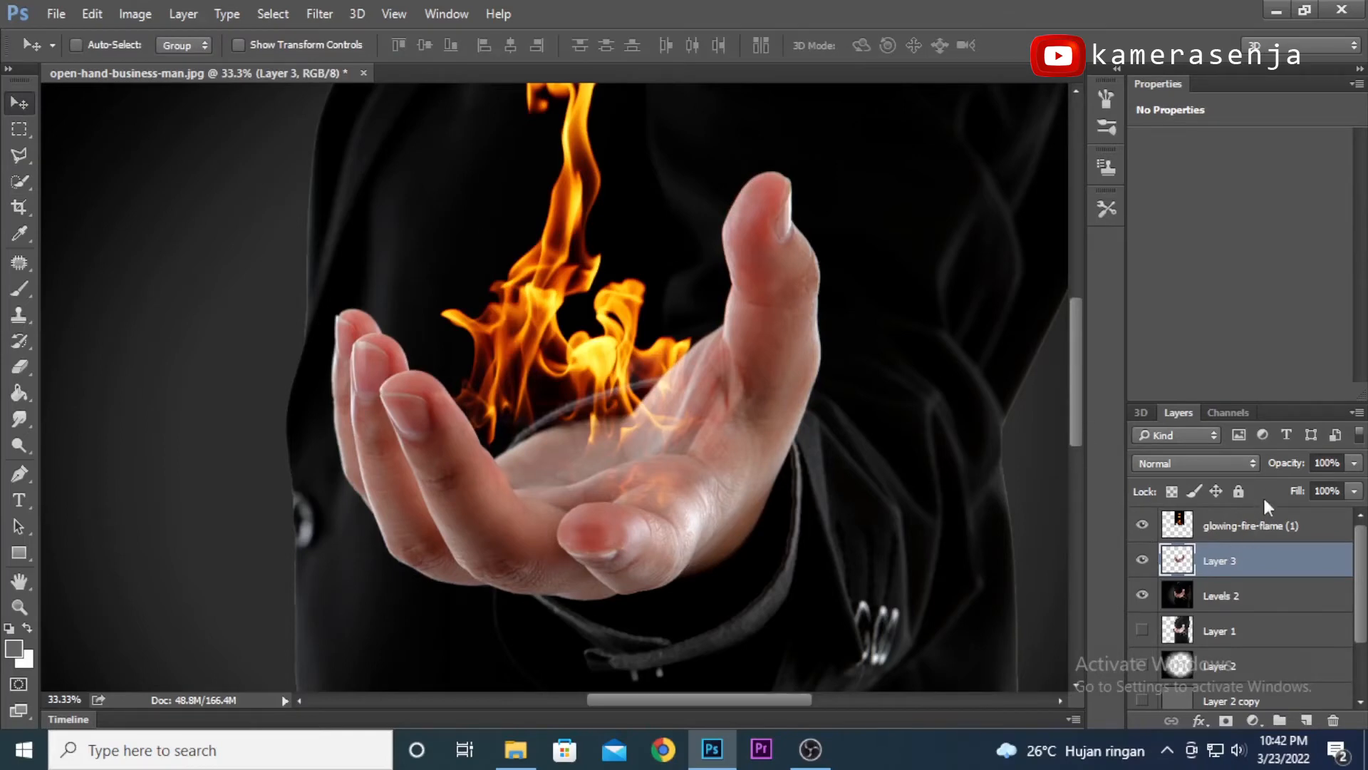
- Try the Screen and Linear Dodge (Add) blend modes on the copied hand layer
{"action": "left_click", "coordinate": [1255, 465]}
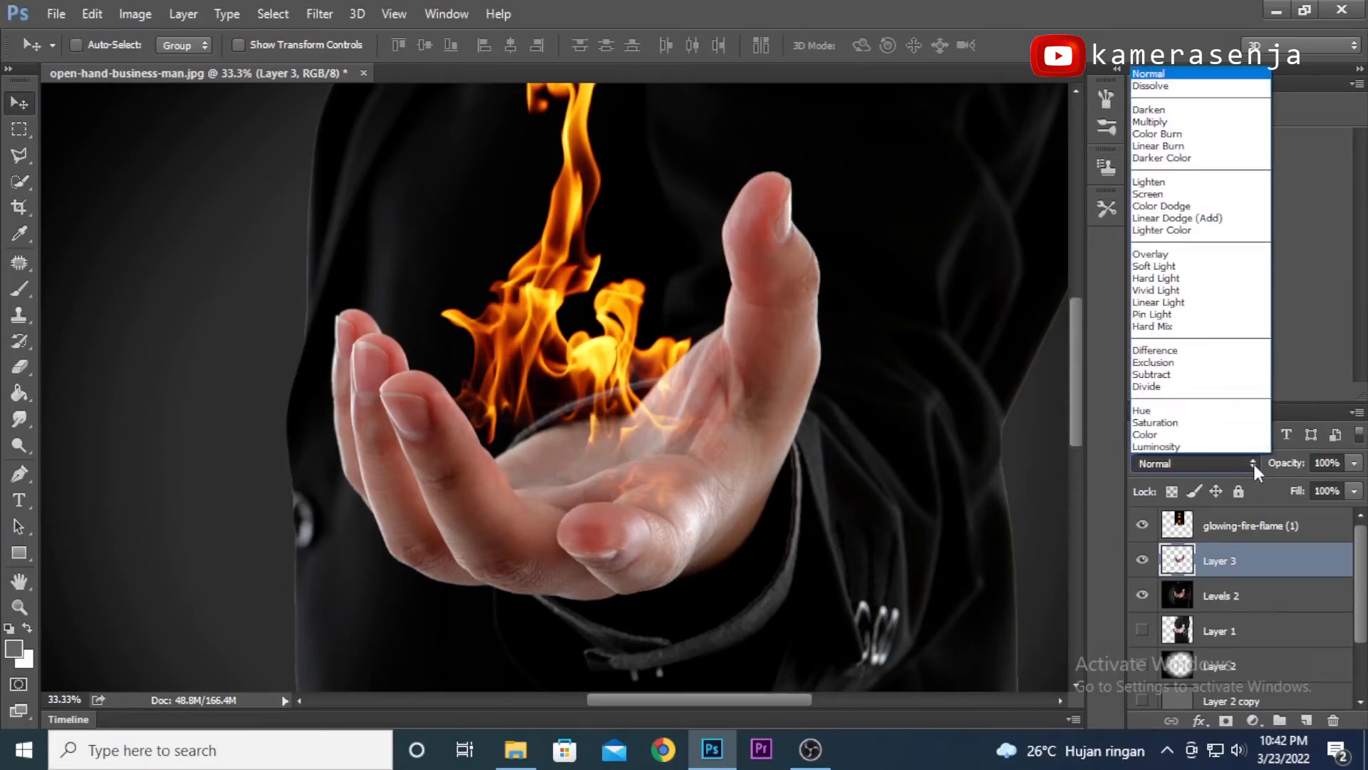
{"action": "left_click", "coordinate": [1155, 193]}
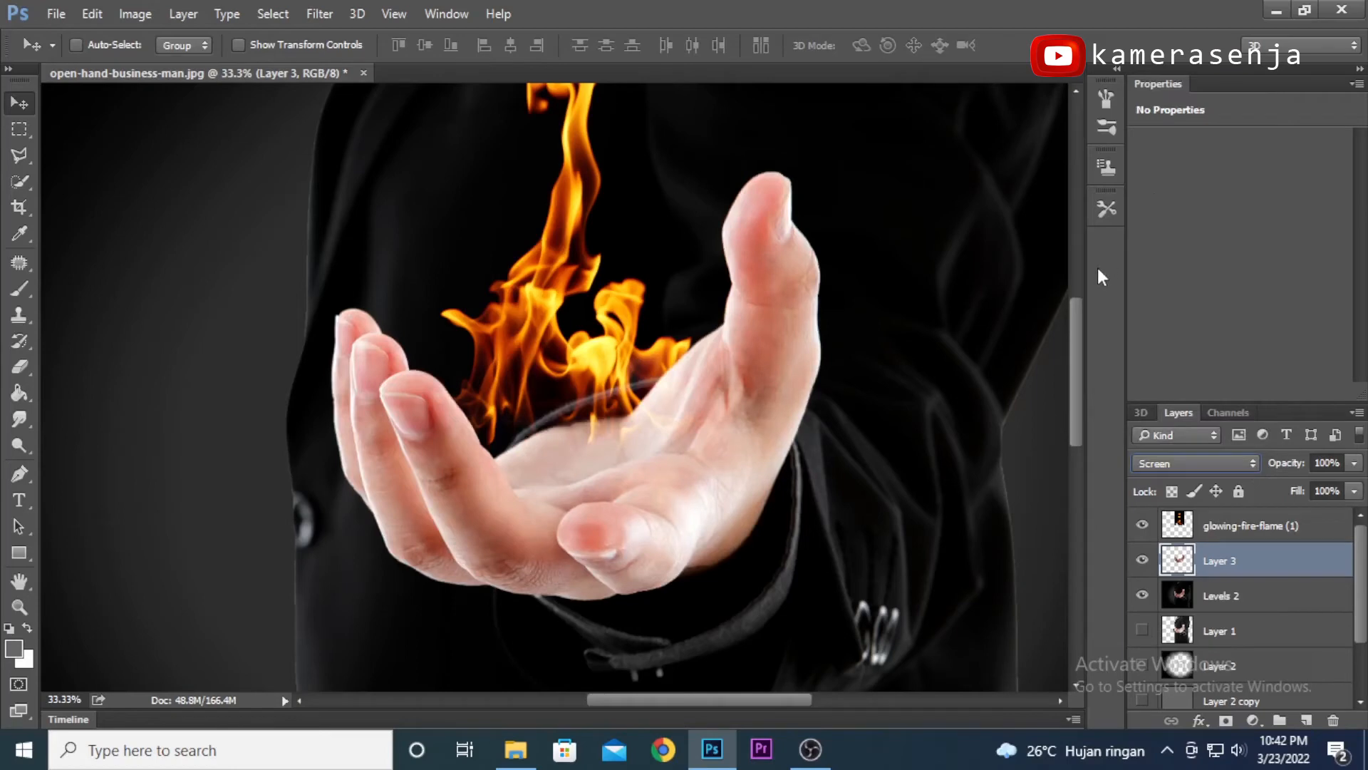
{"action": "left_click", "coordinate": [1248, 460]}
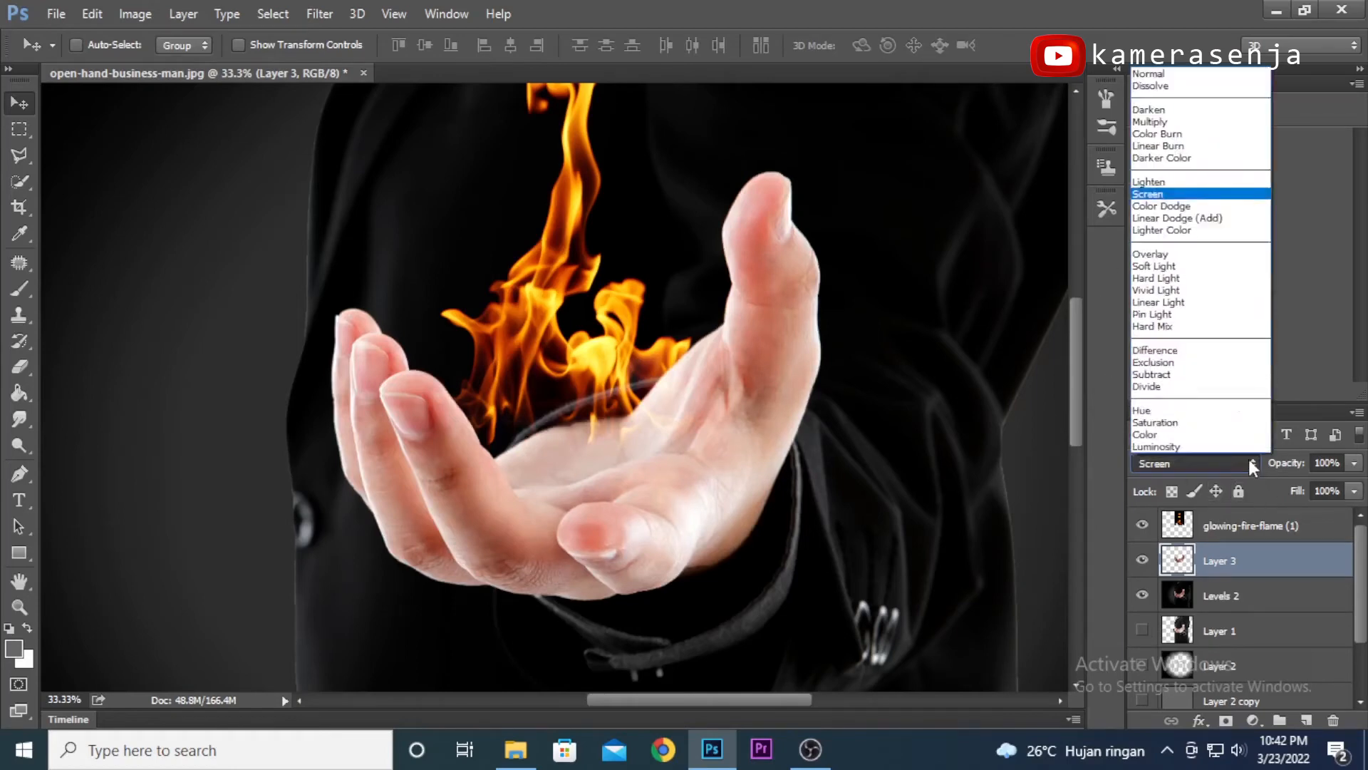
{"action": "left_click", "coordinate": [1165, 217]}
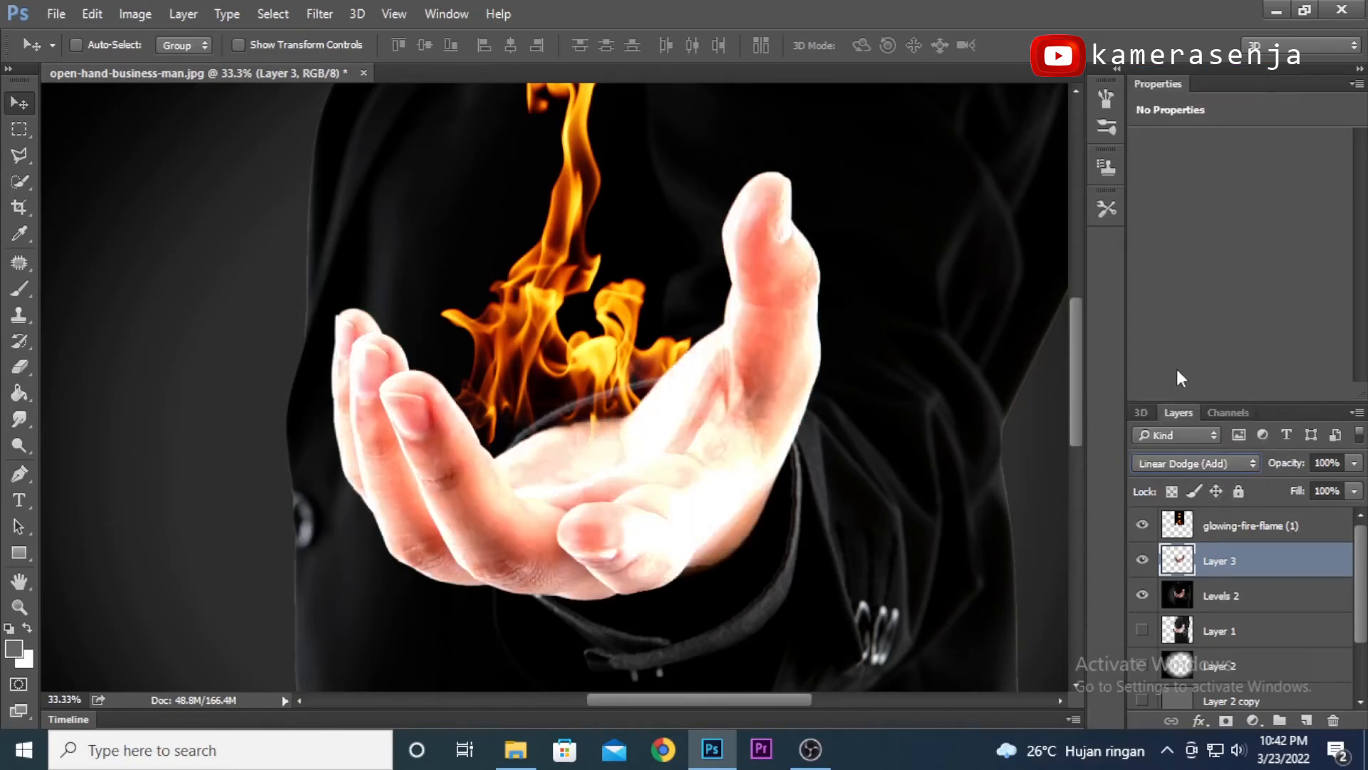
- Set the copied hand layer's blend mode to Color Dodge and compare the image with and without it
{"action": "left_click", "coordinate": [1243, 460]}
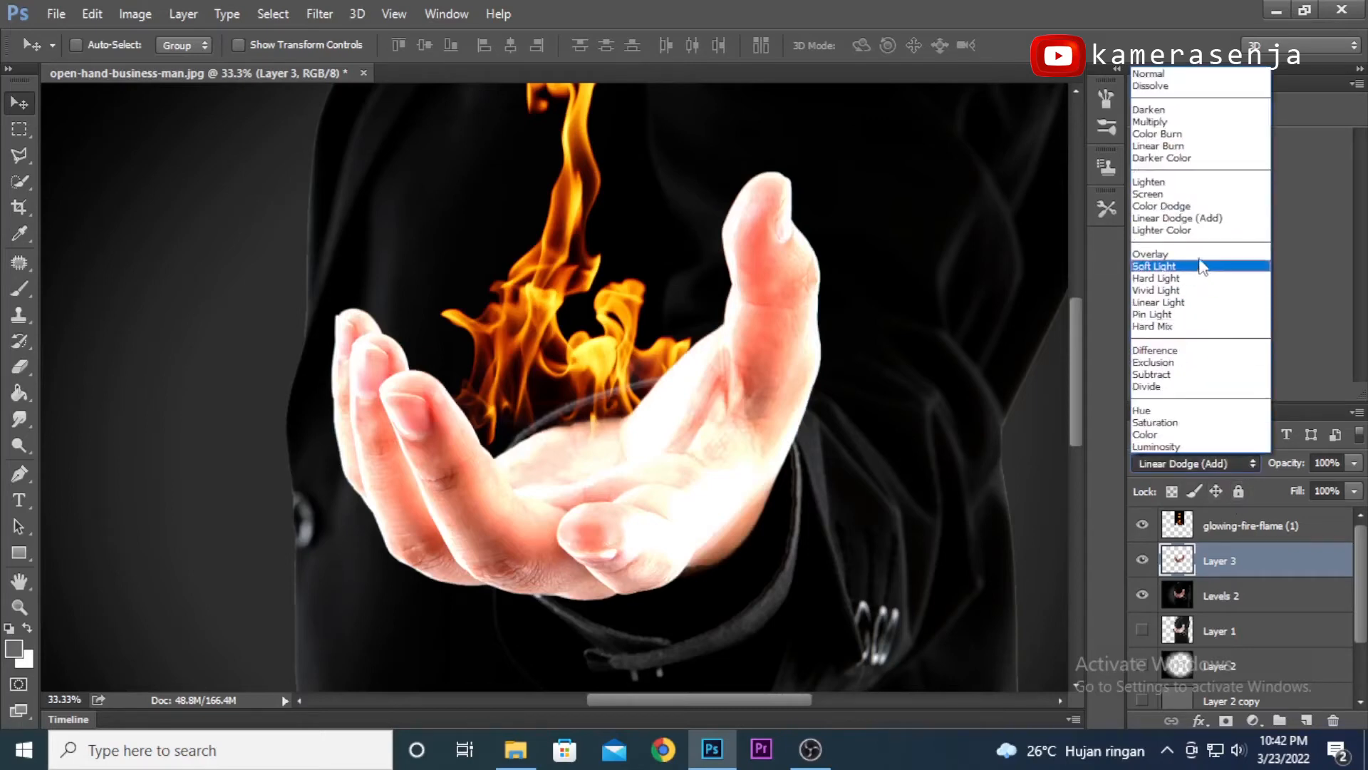
{"action": "left_click", "coordinate": [1181, 205]}
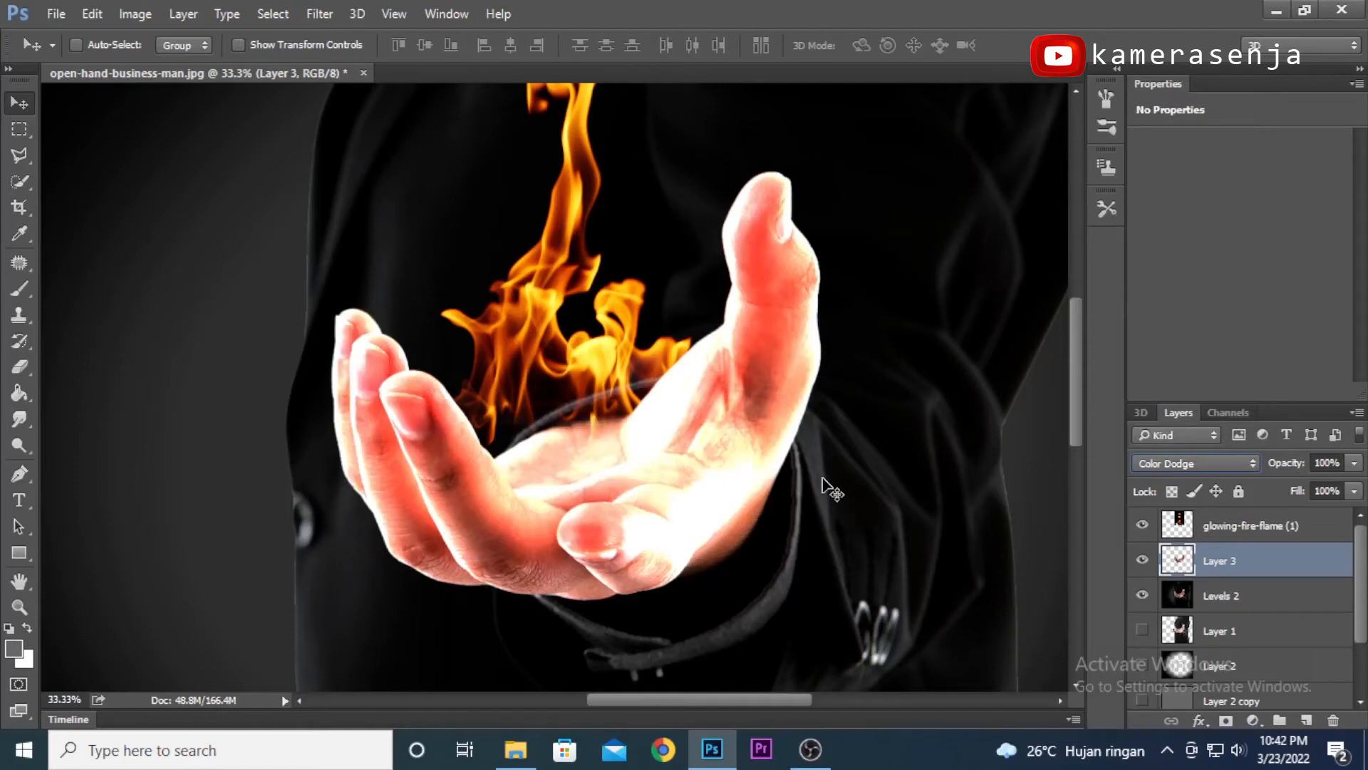
{"action": "left_click", "coordinate": [1143, 561]}
{"action": "left_click", "coordinate": [1143, 562]}
- Try toning down the copied hand's thumb side with an enlarged Brush and a 150 px Eraser, and undo the last stroke
{"action": "left_click", "coordinate": [20, 288]}
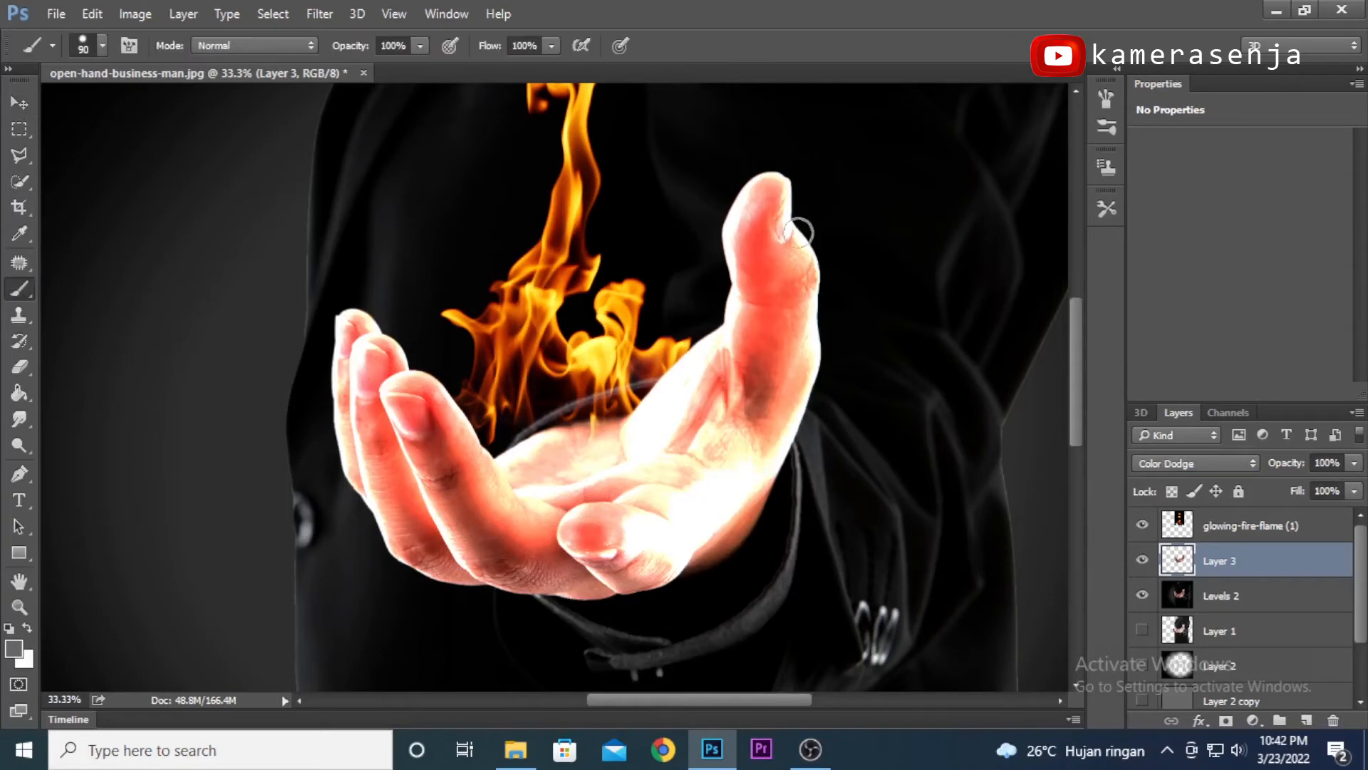
{"action": "key", "text": "bracketright"}
{"action": "key", "text": "bracketright"}
{"action": "key", "text": "bracketright"}
{"action": "key", "text": "bracketright"}
{"action": "key", "text": "bracketright"}
{"action": "key", "text": "bracketright"}
{"action": "mouse_move", "coordinate": [809, 206]}
{"action": "left_mouse_down"}
{"action": "mouse_move", "coordinate": [815, 355]}
{"action": "mouse_move", "coordinate": [752, 470]}
{"action": "mouse_move", "coordinate": [809, 437]}
{"action": "left_mouse_up"}
{"action": "key", "text": "e"}
{"action": "mouse_move", "coordinate": [615, 558]}
{"action": "left_mouse_down"}
{"action": "mouse_move", "coordinate": [719, 501]}
{"action": "mouse_move", "coordinate": [688, 542]}
{"action": "mouse_move", "coordinate": [701, 540]}
{"action": "mouse_move", "coordinate": [754, 472]}
{"action": "mouse_move", "coordinate": [637, 584]}
{"action": "mouse_move", "coordinate": [608, 580]}
{"action": "left_mouse_up"}
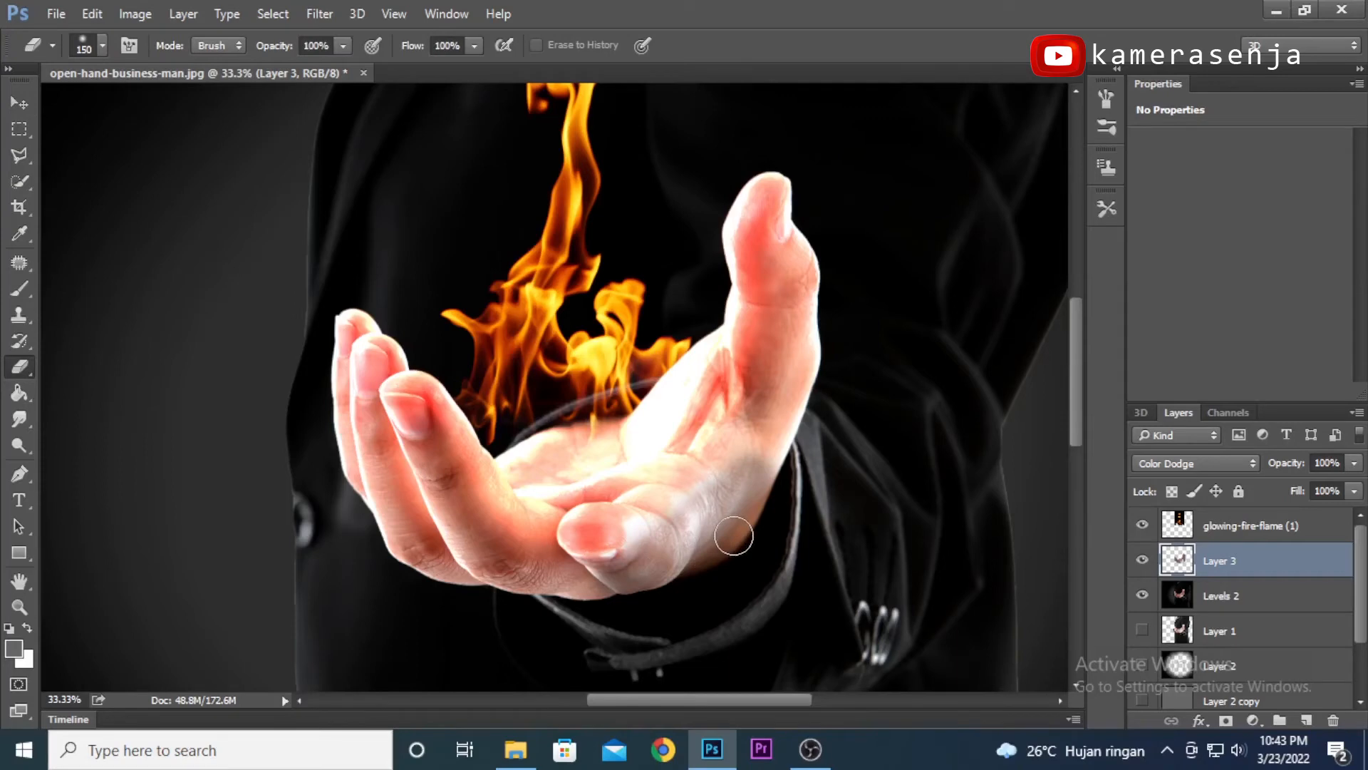
{"action": "key", "text": "ctrl+z"}
- Erase the Color Dodge glow from the outer side of the thumb, the wrist and the underside of the hand
{"action": "key", "text": "bracketright"}
{"action": "key", "text": "bracketright"}
{"action": "key", "text": "bracketright"}
{"action": "key", "text": "bracketright"}
{"action": "key", "text": "bracketright"}
{"action": "key", "text": "bracketleft"}
{"action": "key", "text": "bracketleft"}
{"action": "key", "text": "bracketleft"}
{"action": "mouse_move", "coordinate": [831, 262]}
{"action": "left_mouse_down"}
{"action": "mouse_move", "coordinate": [831, 281]}
{"action": "mouse_move", "coordinate": [810, 238]}
{"action": "mouse_move", "coordinate": [819, 376]}
{"action": "mouse_move", "coordinate": [763, 489]}
{"action": "mouse_move", "coordinate": [699, 559]}
{"action": "mouse_move", "coordinate": [591, 591]}
{"action": "mouse_move", "coordinate": [473, 550]}
{"action": "mouse_move", "coordinate": [446, 502]}
{"action": "left_mouse_up"}
- Erase the glow along the fingers' outer edges with the Eraser reduced to about 90 px, and enlarge the brush to 175 px
{"action": "key", "text": "bracketleft"}
{"action": "key", "text": "bracketleft"}
{"action": "key", "text": "bracketleft"}
{"action": "mouse_move", "coordinate": [415, 423]}
{"action": "left_mouse_down"}
{"action": "mouse_move", "coordinate": [449, 505]}
{"action": "mouse_move", "coordinate": [607, 605]}
{"action": "mouse_move", "coordinate": [570, 594]}
{"action": "left_mouse_up"}
{"action": "mouse_move", "coordinate": [369, 385]}
{"action": "left_mouse_down"}
{"action": "mouse_move", "coordinate": [372, 459]}
{"action": "mouse_move", "coordinate": [416, 552]}
{"action": "mouse_move", "coordinate": [491, 588]}
{"action": "mouse_move", "coordinate": [460, 584]}
{"action": "mouse_move", "coordinate": [364, 461]}
{"action": "mouse_move", "coordinate": [338, 386]}
{"action": "left_mouse_up"}
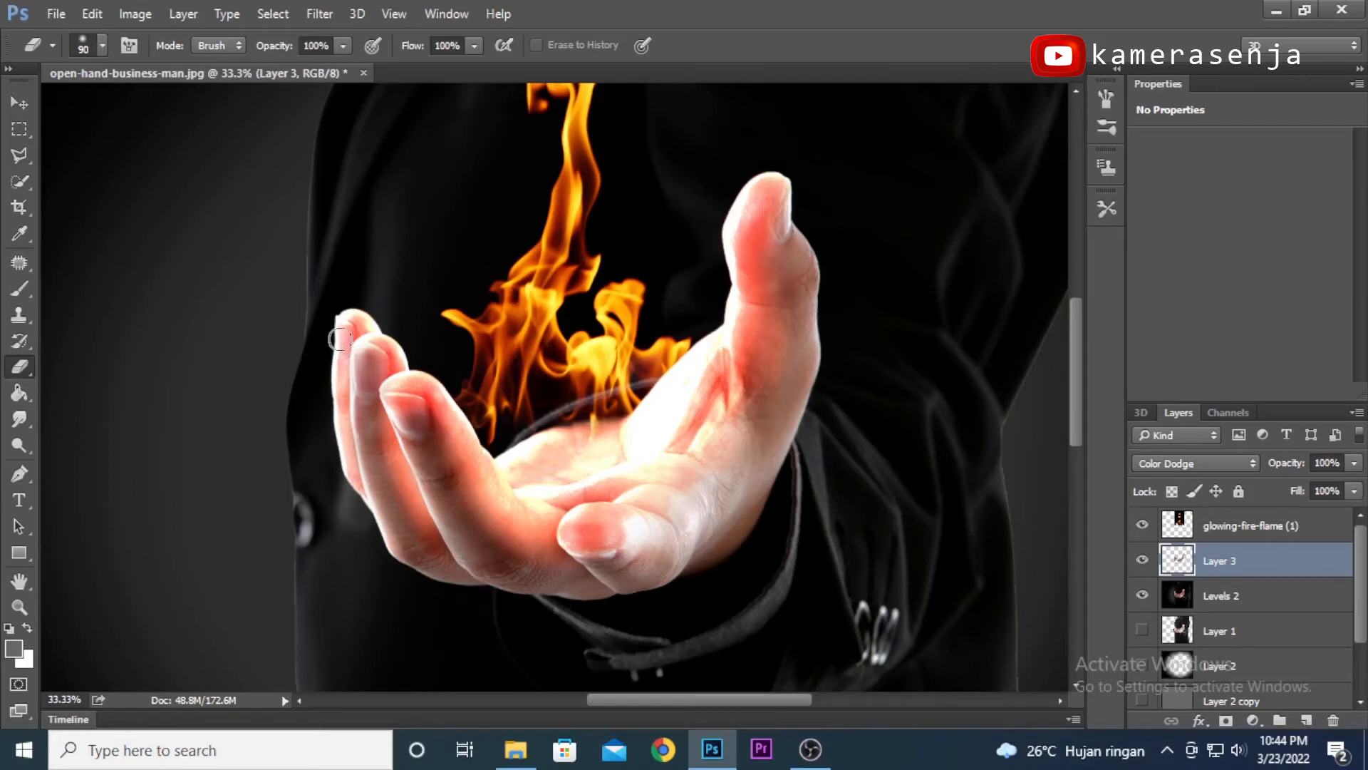
{"action": "mouse_move", "coordinate": [338, 333]}
{"action": "left_mouse_down"}
{"action": "mouse_move", "coordinate": [328, 420]}
{"action": "mouse_move", "coordinate": [356, 510]}
{"action": "left_mouse_up"}
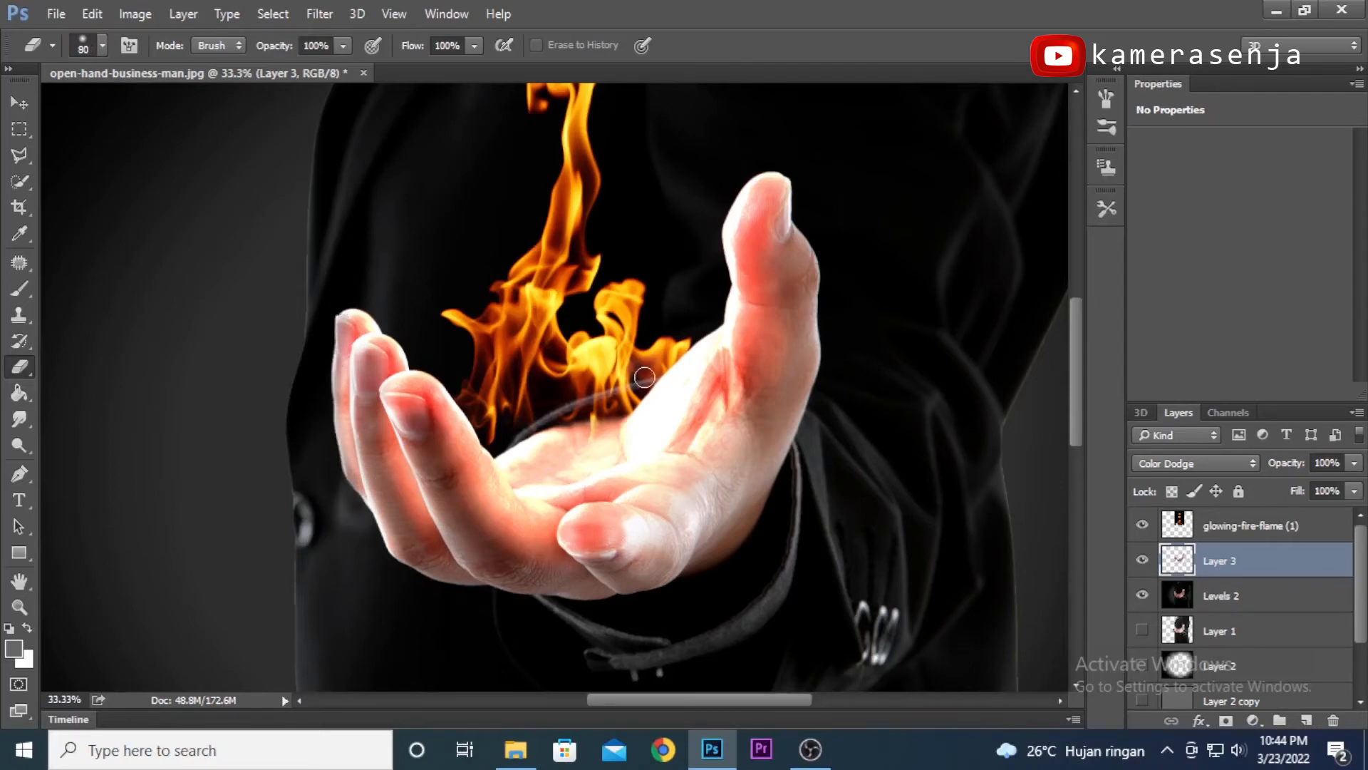
{"action": "key", "text": "bracketright"}
{"action": "key", "text": "bracketright"}
{"action": "key", "text": "bracketright"}
{"action": "key", "text": "bracketright"}
{"action": "key", "text": "bracketright"}
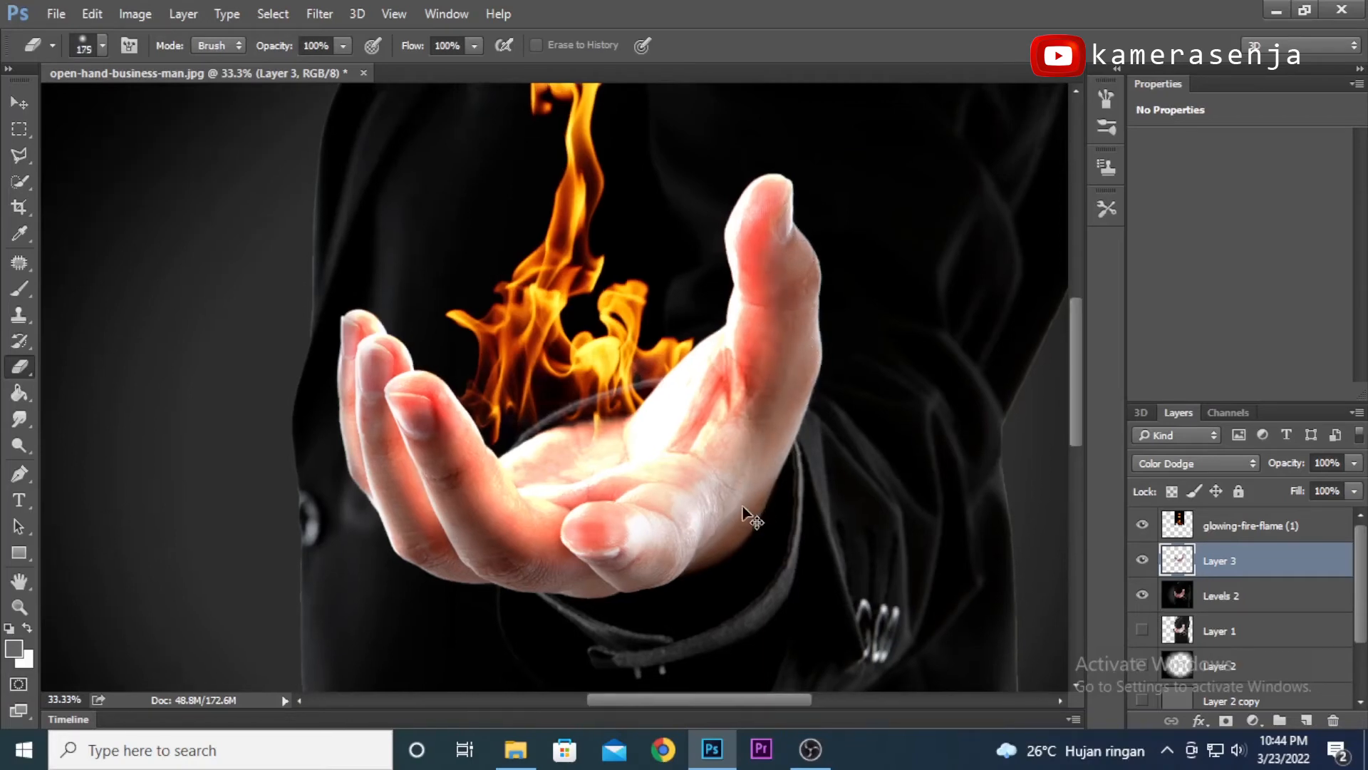
- Lower the copied hand layer's opacity to 68% and return to the Move tool
{"action": "key", "text": "ctrl+minus"}
{"action": "key", "text": "ctrl+minus"}
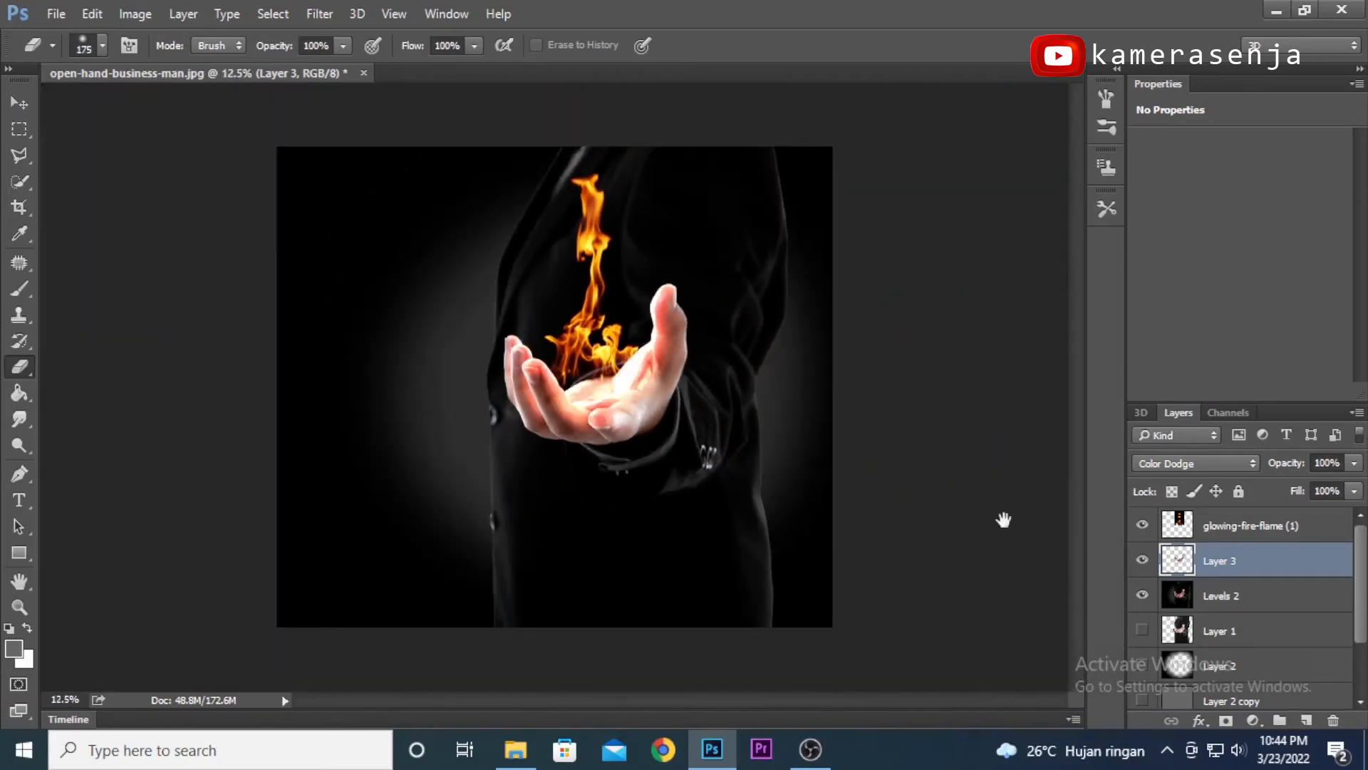
{"action": "left_click", "coordinate": [1354, 465]}
{"action": "left_click_drag", "start_coordinate": [1354, 491], "coordinate": [1319, 491]}
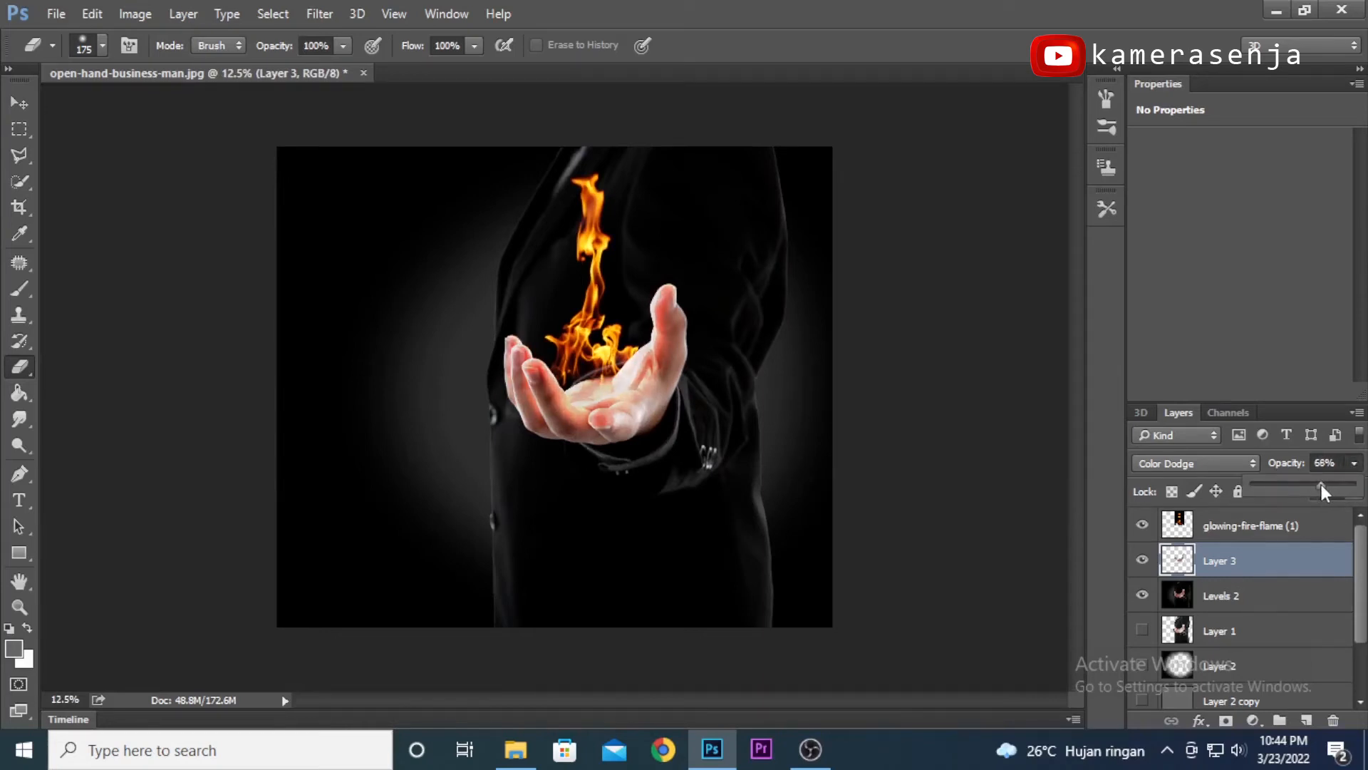
{"action": "left_click", "coordinate": [19, 103]}
{"action": "key", "text": "ctrl"}
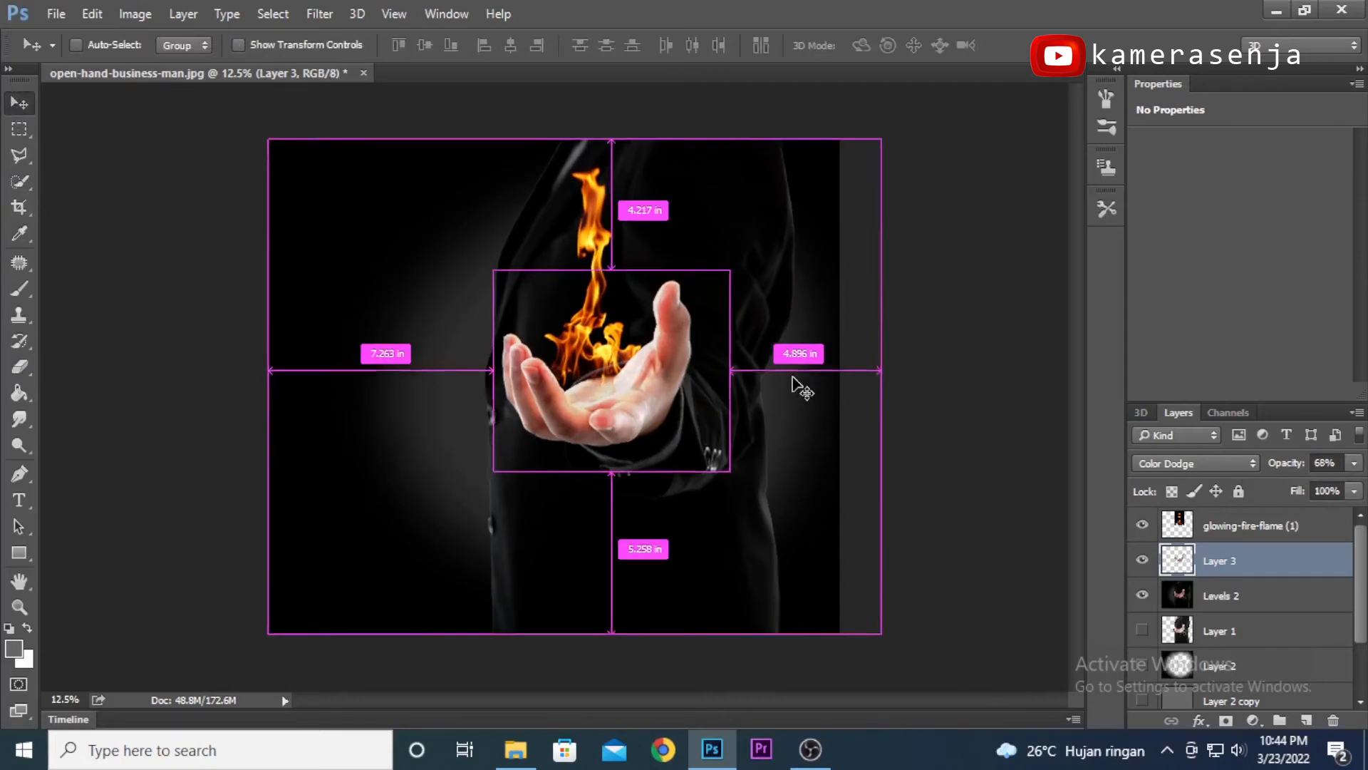
- Add a Color Balance adjustment above the copied hand layer with Highlights at Cyan–Red +42 and Yellow–Blue -29
{"action": "key", "text": "ctrl+plus"}
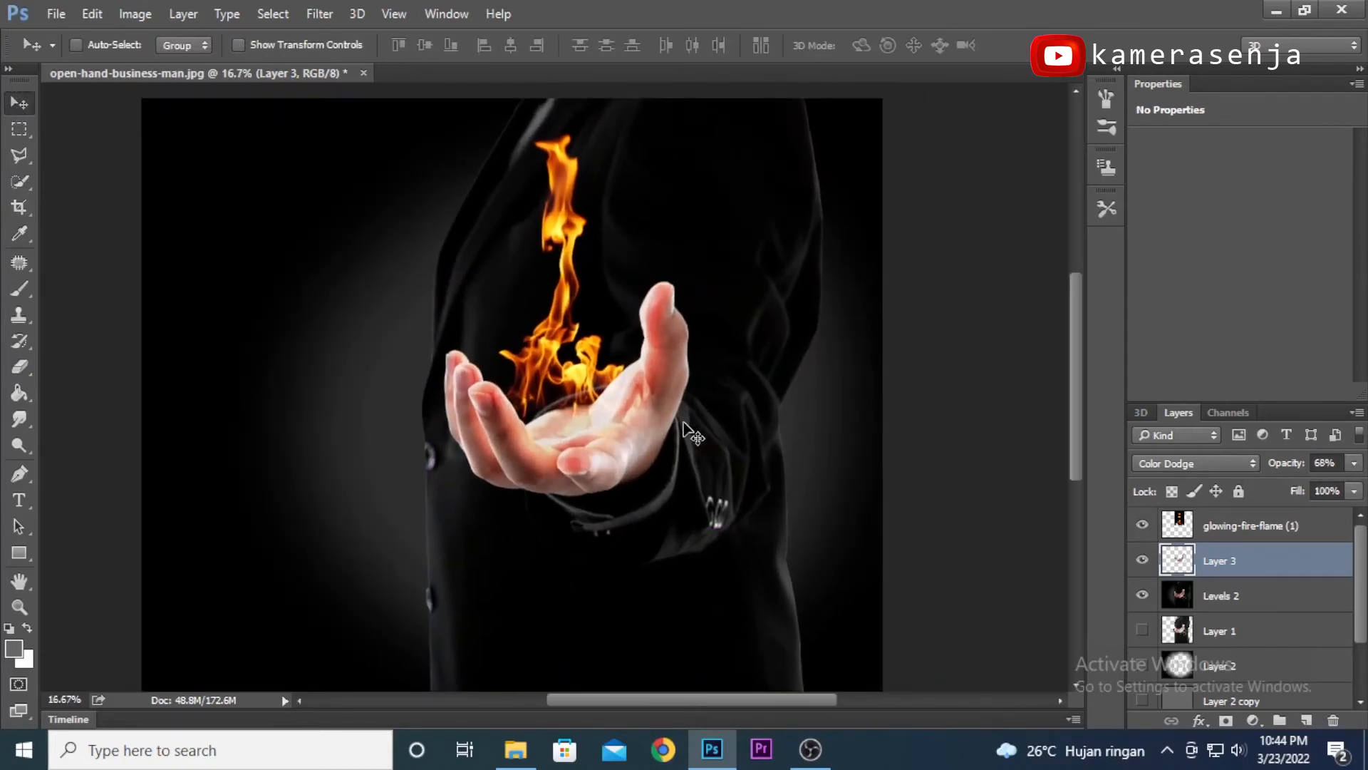
{"action": "key", "text": "ctrl+plus"}
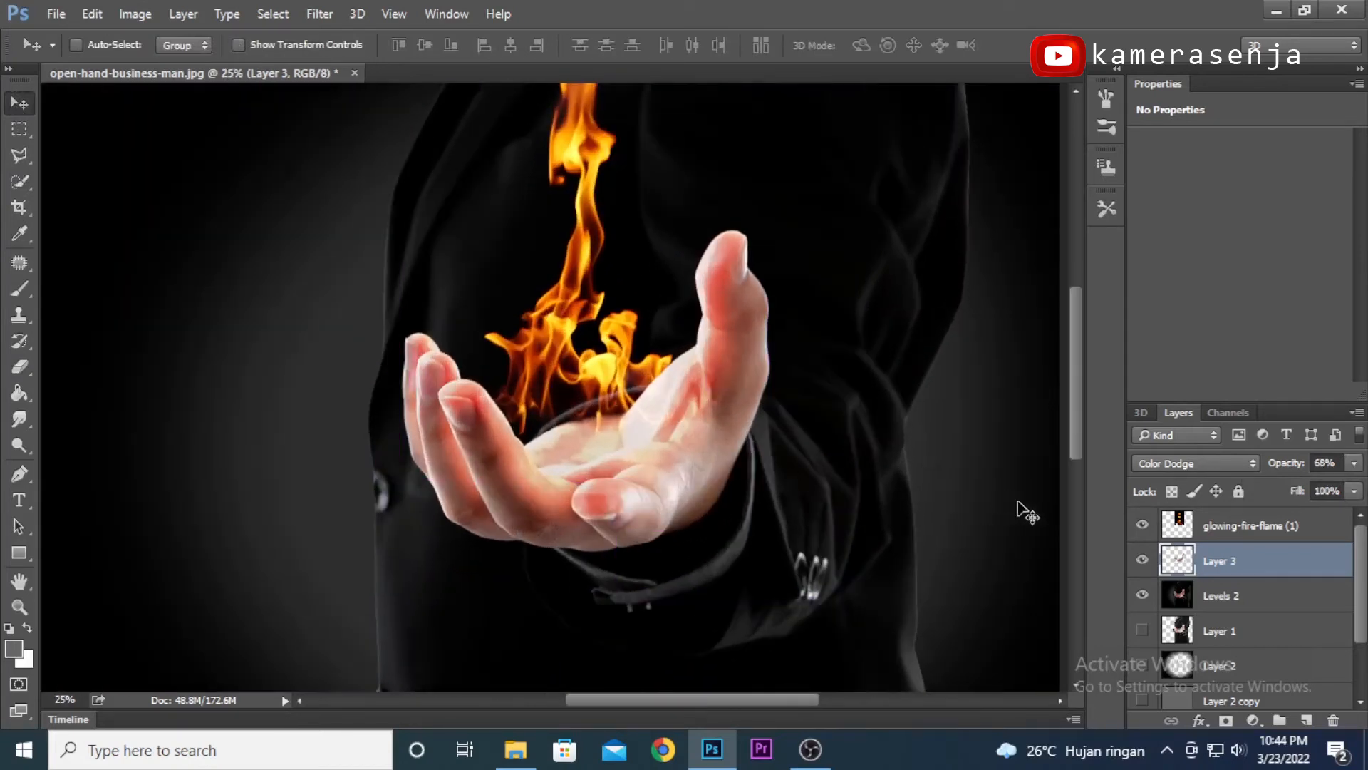
{"action": "left_click", "coordinate": [1254, 718]}
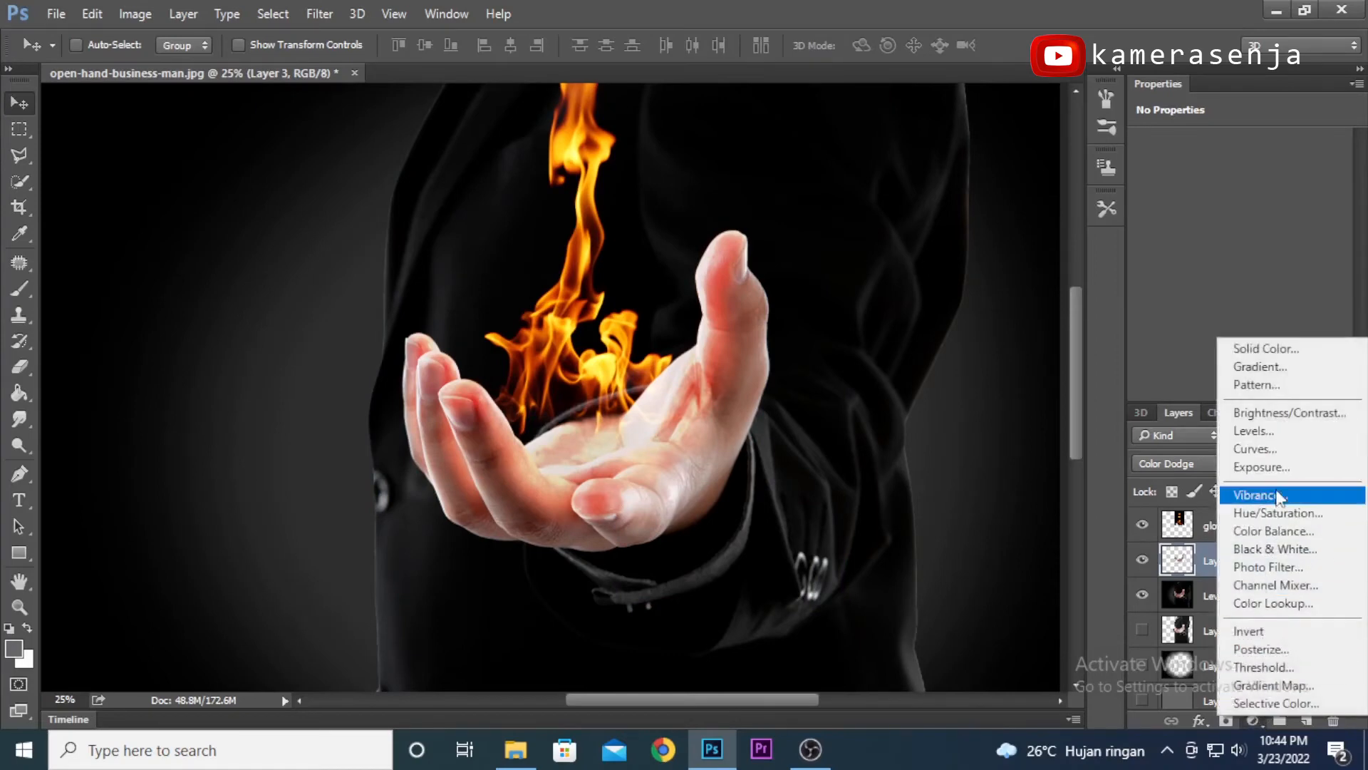
{"action": "left_click", "coordinate": [1273, 531]}
{"action": "left_click", "coordinate": [1204, 149]}
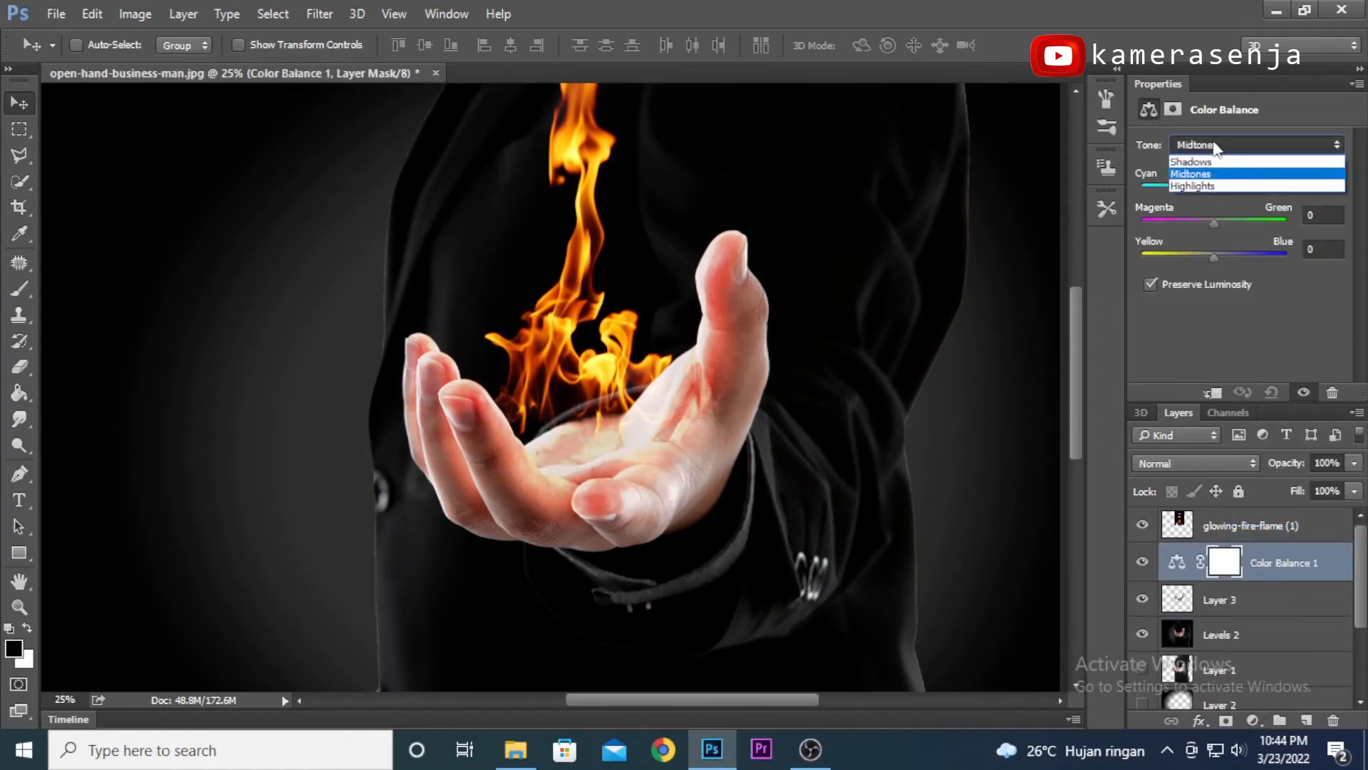
{"action": "left_click", "coordinate": [1200, 185]}
{"action": "mouse_move", "coordinate": [1215, 258]}
{"action": "left_mouse_down"}
{"action": "mouse_move", "coordinate": [1186, 258]}
{"action": "mouse_move", "coordinate": [1201, 258]}
{"action": "left_mouse_up"}
{"action": "left_click_drag", "start_coordinate": [1216, 190], "coordinate": [1246, 185]}
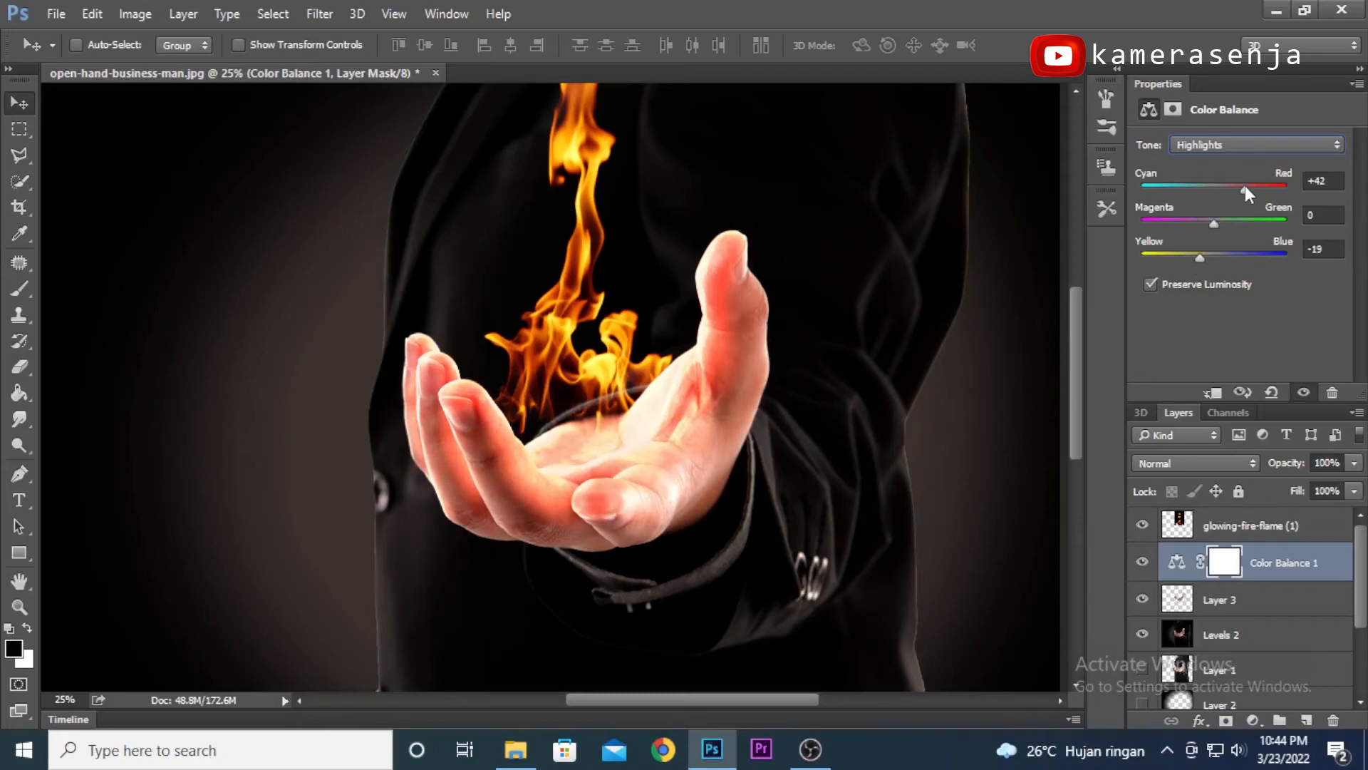
{"action": "left_click_drag", "start_coordinate": [1199, 255], "coordinate": [1190, 258]}
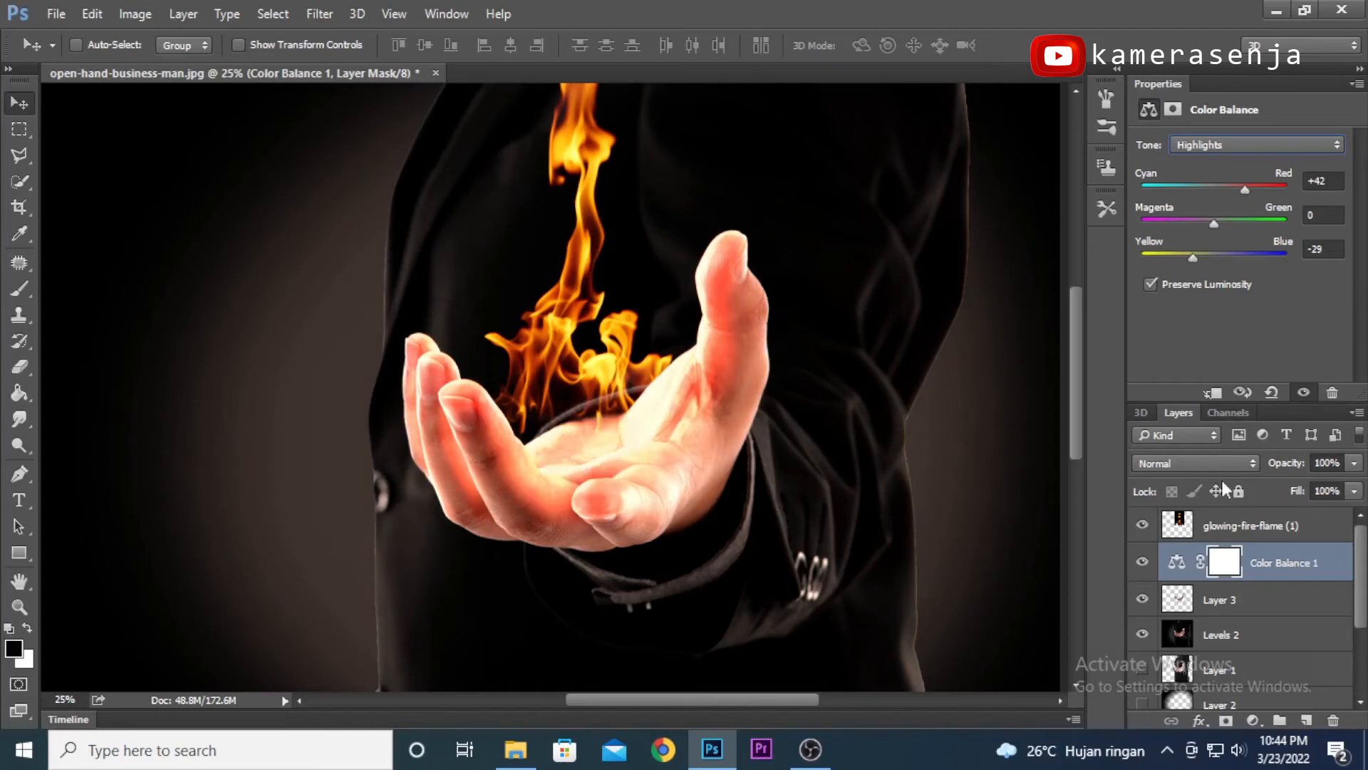
- Clip the Color Balance adjustment to the copied hand layer so it affects only the hand
{"action": "left_click", "coordinate": [1282, 579], "text": "alt"}
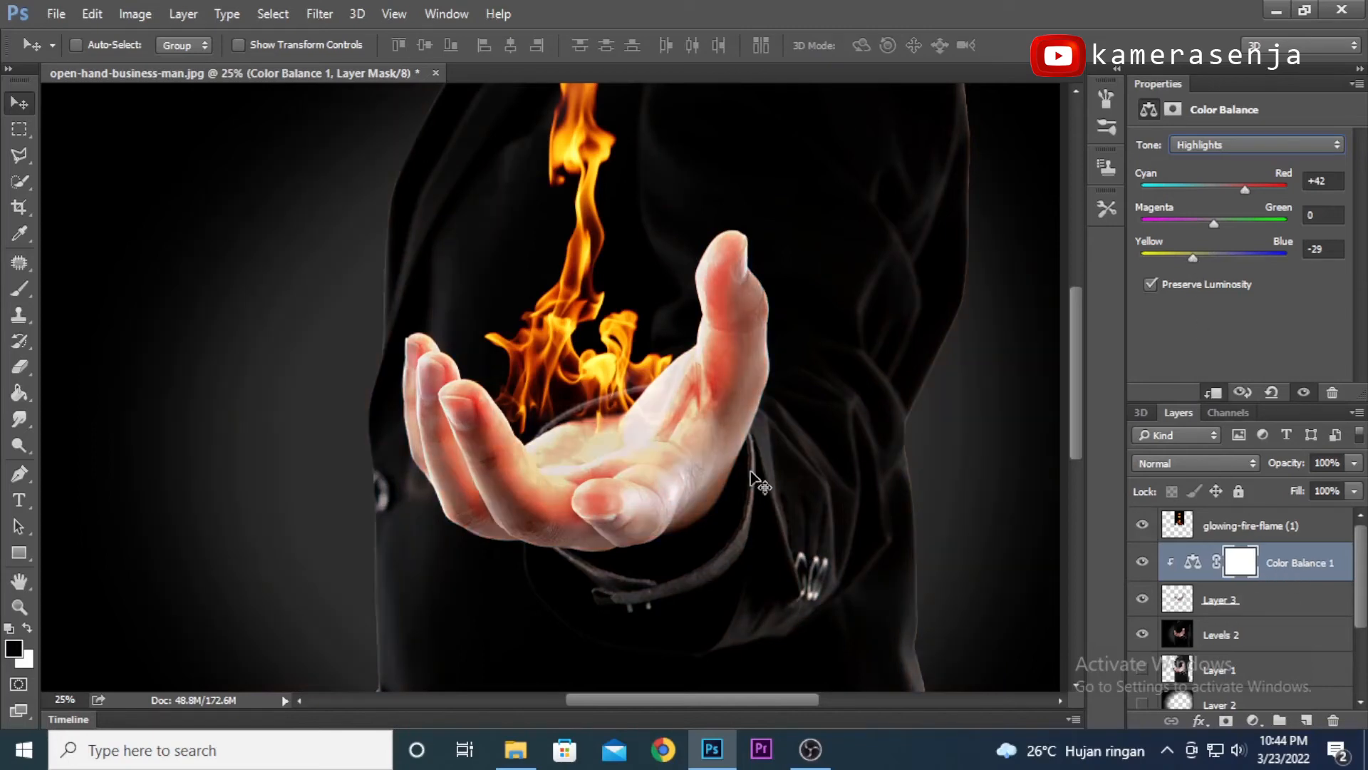
{"action": "key", "text": "ctrl+minus"}
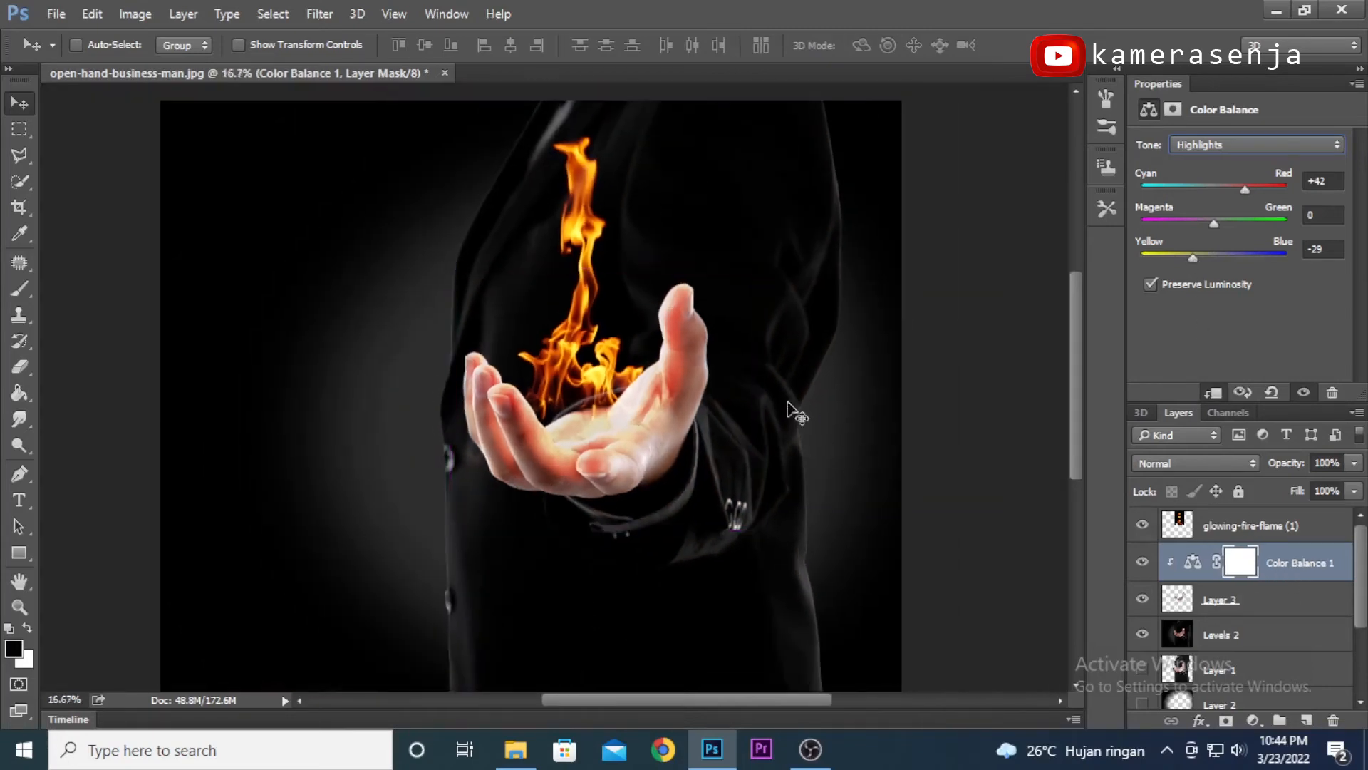
{"action": "left_click_drag", "start_coordinate": [701, 364], "coordinate": [680, 394]}
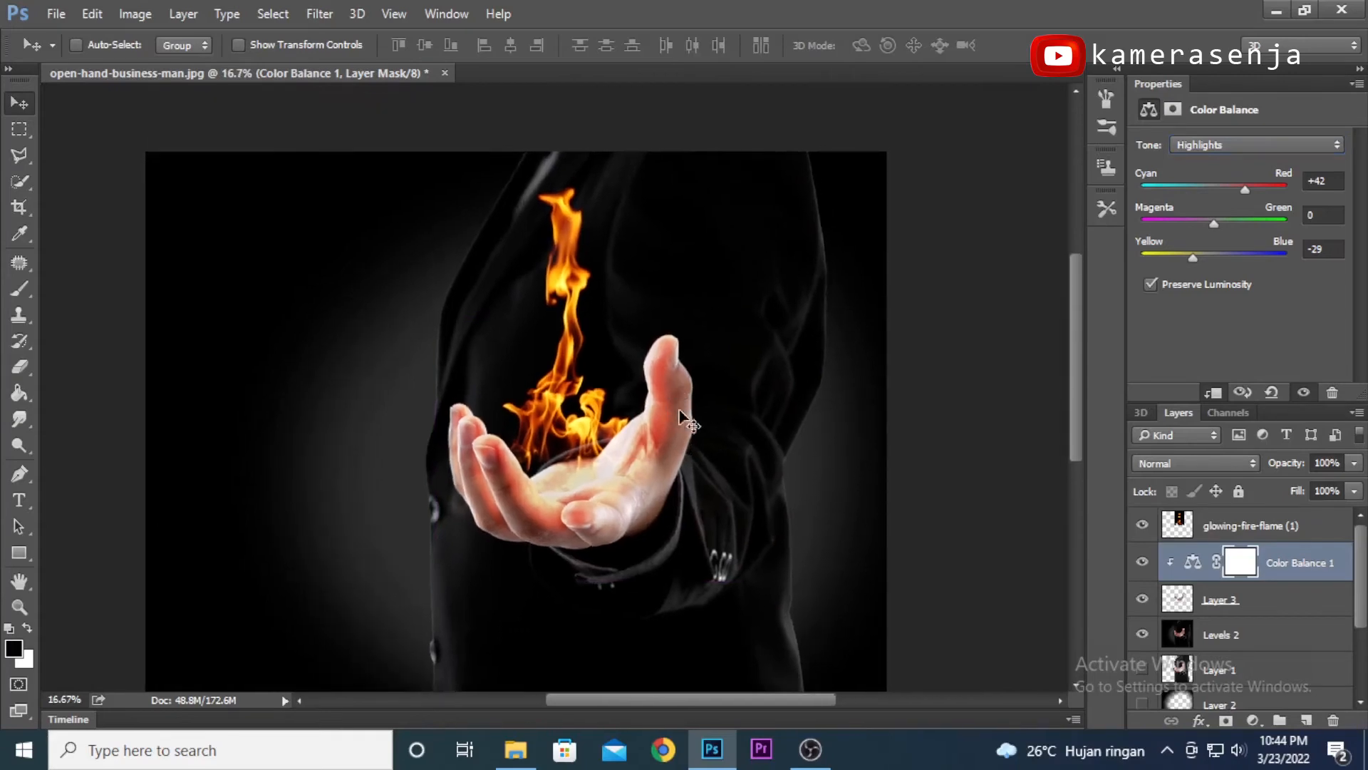
- Compare the image with and without the glowing hand layer, and make the Levels 2 layer active
{"action": "left_click", "coordinate": [1142, 600]}
{"action": "left_click", "coordinate": [1143, 601]}
{"action": "left_click", "coordinate": [1143, 600]}
{"action": "left_click", "coordinate": [1142, 600]}
{"action": "left_click", "coordinate": [1250, 641]}
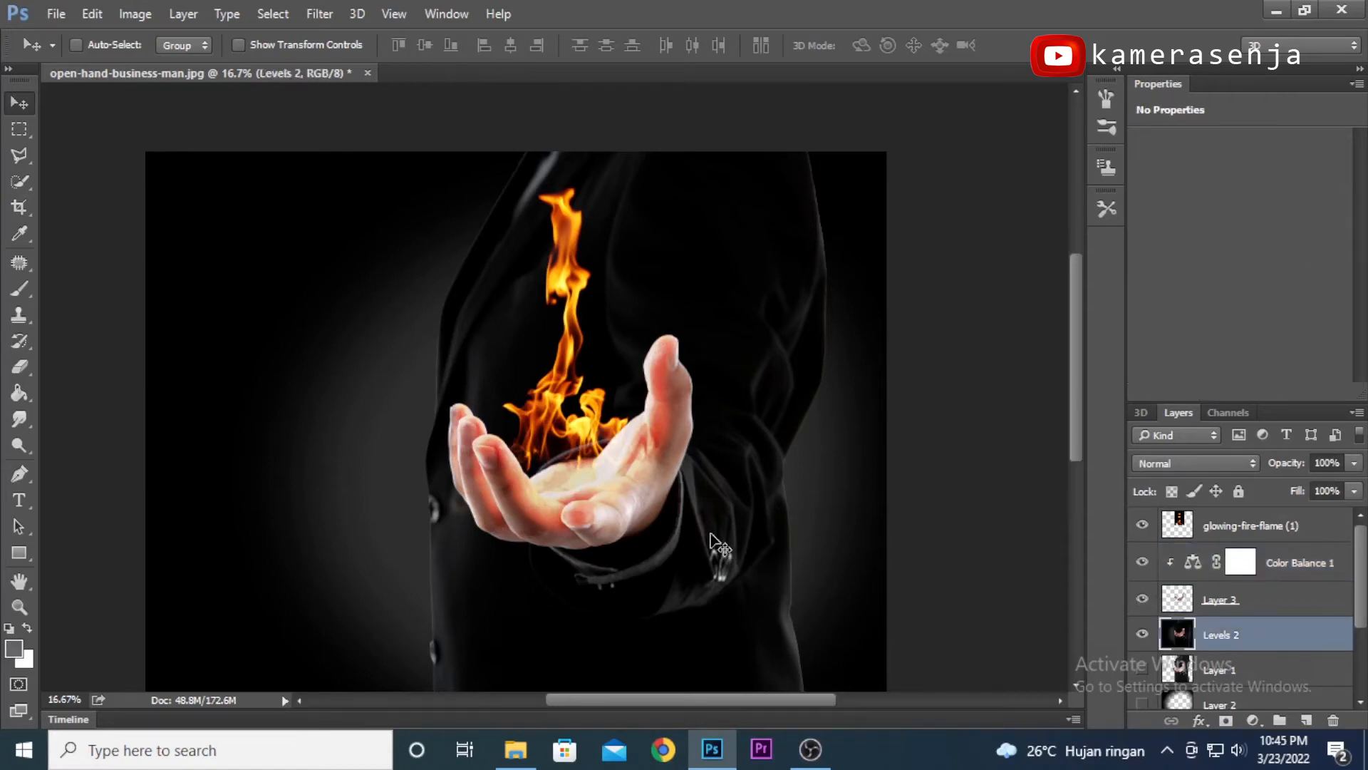
- Place the glowing-fire-flame image above the Levels 2 layer, scaled down and positioned beside the palm over the fingertips
{"action": "key", "text": "ctrl+minus"}
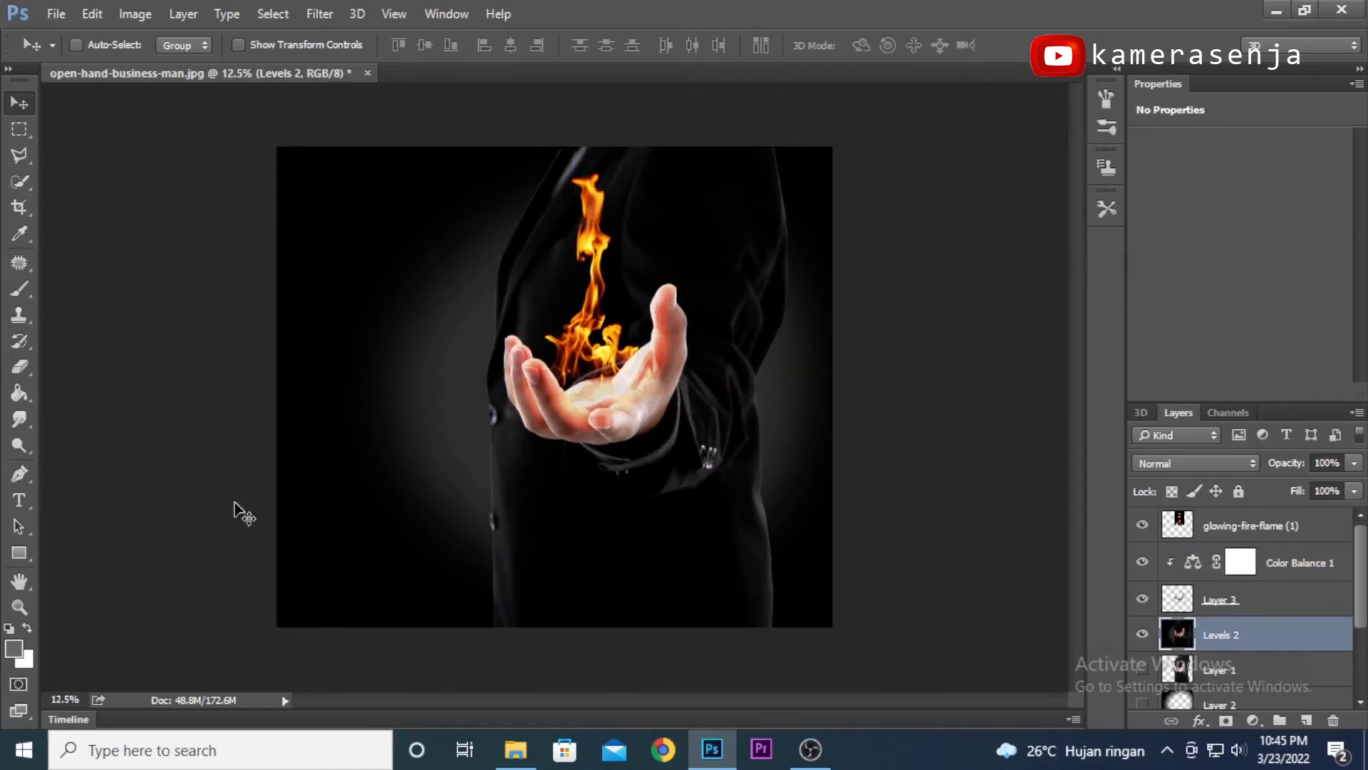
{"action": "left_click", "coordinate": [515, 749]}
{"action": "left_click", "coordinate": [470, 306]}
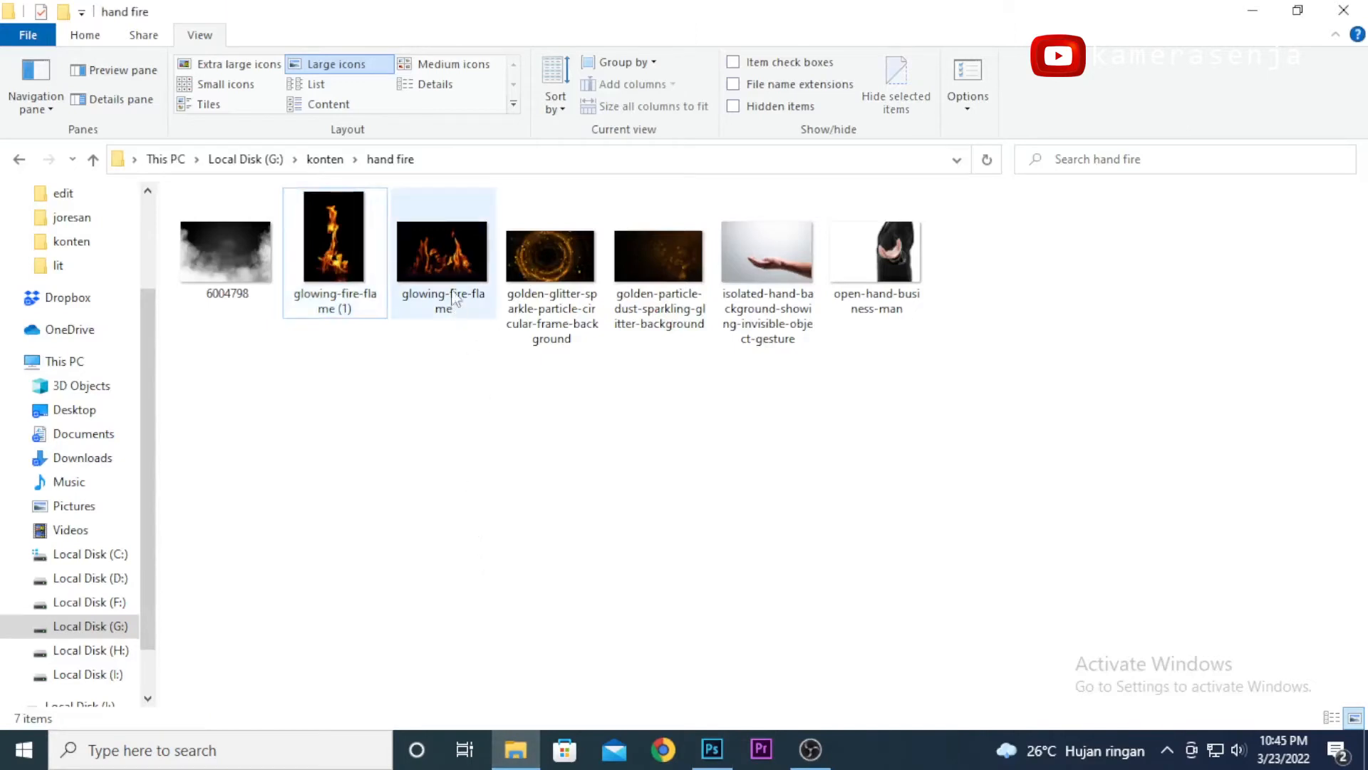
{"action": "left_click_drag", "start_coordinate": [447, 250], "coordinate": [724, 758]}
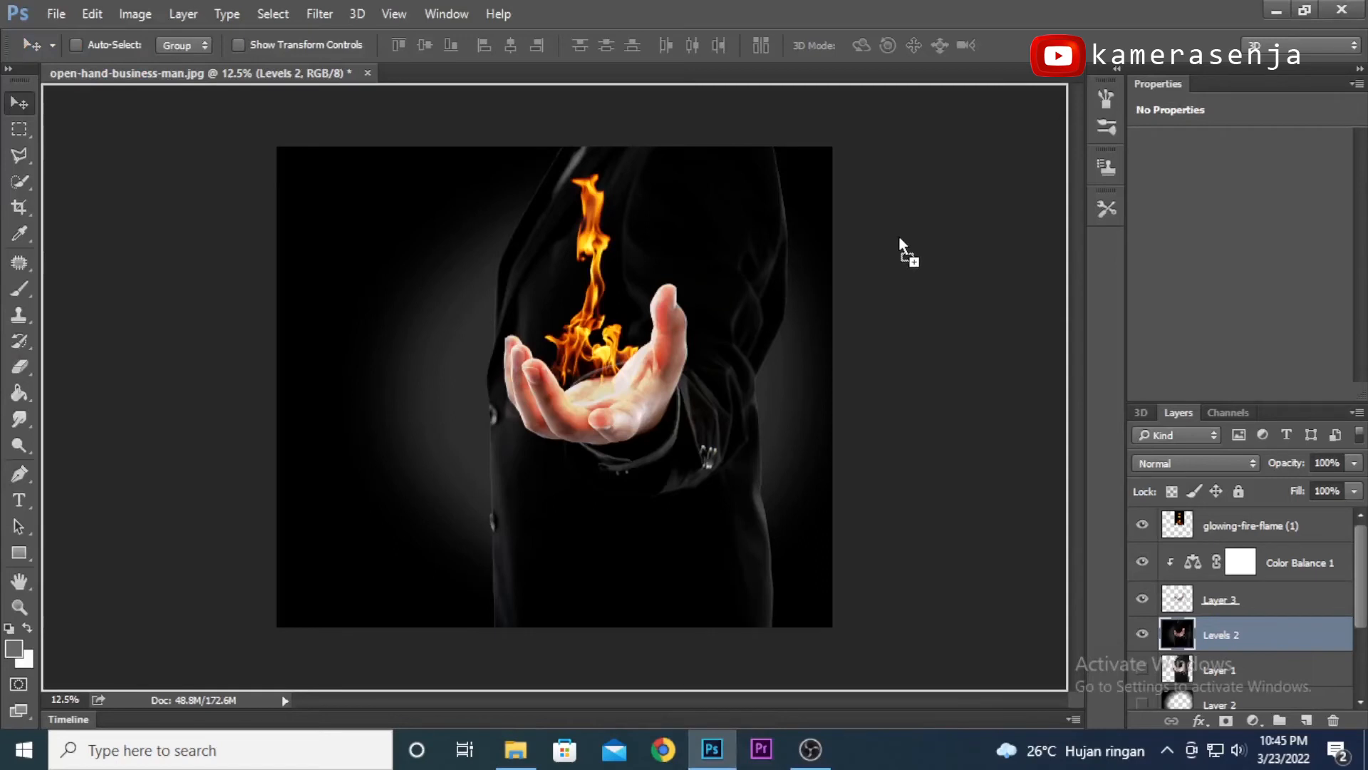
{"action": "left_click_drag", "start_coordinate": [709, 434], "coordinate": [705, 432]}
{"action": "left_click_drag", "start_coordinate": [746, 264], "coordinate": [597, 358]}
{"action": "left_click_drag", "start_coordinate": [549, 466], "coordinate": [549, 356]}
{"action": "key", "text": "Return"}
- Set the glowing-fire-flame layer's blend mode to Screen and nudge it into line with the fingers
{"action": "left_click", "coordinate": [1246, 464]}
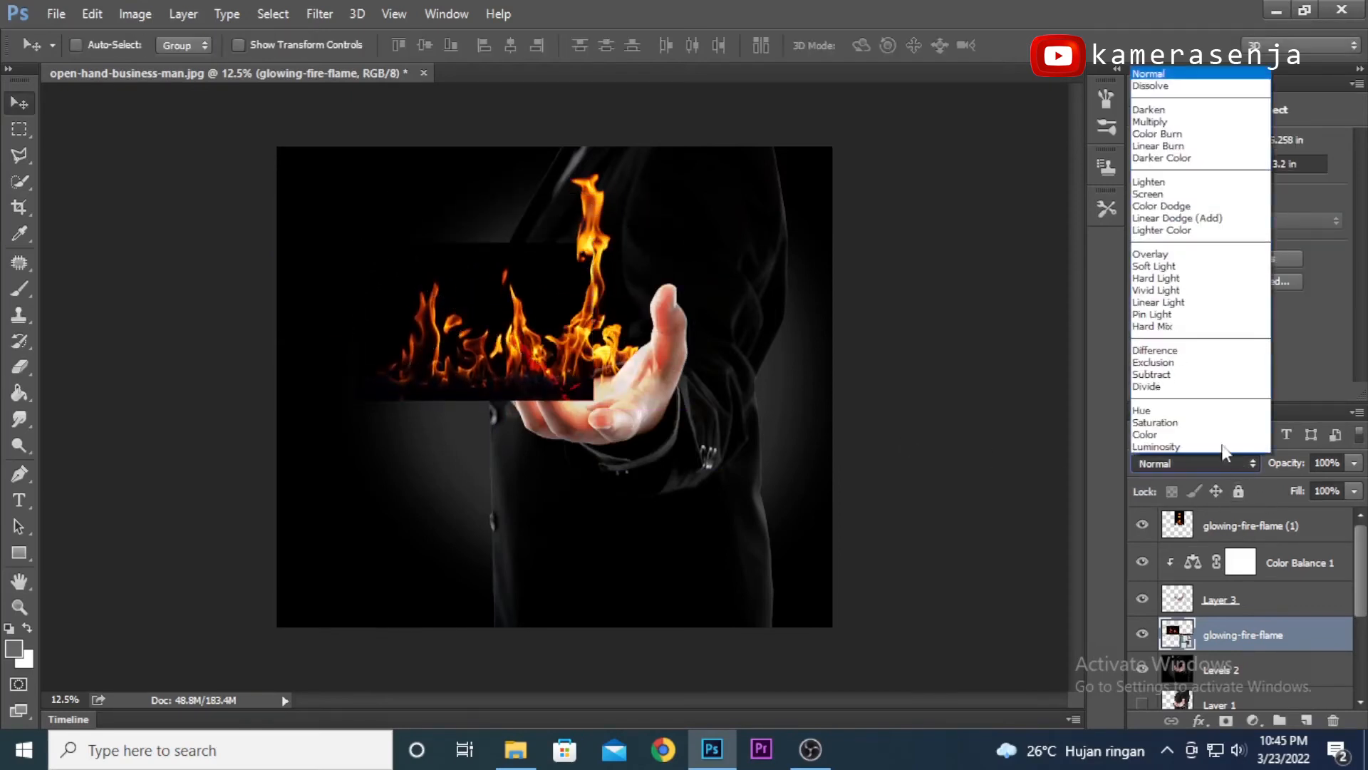
{"action": "left_click", "coordinate": [1160, 194]}
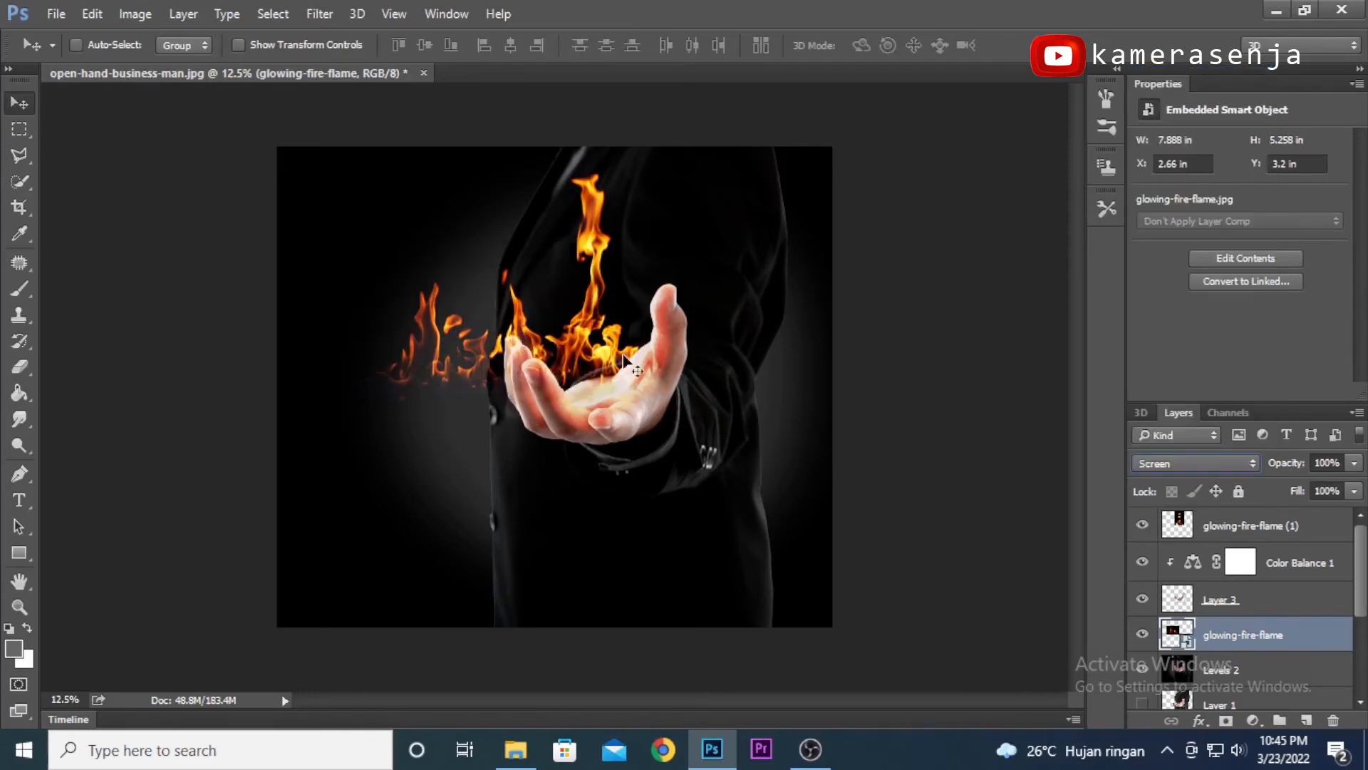
{"action": "key", "text": "ctrl+plus"}
{"action": "key", "text": "ctrl+plus"}
{"action": "key", "text": "ctrl+plus"}
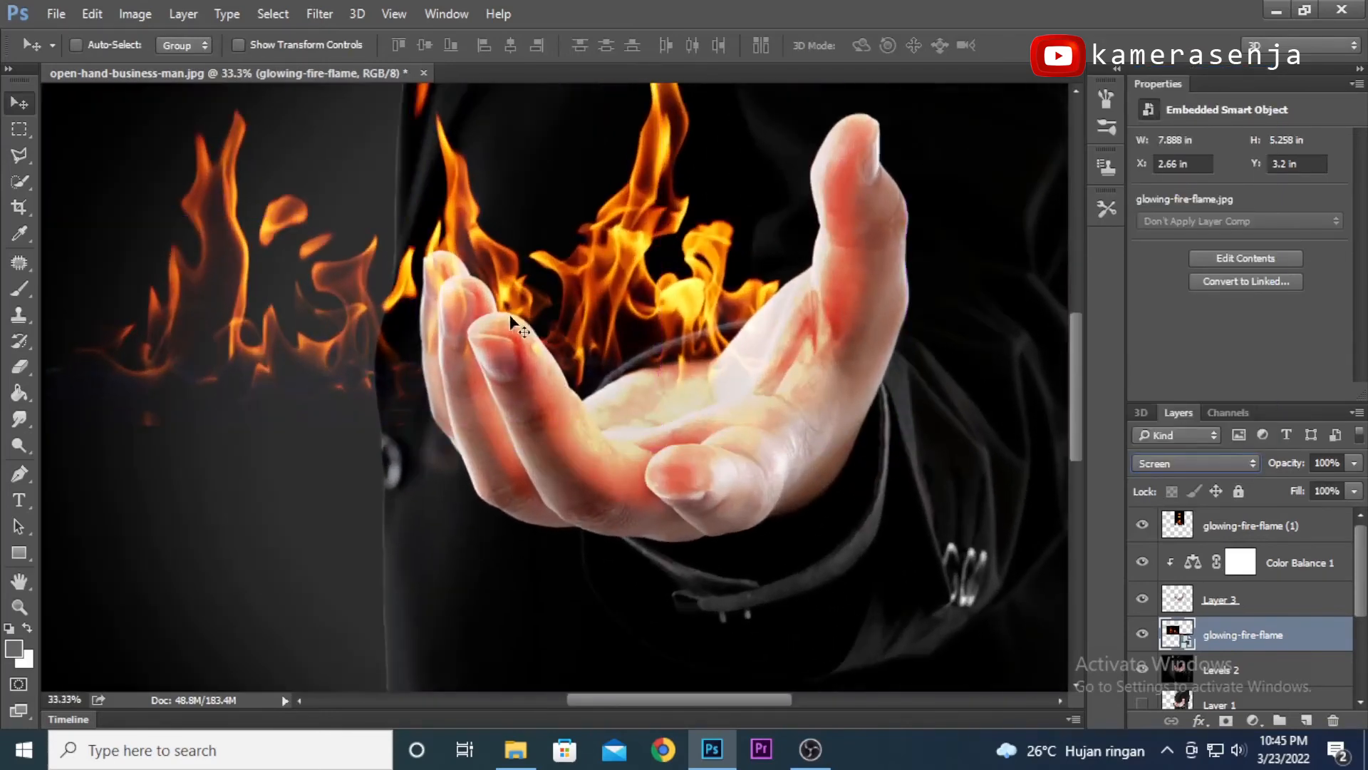
{"action": "left_click_drag", "start_coordinate": [503, 305], "coordinate": [442, 341]}
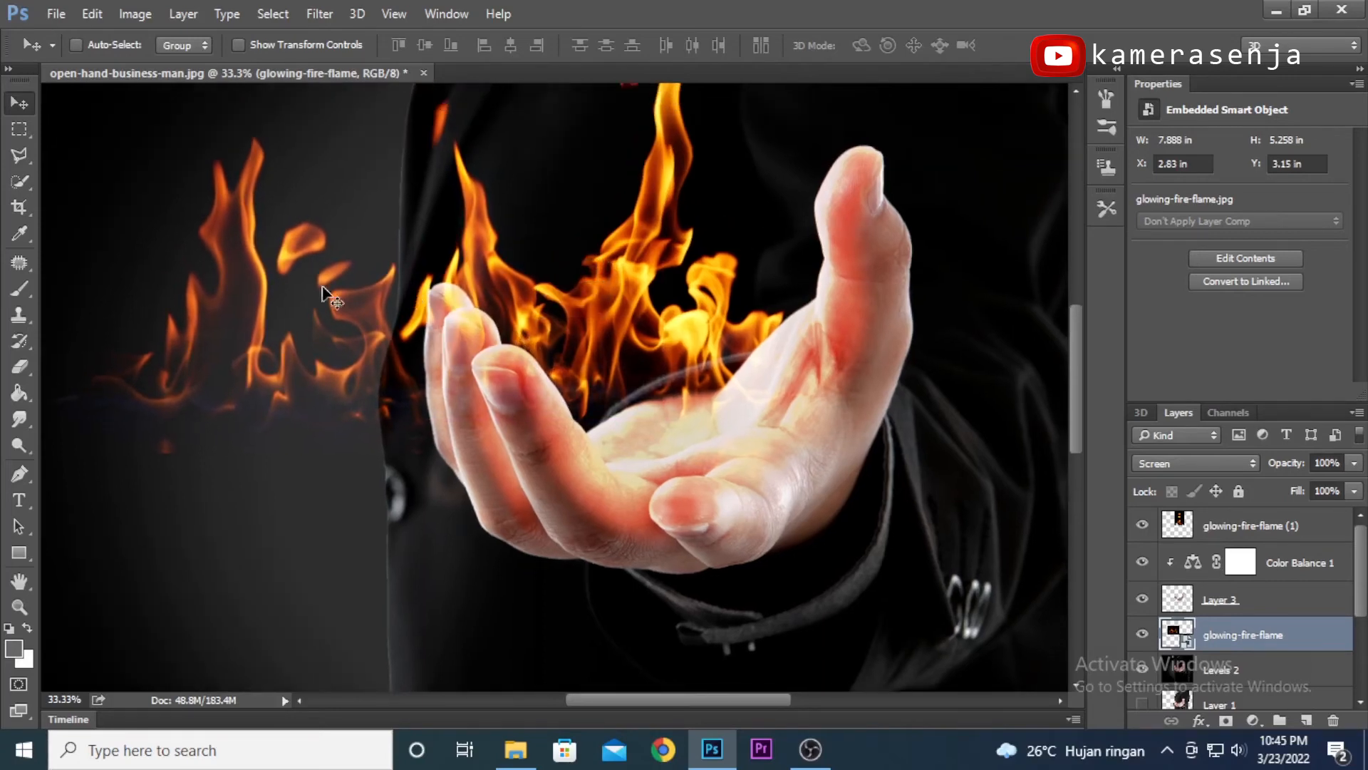
- Rasterize the glowing-fire-flame layer and erase its flames outside the hand, leaving only those beside the fingertips
{"action": "right_click", "coordinate": [1263, 636]}
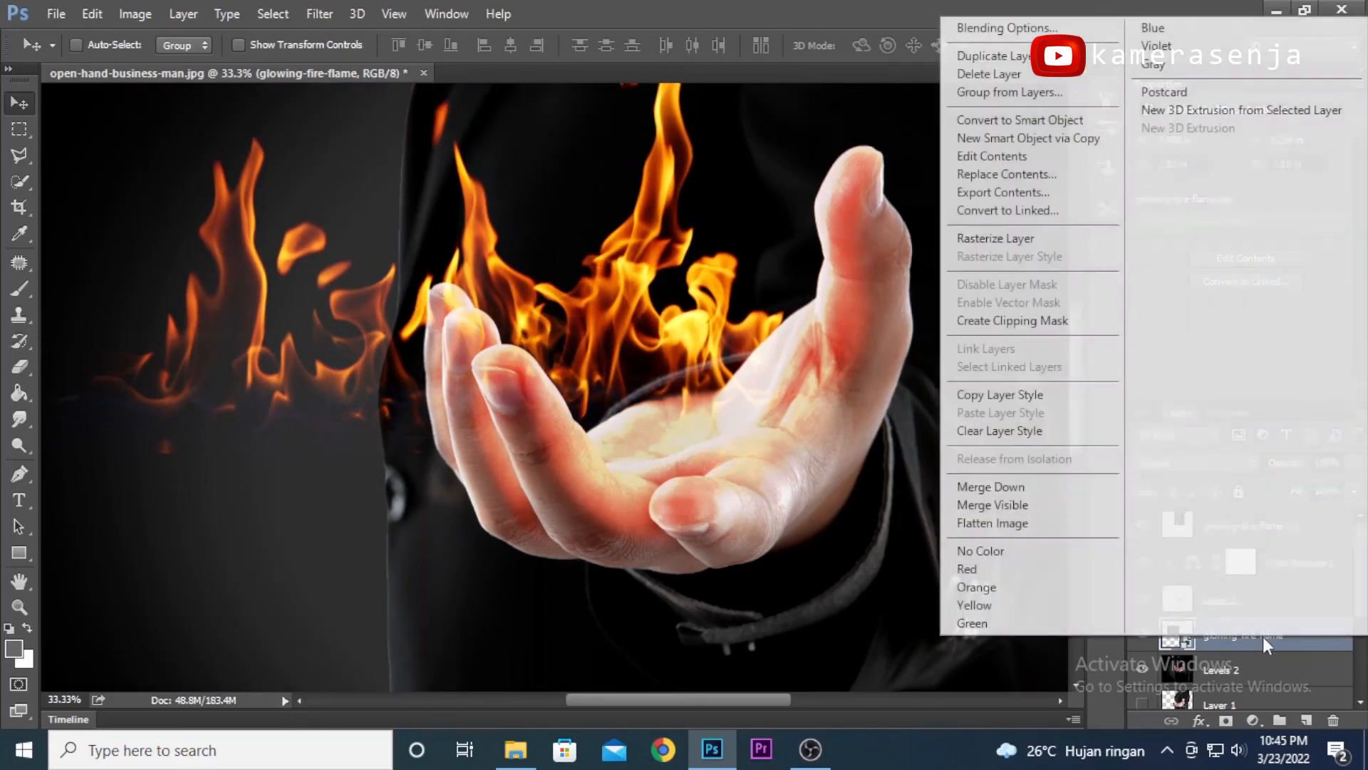
{"action": "left_click", "coordinate": [997, 236]}
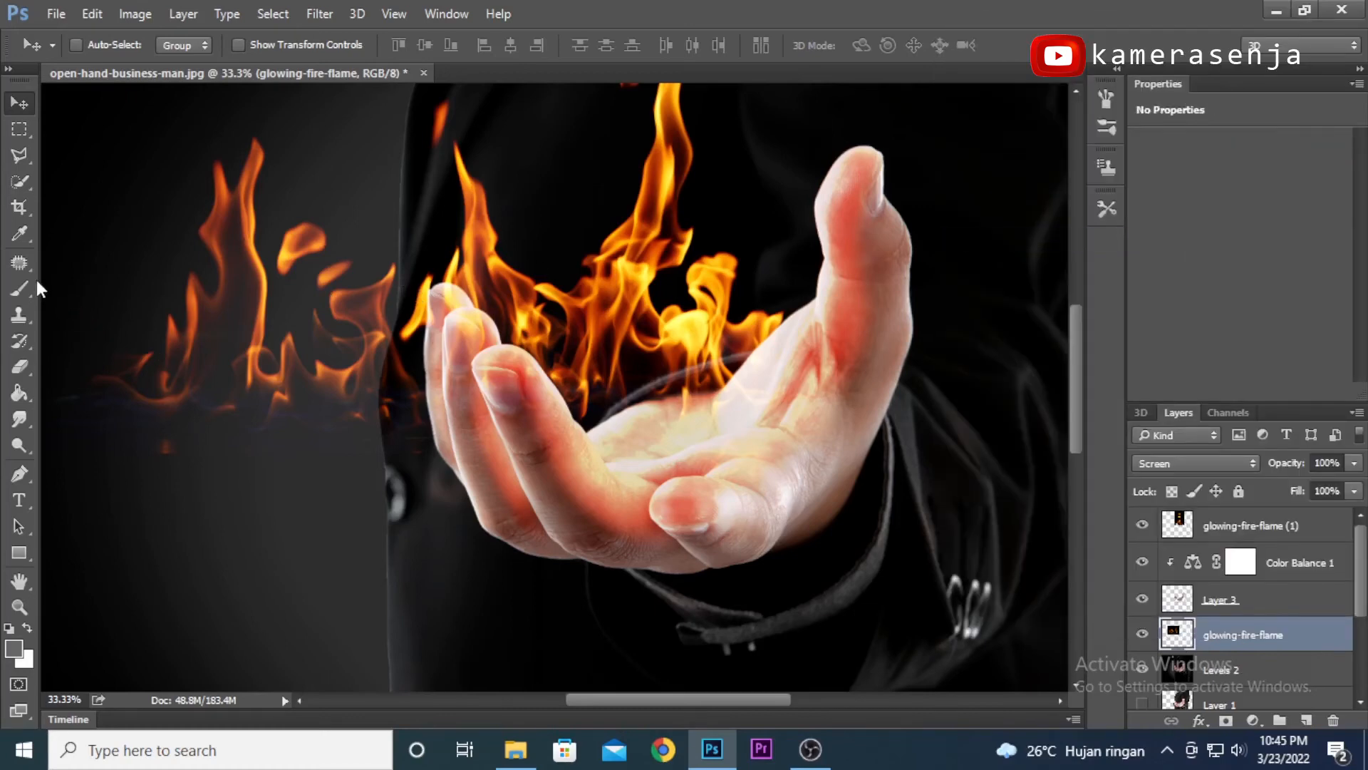
{"action": "left_click", "coordinate": [19, 367]}
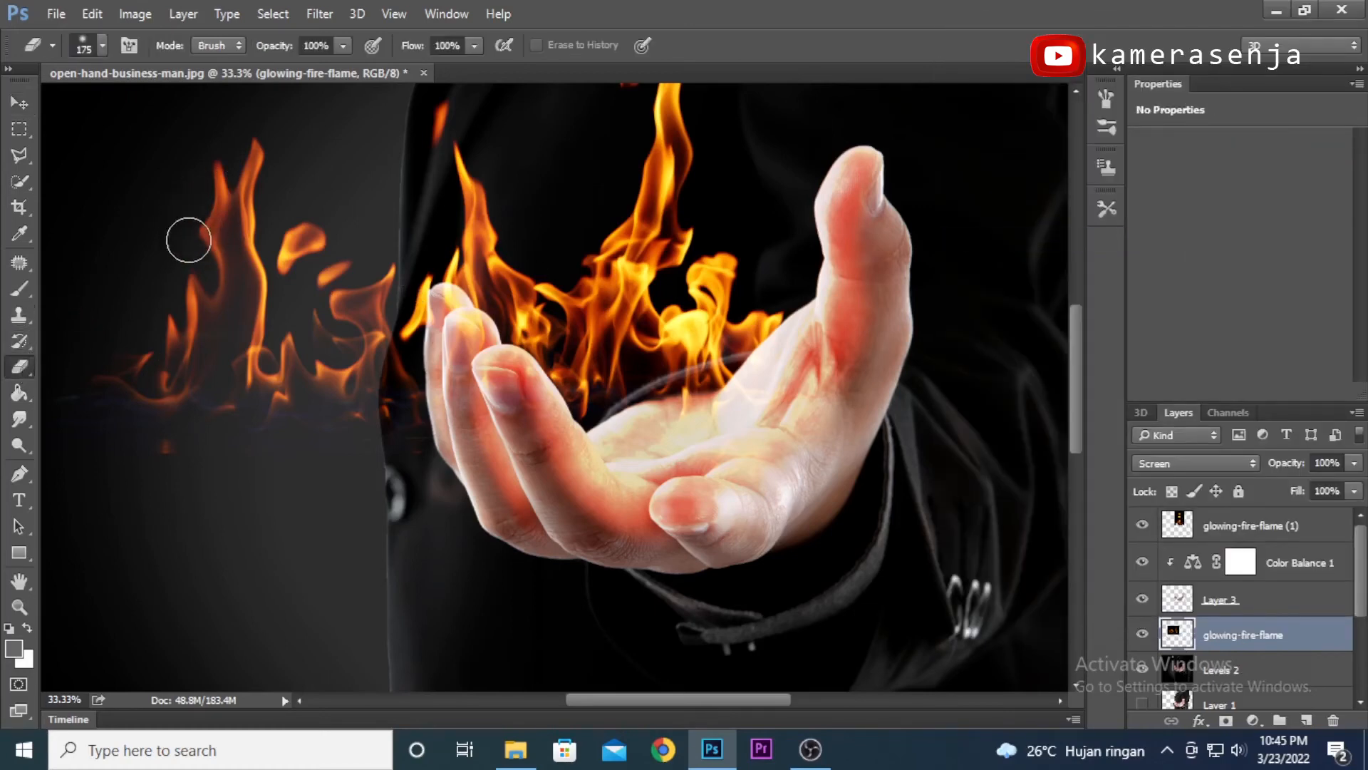
{"action": "key", "text": "bracketright"}
{"action": "key", "text": "bracketright"}
{"action": "key", "text": "bracketright"}
{"action": "key", "text": "bracketright"}
{"action": "mouse_move", "coordinate": [213, 159]}
{"action": "left_mouse_down"}
{"action": "mouse_move", "coordinate": [219, 294]}
{"action": "mouse_move", "coordinate": [148, 438]}
{"action": "mouse_move", "coordinate": [213, 155]}
{"action": "mouse_move", "coordinate": [214, 285]}
{"action": "mouse_move", "coordinate": [313, 450]}
{"action": "mouse_move", "coordinate": [216, 284]}
{"action": "mouse_move", "coordinate": [210, 329]}
{"action": "mouse_move", "coordinate": [258, 423]}
{"action": "left_mouse_up"}
{"action": "key", "text": "bracketleft"}
{"action": "key", "text": "bracketleft"}
{"action": "key", "text": "bracketleft"}
{"action": "key", "text": "bracketleft"}
{"action": "key", "text": "bracketleft"}
{"action": "key", "text": "bracketleft"}
{"action": "left_click_drag", "start_coordinate": [254, 290], "coordinate": [306, 249]}
{"action": "mouse_move", "coordinate": [358, 457]}
{"action": "left_mouse_down"}
{"action": "mouse_move", "coordinate": [367, 342]}
{"action": "mouse_move", "coordinate": [366, 358]}
{"action": "mouse_move", "coordinate": [324, 281]}
{"action": "mouse_move", "coordinate": [316, 327]}
{"action": "mouse_move", "coordinate": [366, 428]}
{"action": "mouse_move", "coordinate": [412, 458]}
{"action": "mouse_move", "coordinate": [366, 330]}
{"action": "mouse_move", "coordinate": [417, 451]}
{"action": "left_mouse_up"}
{"action": "scroll", "coordinate": [412, 447], "scroll_direction": "up", "scroll_amount": 3}
- Move the remaining side flame slightly up and outward so it rises from the fingertips
{"action": "left_click", "coordinate": [28, 104]}
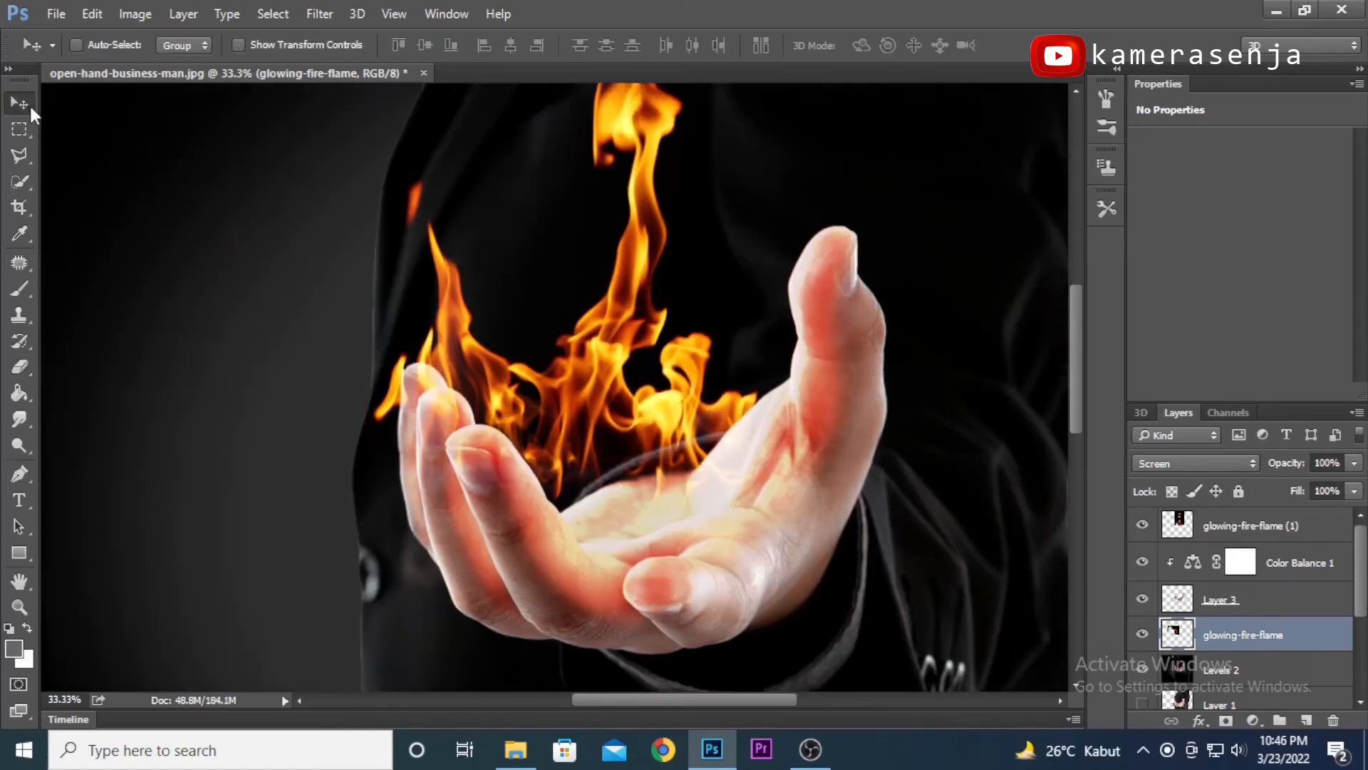
{"action": "mouse_move", "coordinate": [419, 305]}
{"action": "left_mouse_down"}
{"action": "mouse_move", "coordinate": [442, 279]}
{"action": "mouse_move", "coordinate": [441, 313]}
{"action": "mouse_move", "coordinate": [392, 294]}
{"action": "mouse_move", "coordinate": [446, 284]}
{"action": "mouse_move", "coordinate": [406, 284]}
{"action": "left_mouse_up"}
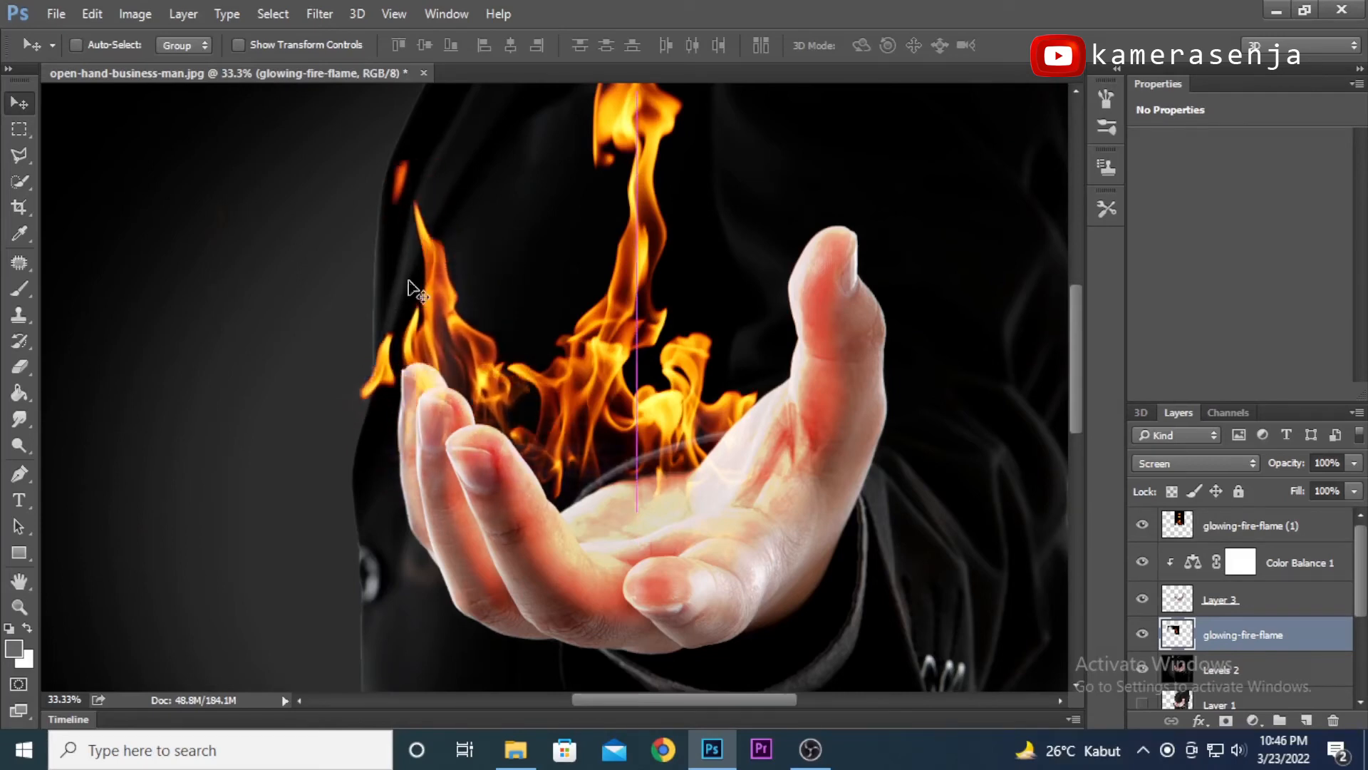
{"action": "left_click_drag", "start_coordinate": [480, 437], "coordinate": [444, 391]}
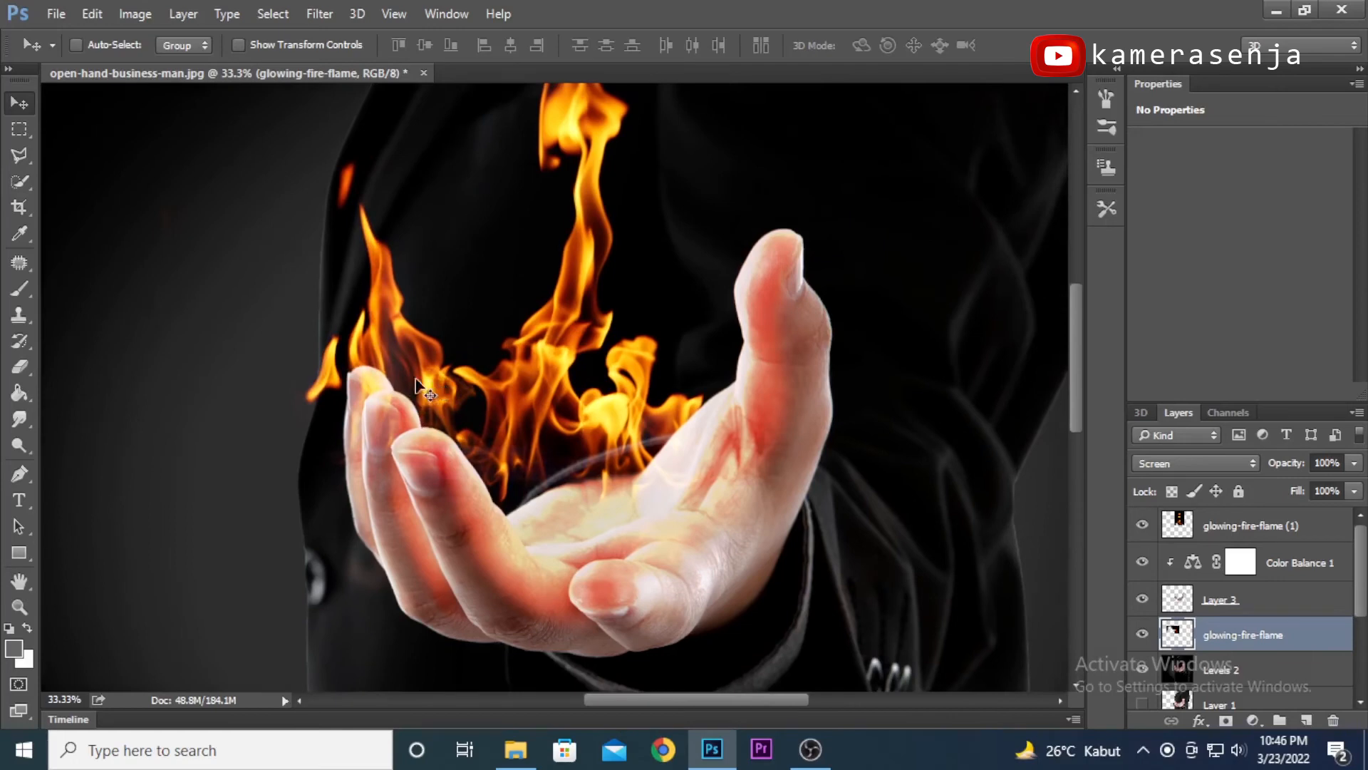
{"action": "scroll", "coordinate": [812, 449], "scroll_direction": "down", "scroll_amount": 2}
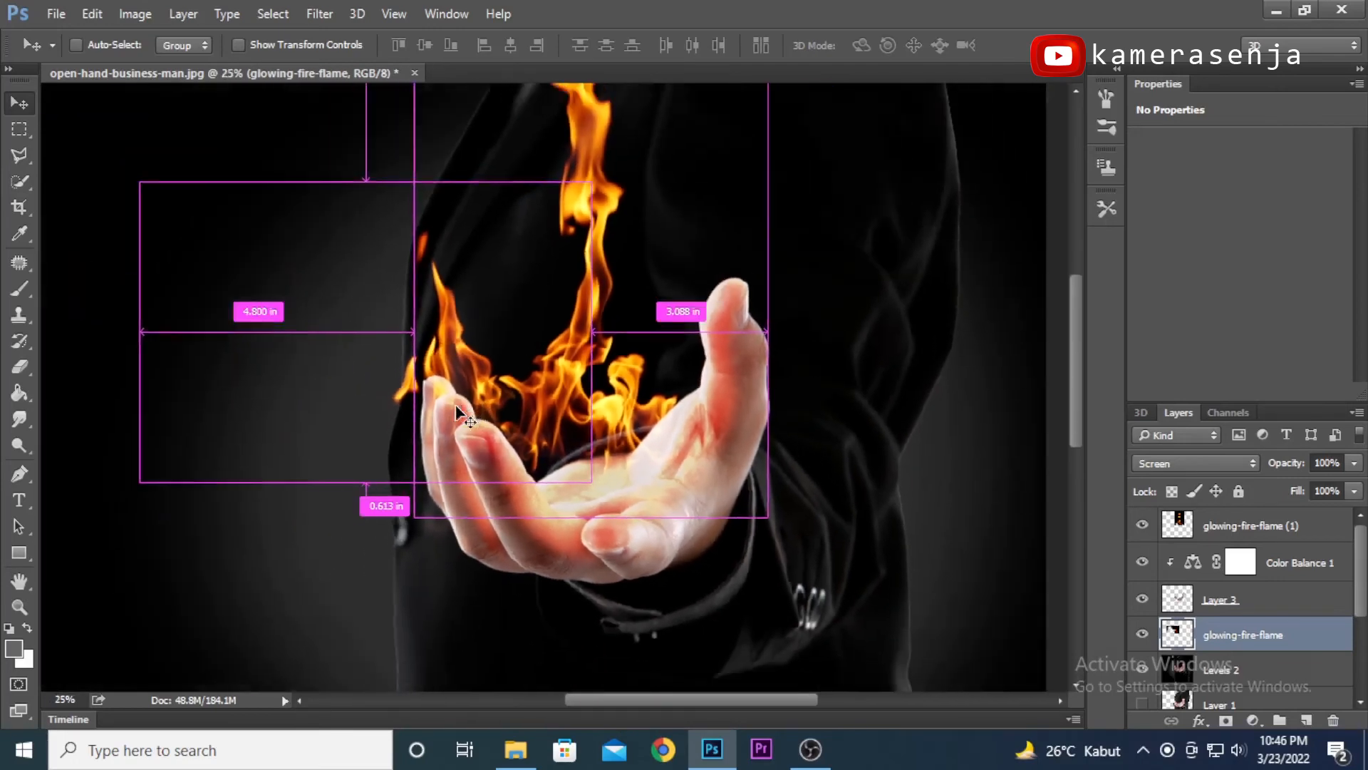
{"action": "left_click_drag", "start_coordinate": [800, 439], "coordinate": [734, 453]}
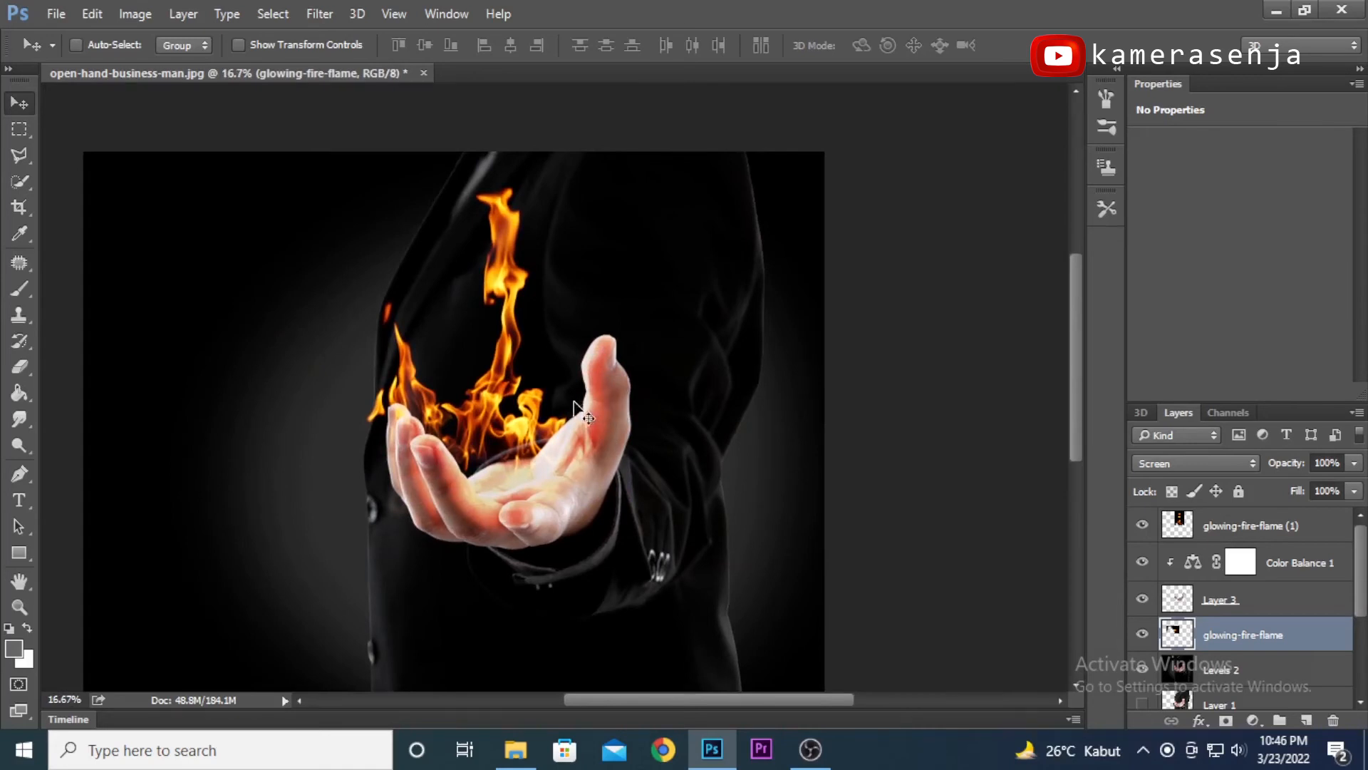
- Place the golden-particle-dust-sparkling-glitter-background image above the glowing-fire-flame layer, scaled to slightly less than the canvas width
{"action": "left_click", "coordinate": [533, 742]}
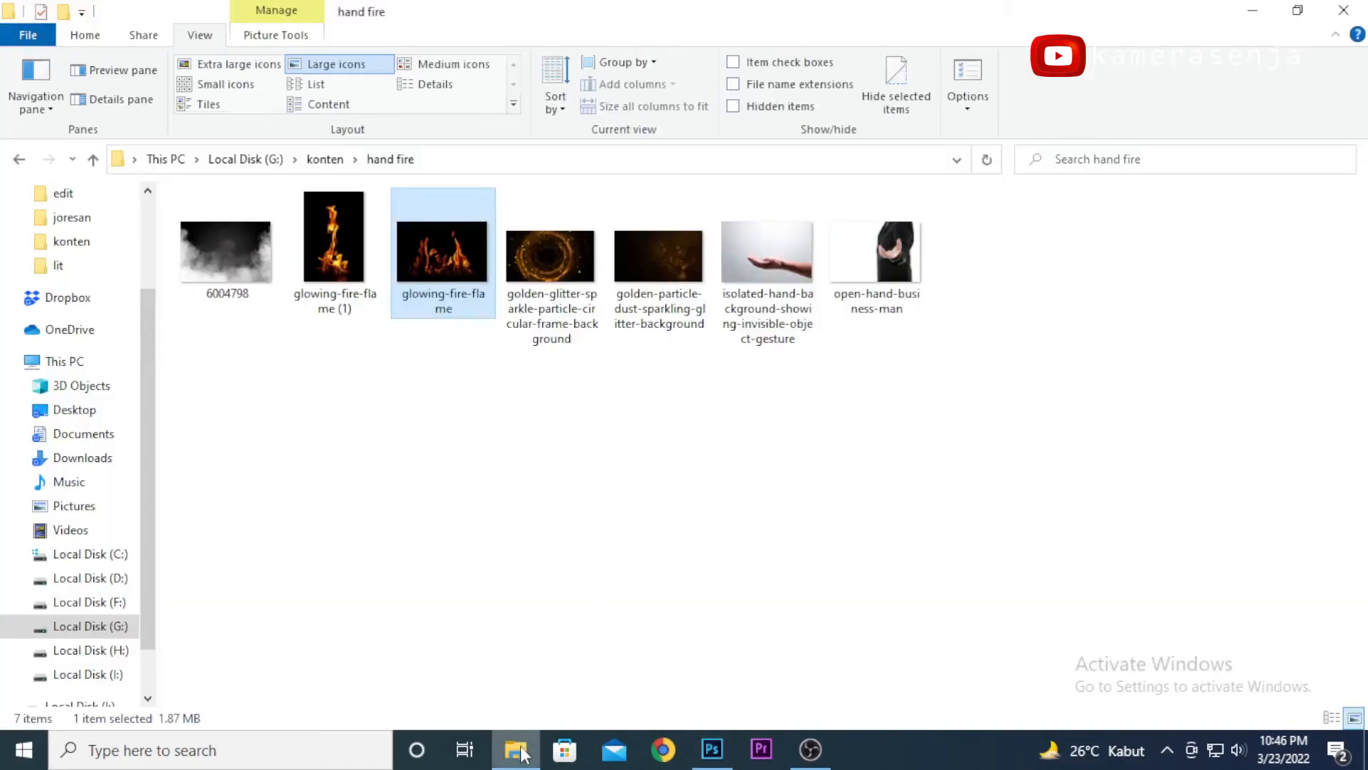
{"action": "left_click", "coordinate": [676, 276]}
{"action": "left_click_drag", "start_coordinate": [672, 267], "coordinate": [605, 382]}
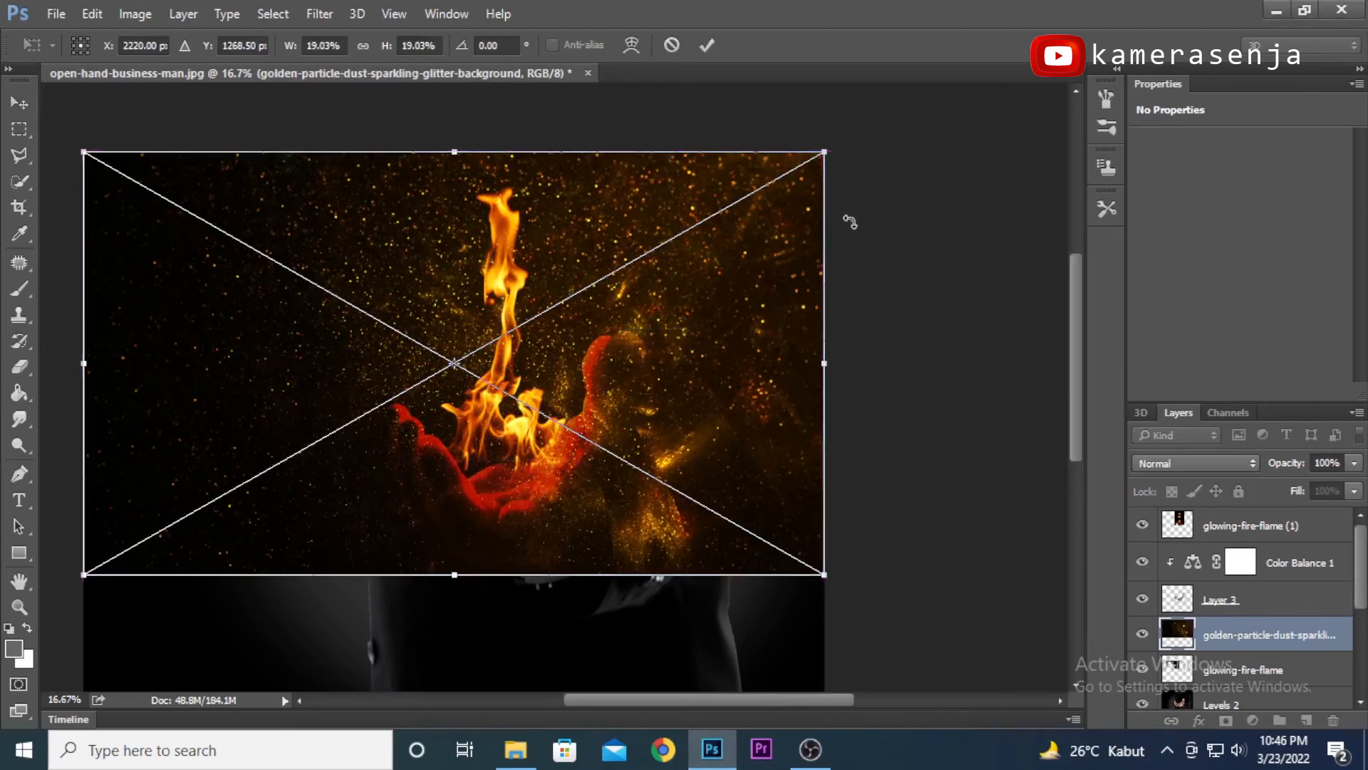
{"action": "left_click_drag", "start_coordinate": [824, 155], "coordinate": [784, 176]}
{"action": "key", "text": "shift+alt+s"}
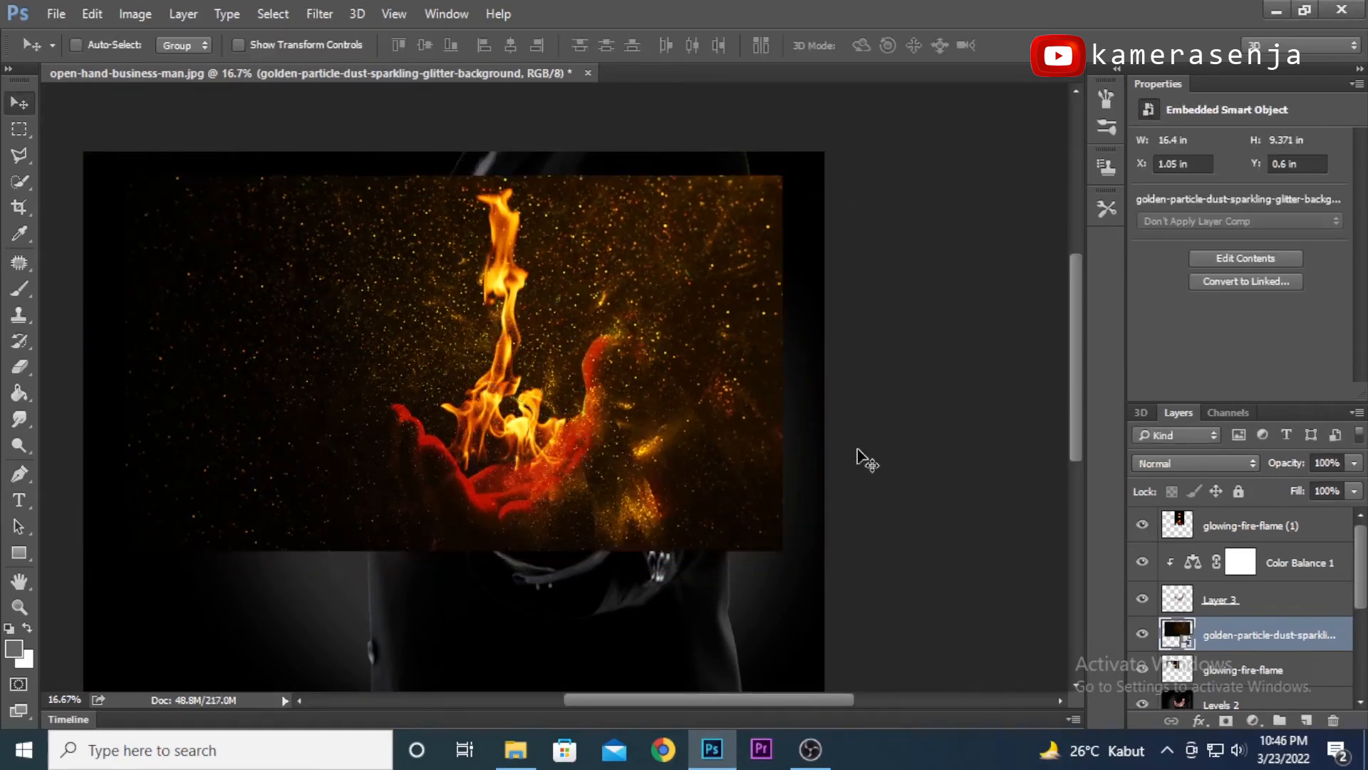
- Rasterize the golden particle layer, set its blend mode to Screen, and shift it up to the canvas's upper edge
{"action": "right_click", "coordinate": [1265, 638]}
{"action": "left_click", "coordinate": [1001, 234]}
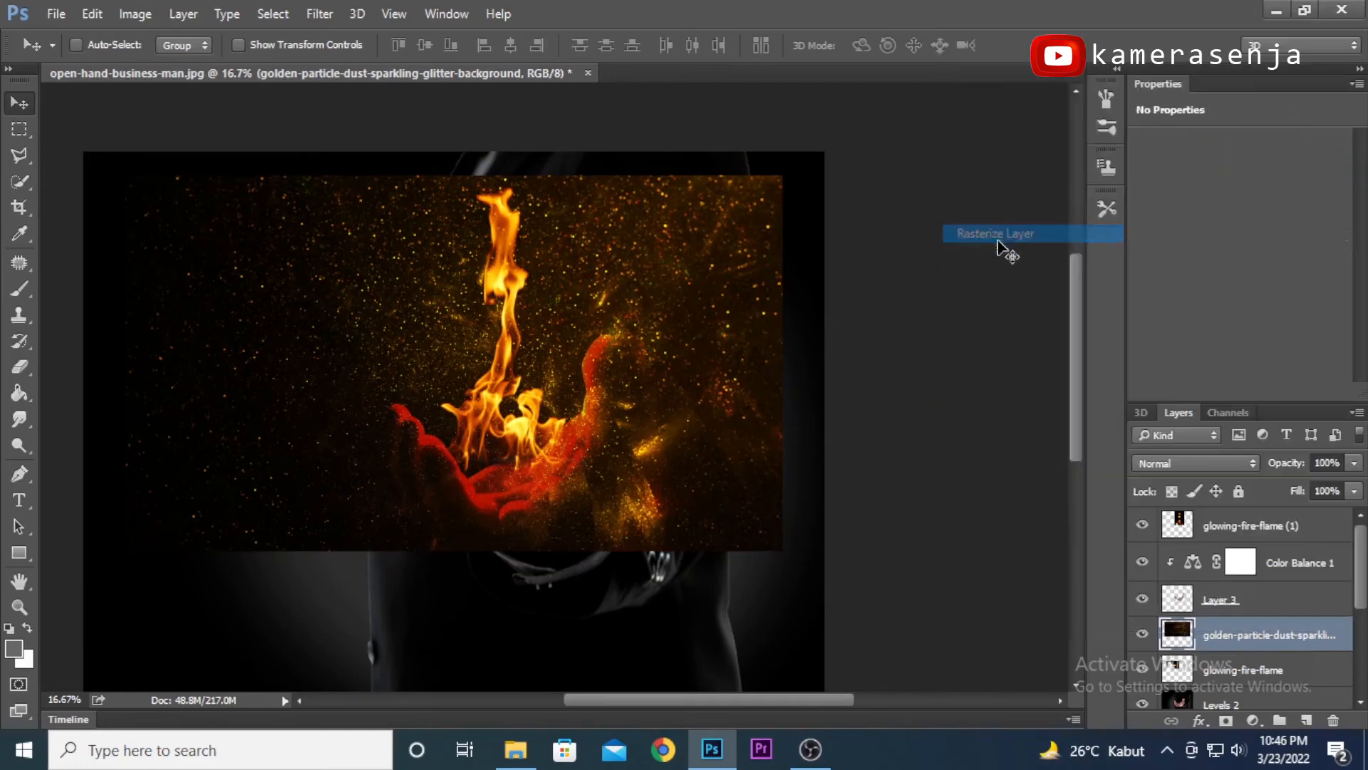
{"action": "left_click", "coordinate": [1253, 459]}
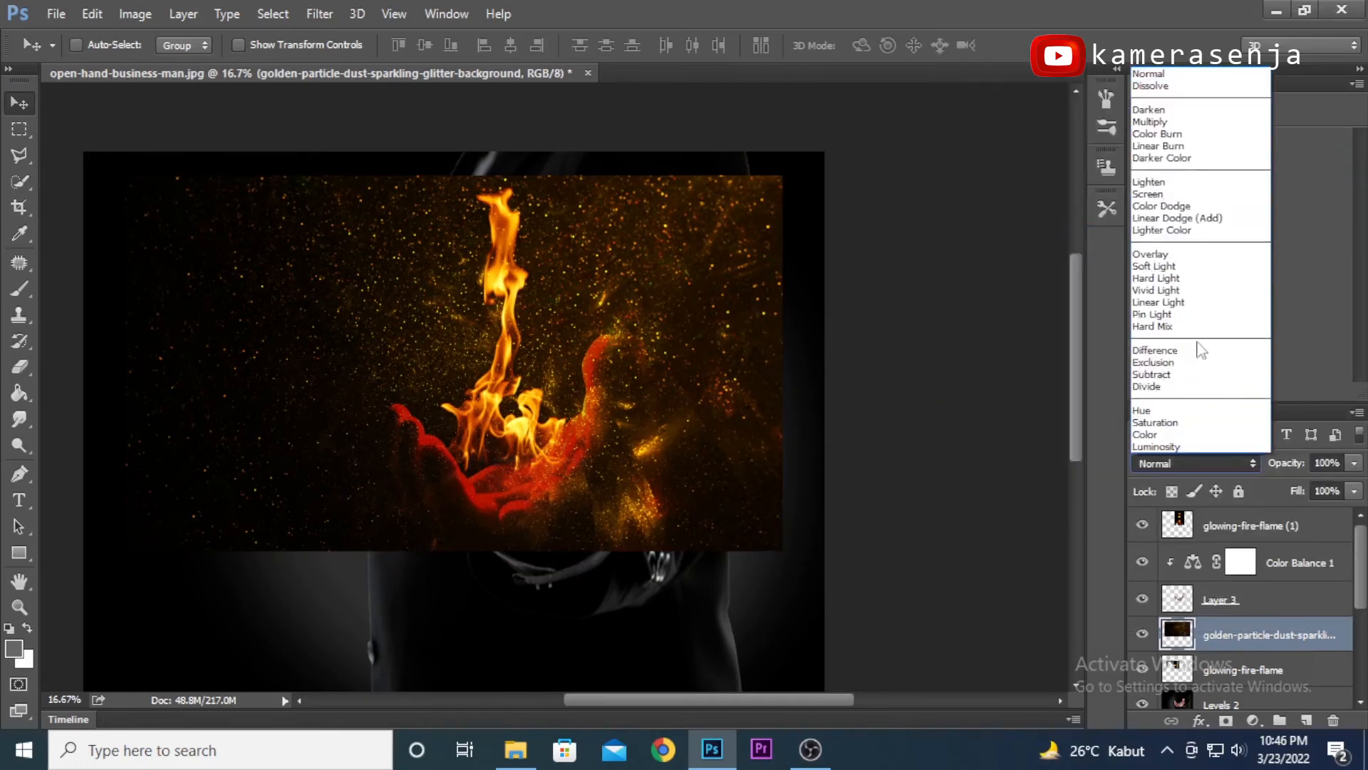
{"action": "left_click", "coordinate": [1169, 188]}
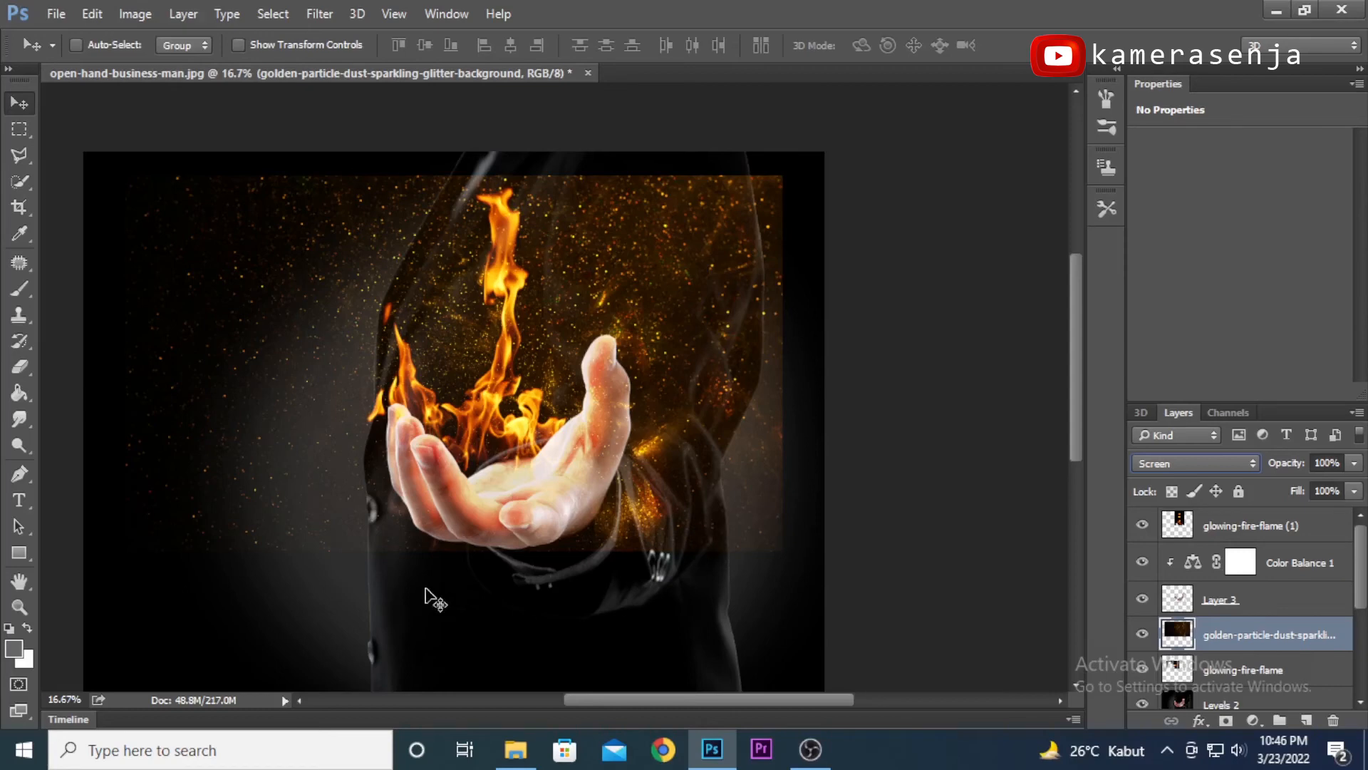
{"action": "left_click_drag", "start_coordinate": [441, 220], "coordinate": [447, 195]}
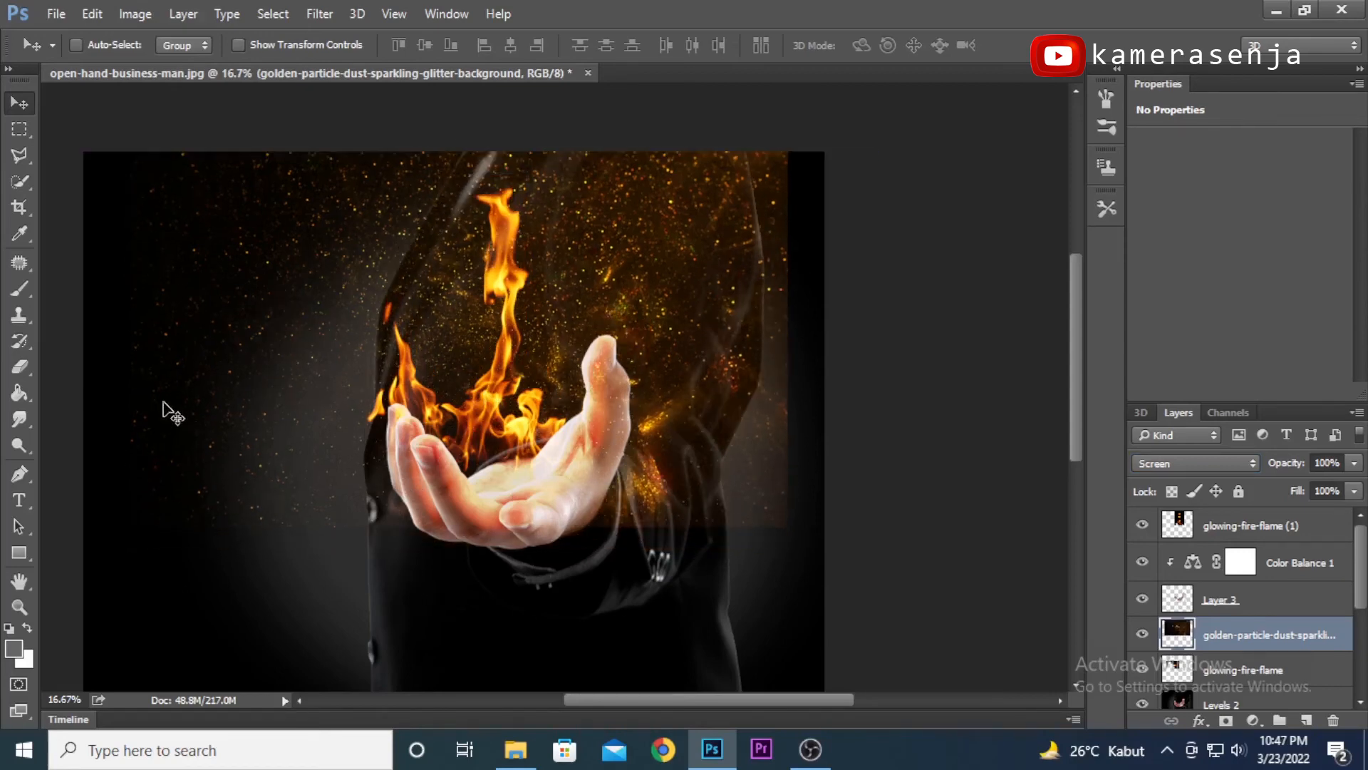
- Erase the outer areas of the golden particle layer with an 800-size eraser, keeping sparks only around the flames
{"action": "key", "text": "e"}
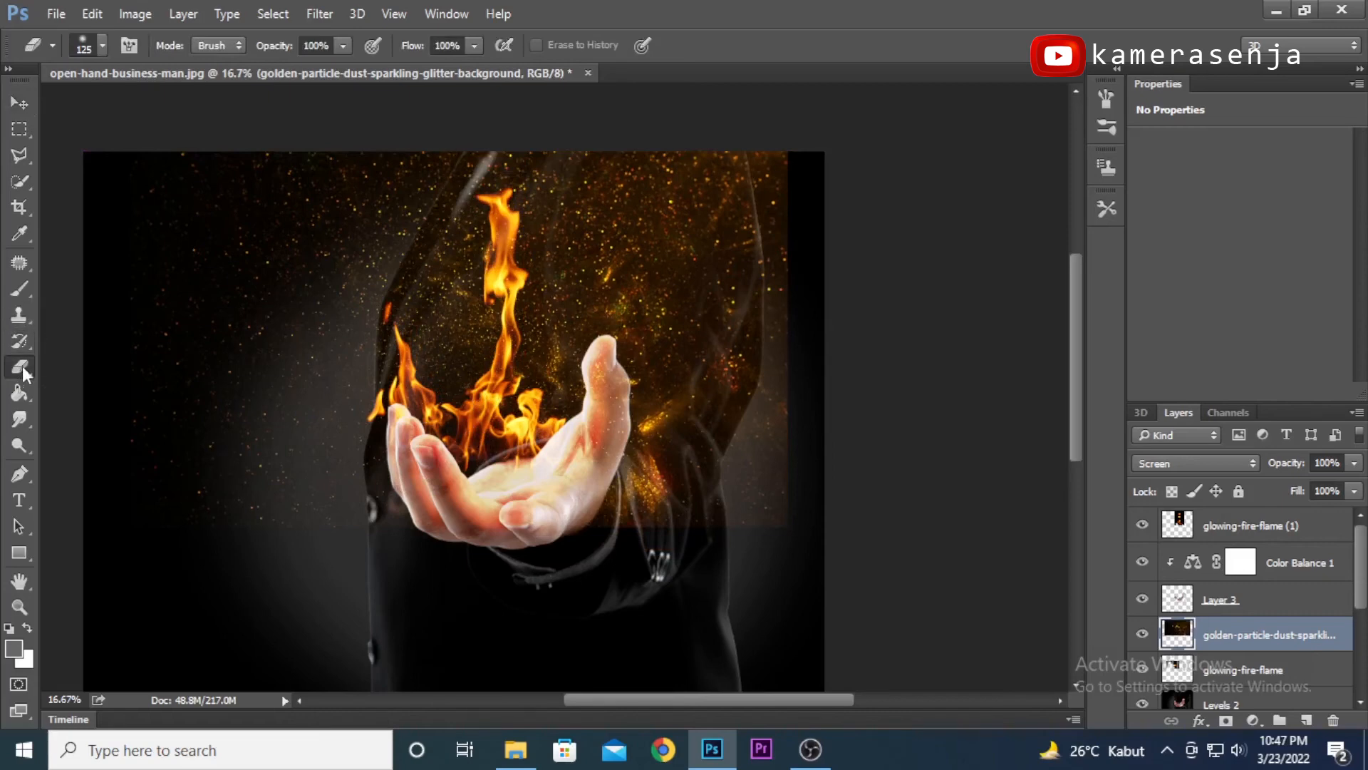
{"action": "key", "text": "bracketright"}
{"action": "key", "text": "bracketright"}
{"action": "key", "text": "bracketright"}
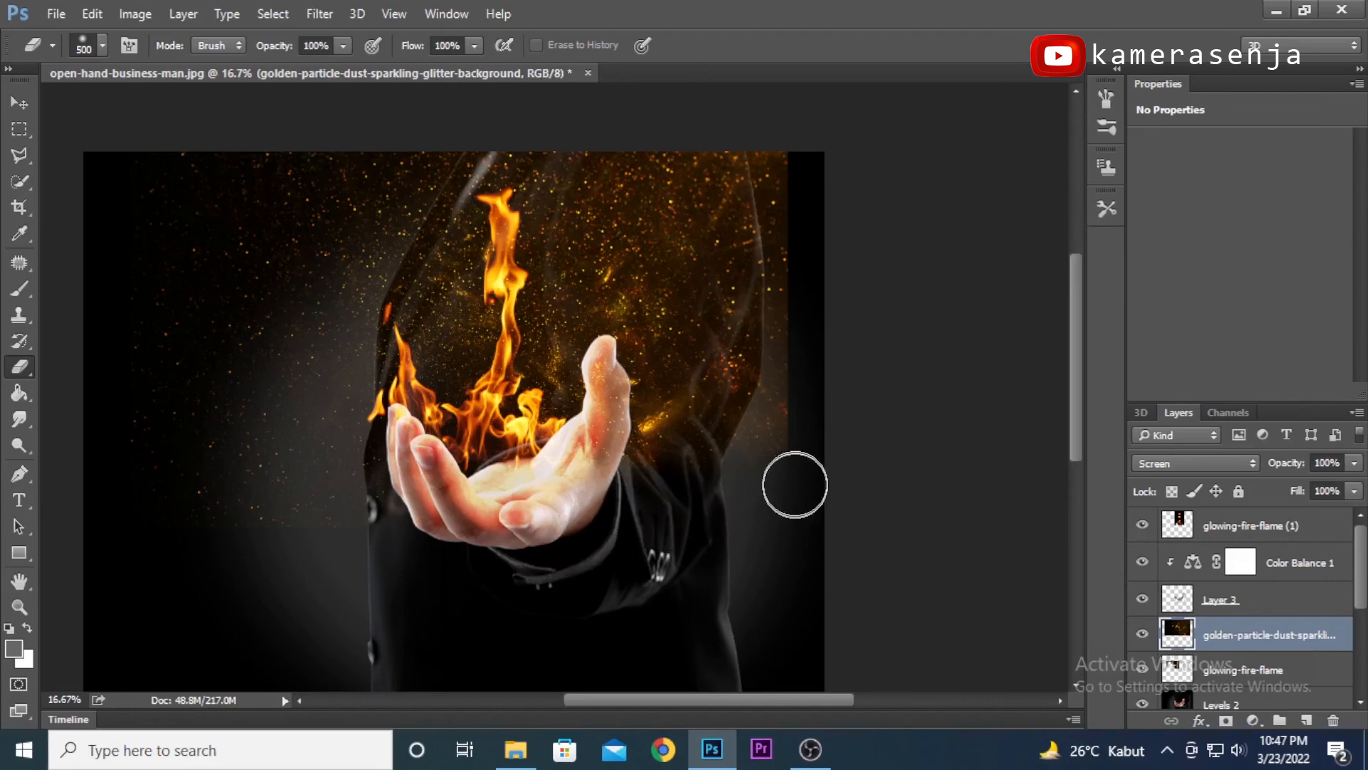
{"action": "key", "text": "bracketright"}
{"action": "key", "text": "bracketright"}
{"action": "key", "text": "bracketright"}
{"action": "mouse_move", "coordinate": [784, 345]}
{"action": "left_mouse_down"}
{"action": "mouse_move", "coordinate": [199, 403]}
{"action": "mouse_move", "coordinate": [306, 510]}
{"action": "mouse_move", "coordinate": [184, 489]}
{"action": "mouse_move", "coordinate": [711, 528]}
{"action": "left_mouse_up"}
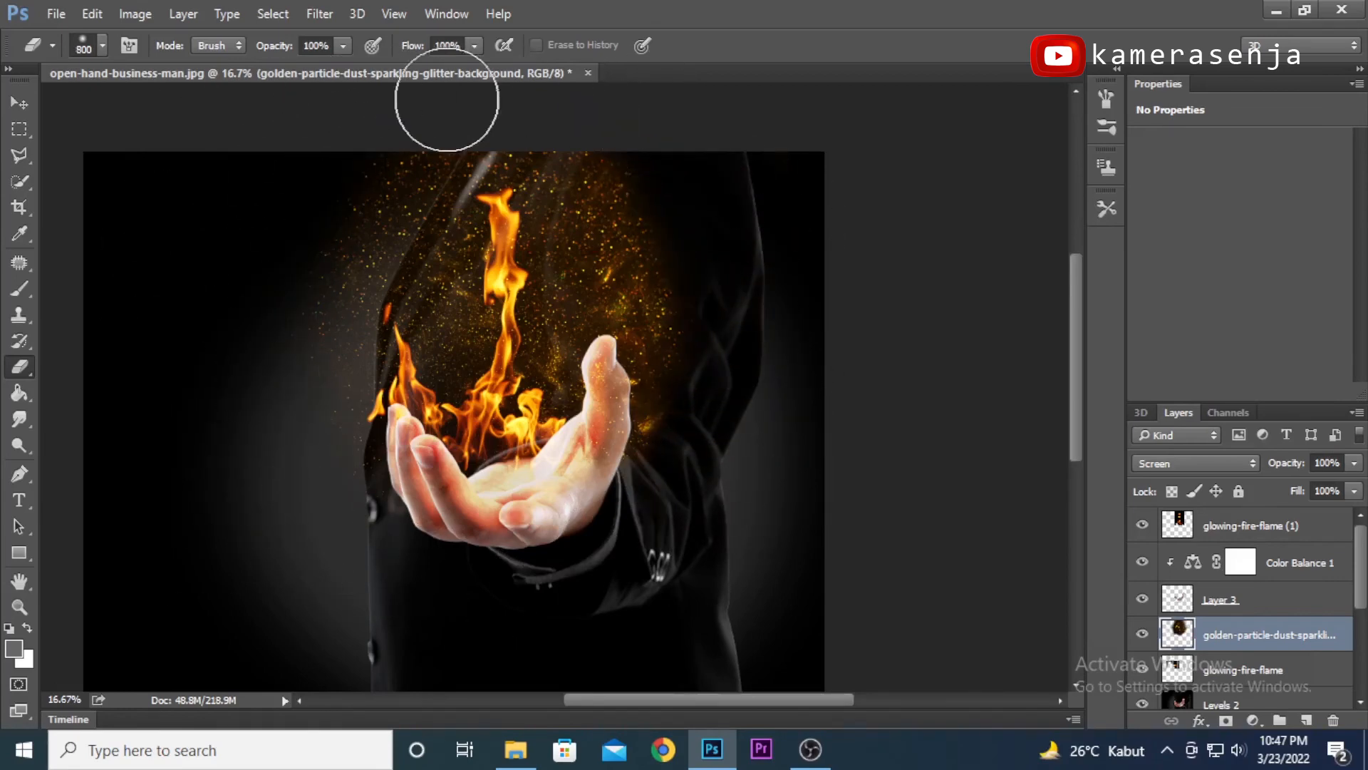
{"action": "left_click_drag", "start_coordinate": [705, 352], "coordinate": [673, 271]}
- Lower the golden particle layer's opacity to 52% and return to the Move tool
{"action": "left_click_drag", "start_coordinate": [1354, 462], "coordinate": [1306, 485]}
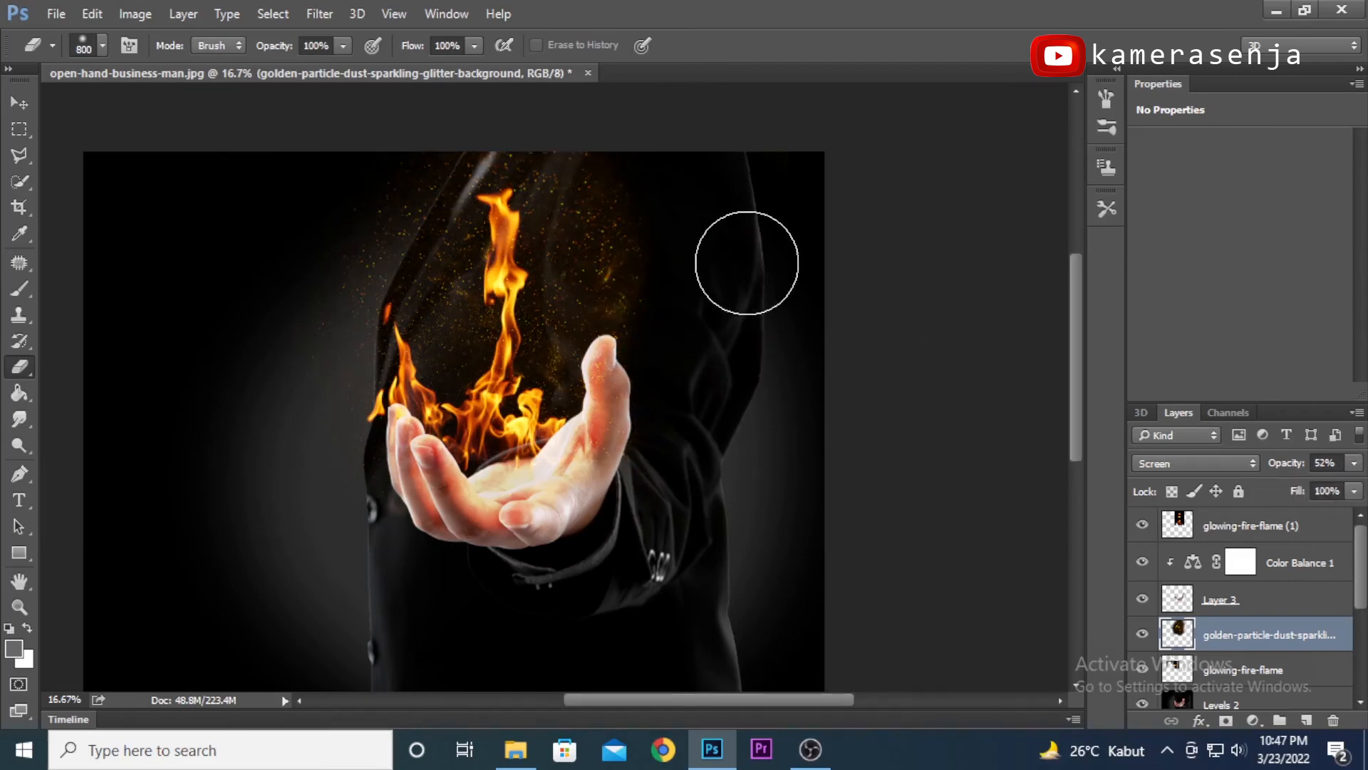
{"action": "key", "text": "ctrl+plus"}
{"action": "key", "text": "ctrl+minus"}
{"action": "key", "text": "ctrl+minus"}
{"action": "key", "text": "ctrl+plus"}
{"action": "key", "text": "ctrl+plus"}
{"action": "key", "text": "ctrl+minus"}
{"action": "scroll", "coordinate": [741, 364], "scroll_direction": "up", "scroll_amount": 2}
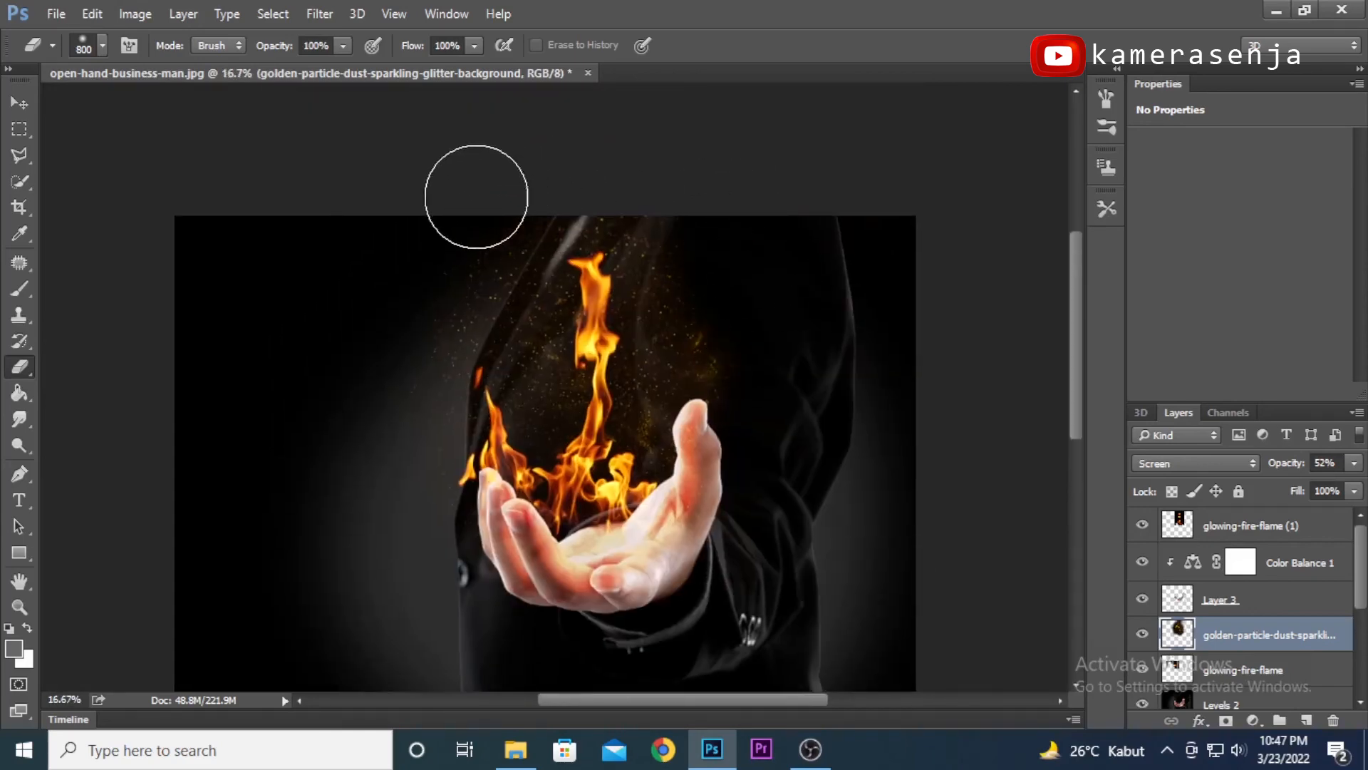
{"action": "left_click", "coordinate": [19, 104]}
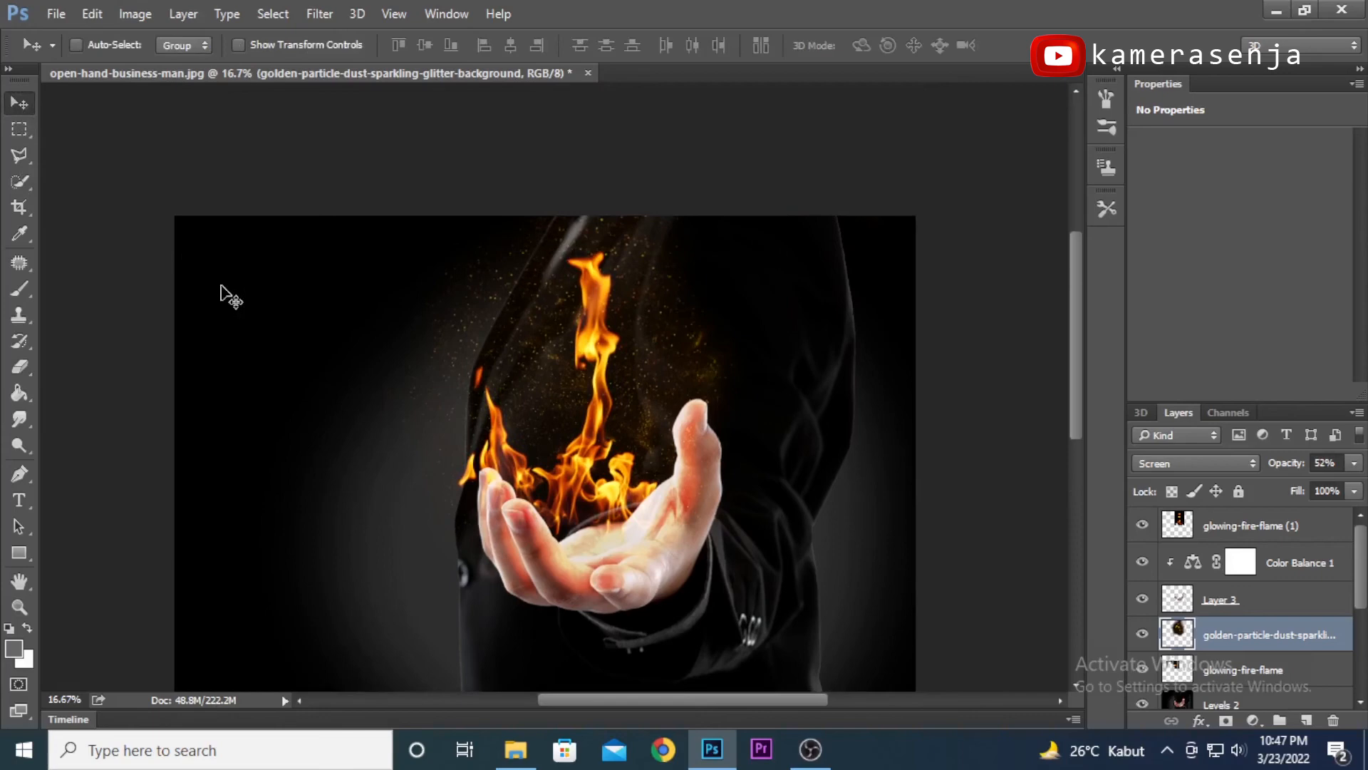
- Duplicate the layers from glowing-fire-flame (1) down to Levels 2 and merge the copies into one layer
{"action": "left_click_drag", "start_coordinate": [699, 515], "coordinate": [687, 434]}
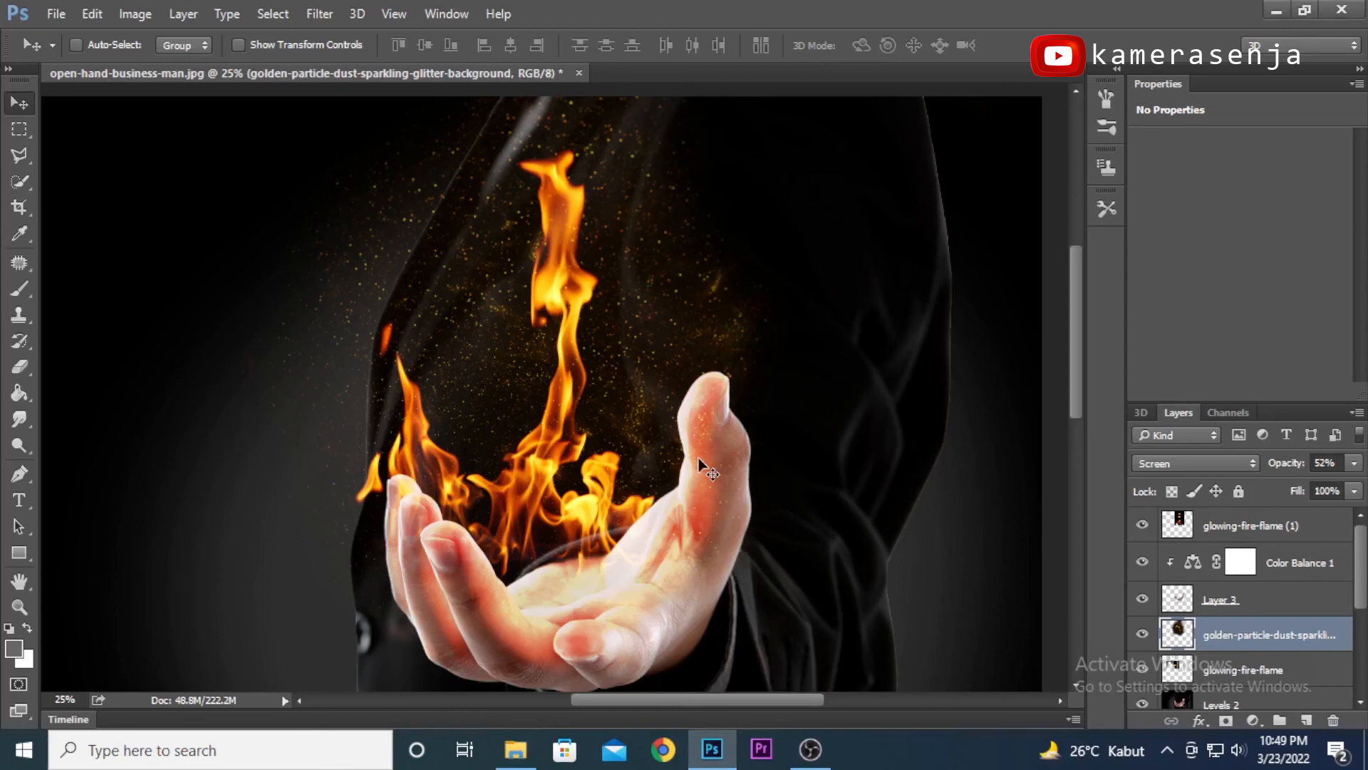
{"action": "left_click_drag", "start_coordinate": [703, 452], "coordinate": [672, 384]}
{"action": "scroll", "coordinate": [1316, 653], "scroll_direction": "down", "scroll_amount": 2}
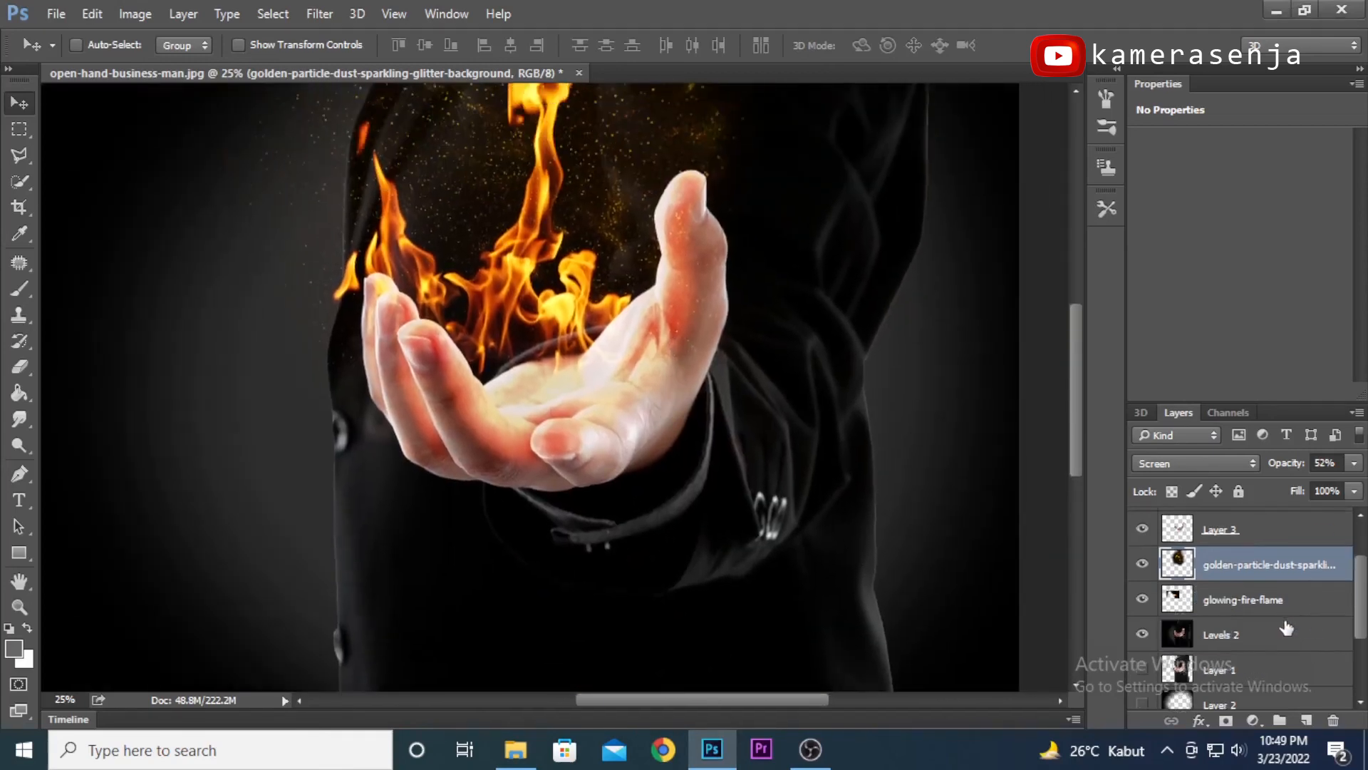
{"action": "scroll", "coordinate": [1286, 628], "scroll_direction": "up", "scroll_amount": 2}
{"action": "left_click", "coordinate": [1268, 527]}
{"action": "scroll", "coordinate": [1283, 613], "scroll_direction": "down", "scroll_amount": 3}
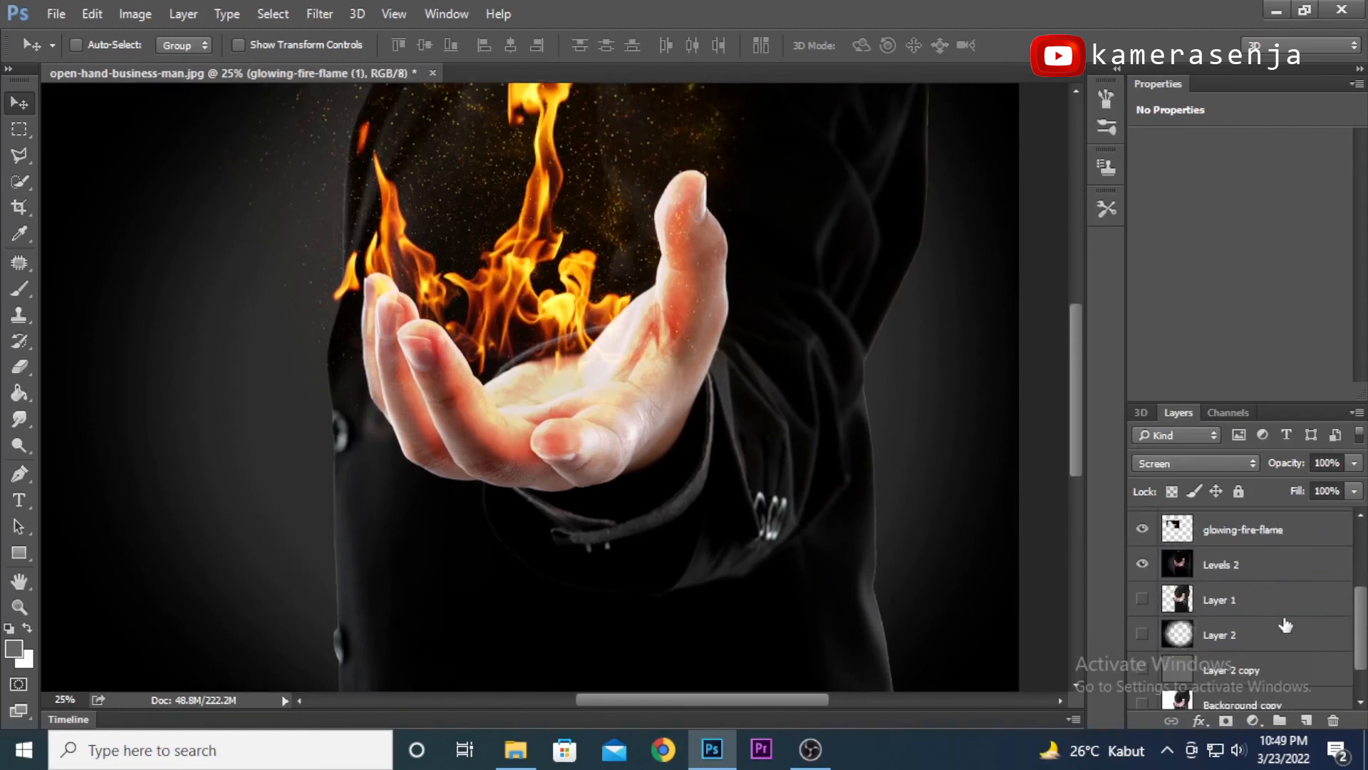
{"action": "left_click", "coordinate": [1269, 607], "text": "shift"}
{"action": "key", "text": "ctrl+j"}
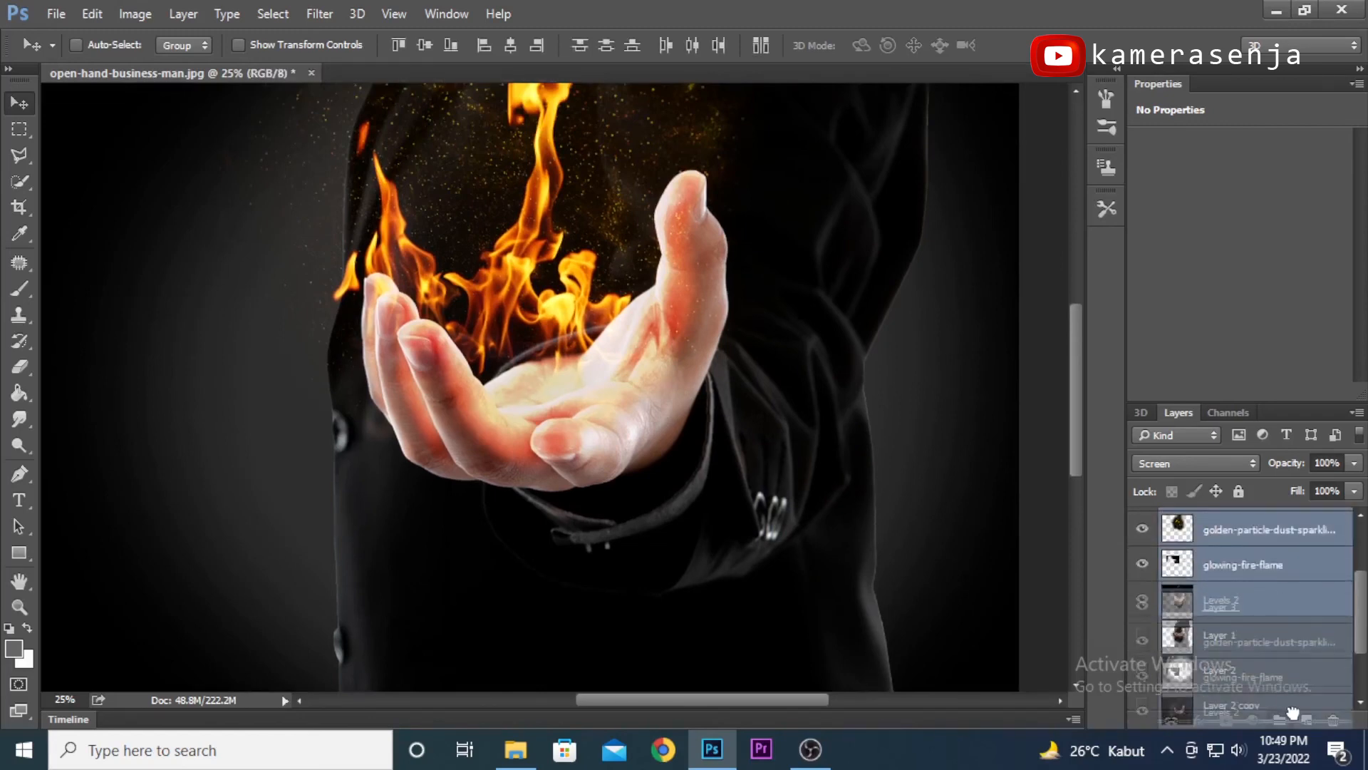
{"action": "scroll", "coordinate": [1255, 642], "scroll_direction": "up", "scroll_amount": 3}
{"action": "key", "text": "ctrl+e"}
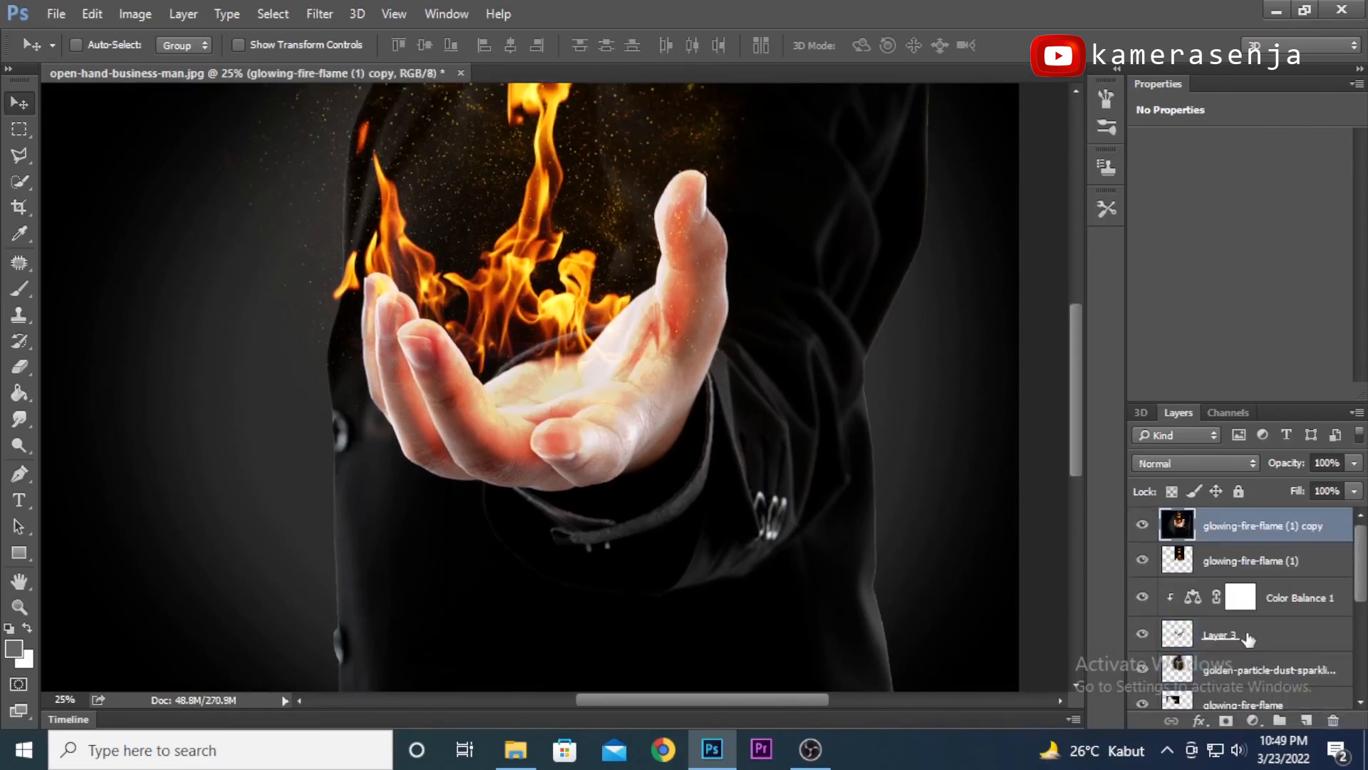
- Hide the original layers below the merged copy and add a Levels adjustment above it with the midtone input at 0.80
{"action": "left_click_drag", "start_coordinate": [1142, 598], "coordinate": [1143, 702]}
{"action": "left_click", "coordinate": [1251, 720]}
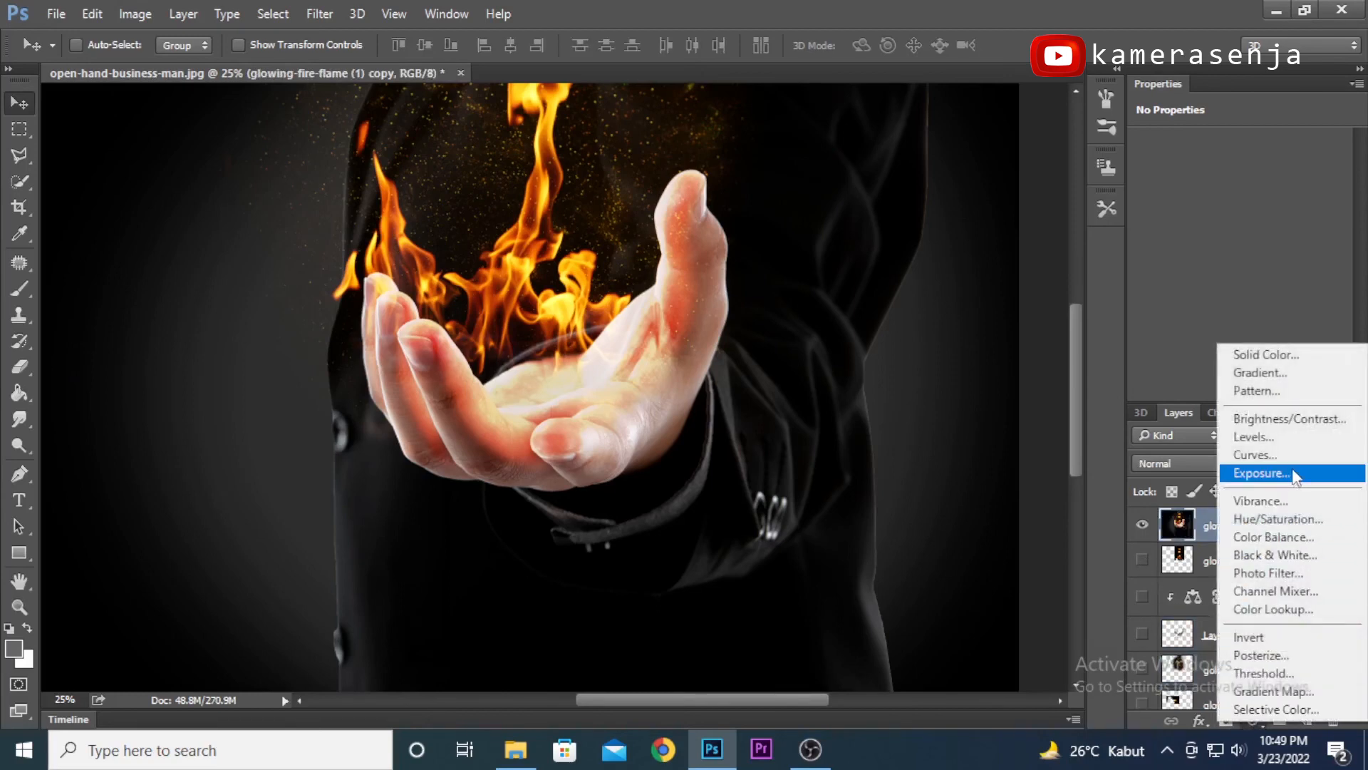
{"action": "left_click", "coordinate": [1276, 438]}
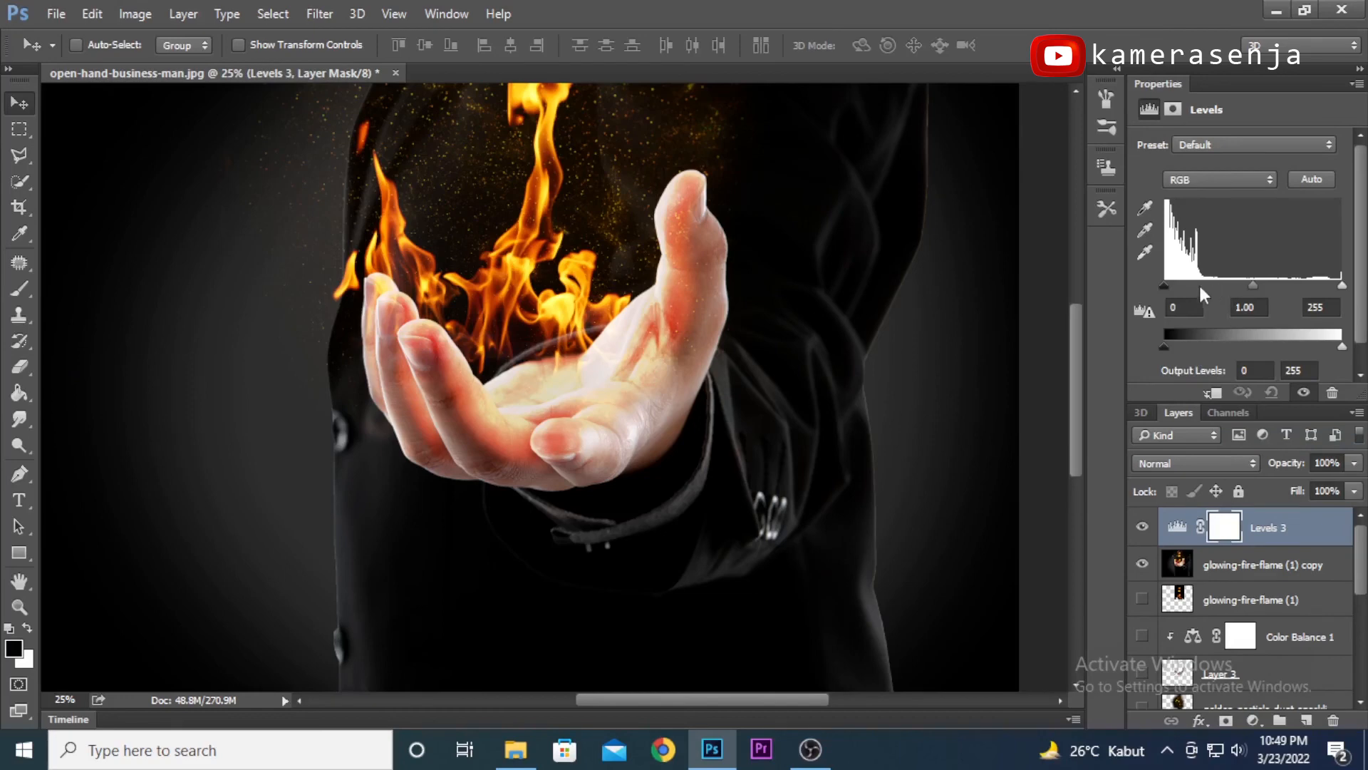
{"action": "key", "text": "ctrl+minus"}
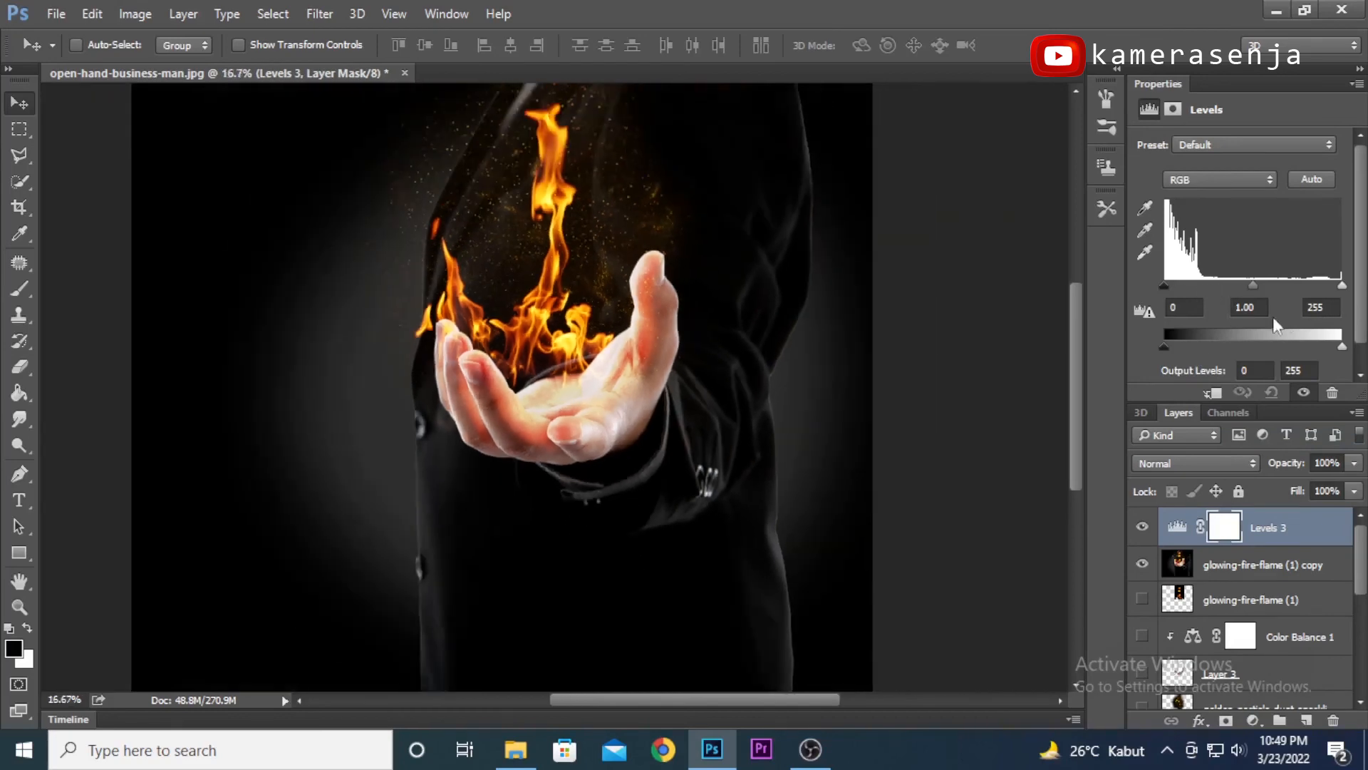
{"action": "left_click_drag", "start_coordinate": [1252, 284], "coordinate": [1265, 284]}
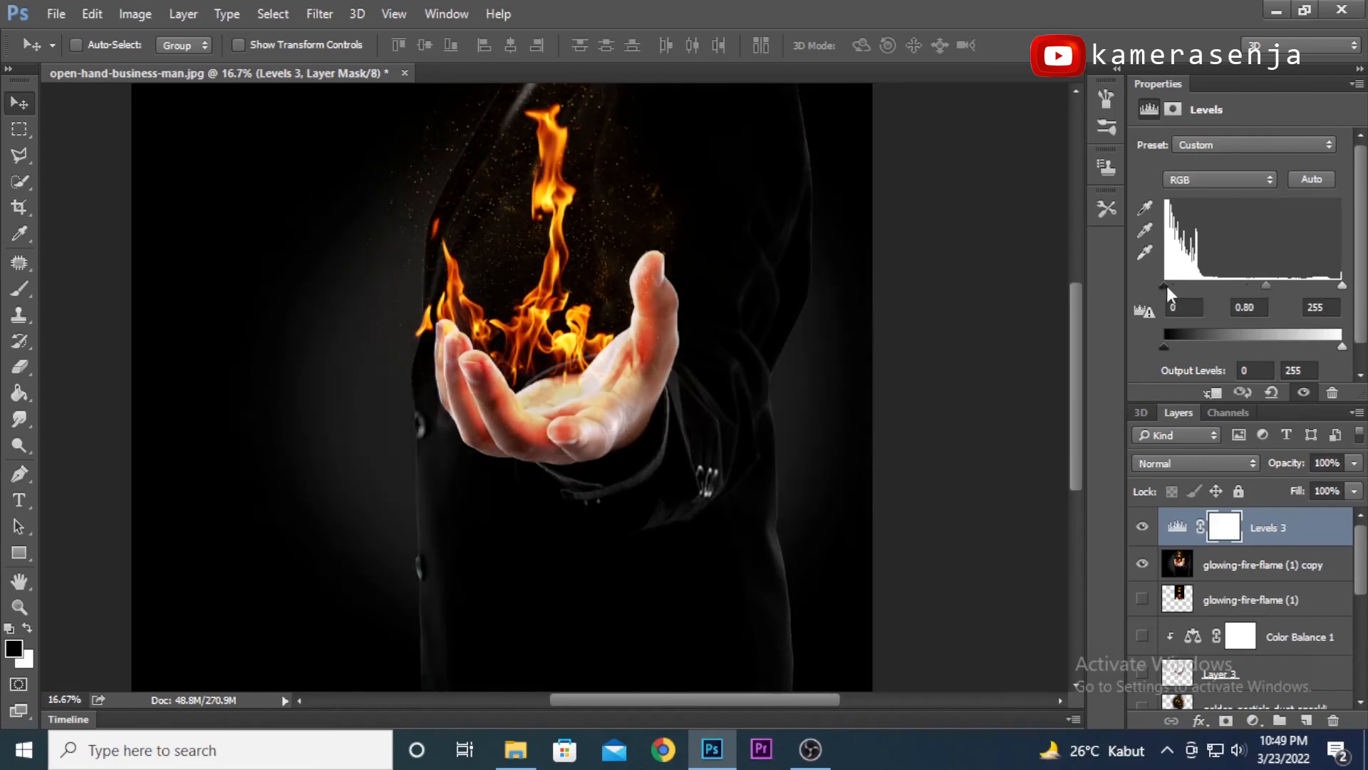
{"action": "mouse_move", "coordinate": [1165, 284]}
{"action": "left_mouse_down"}
{"action": "mouse_move", "coordinate": [1177, 280]}
{"action": "mouse_move", "coordinate": [1160, 283]}
{"action": "left_mouse_up"}
- Examine the toned hand, flames and sparks up close and within the whole composition
{"action": "key", "text": "ctrl+minus"}
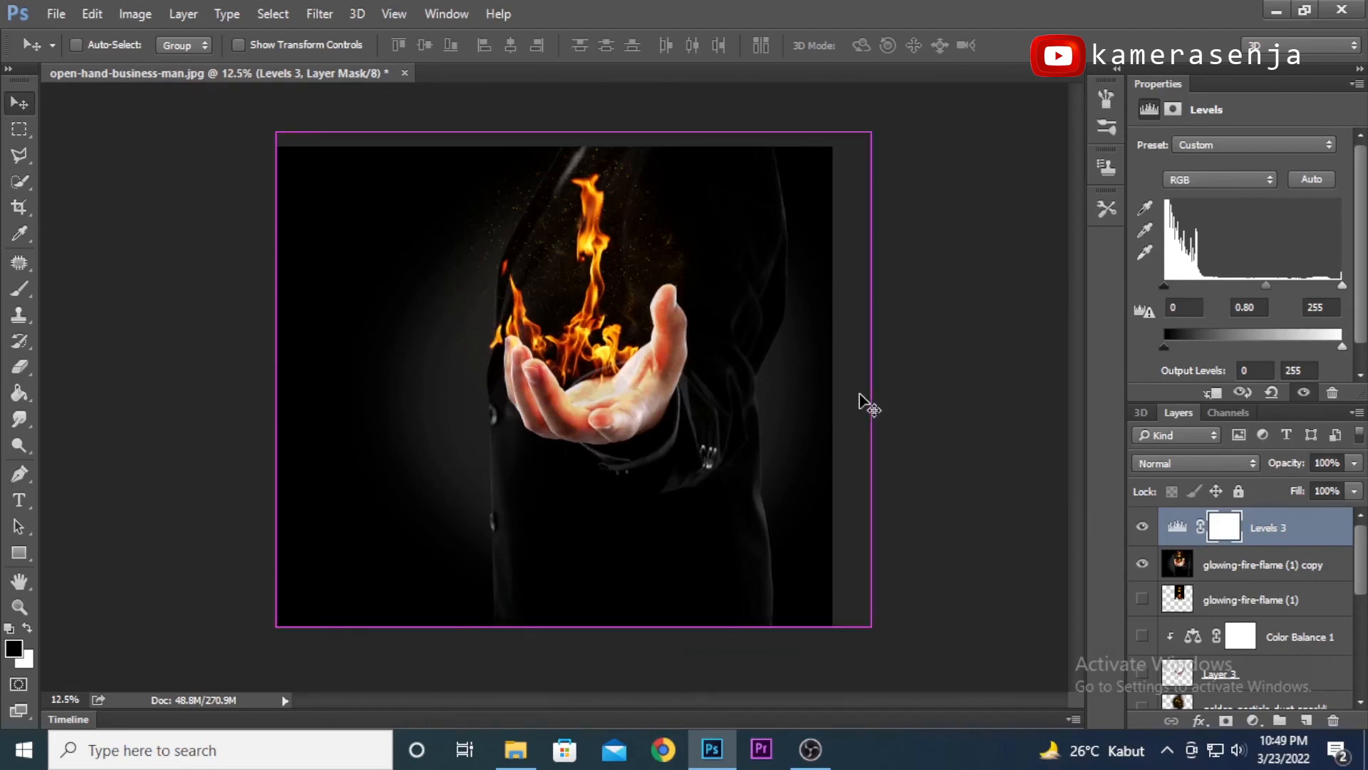
{"action": "key", "text": "ctrl+plus"}
{"action": "key", "text": "ctrl+plus"}
{"action": "key", "text": "ctrl+plus"}
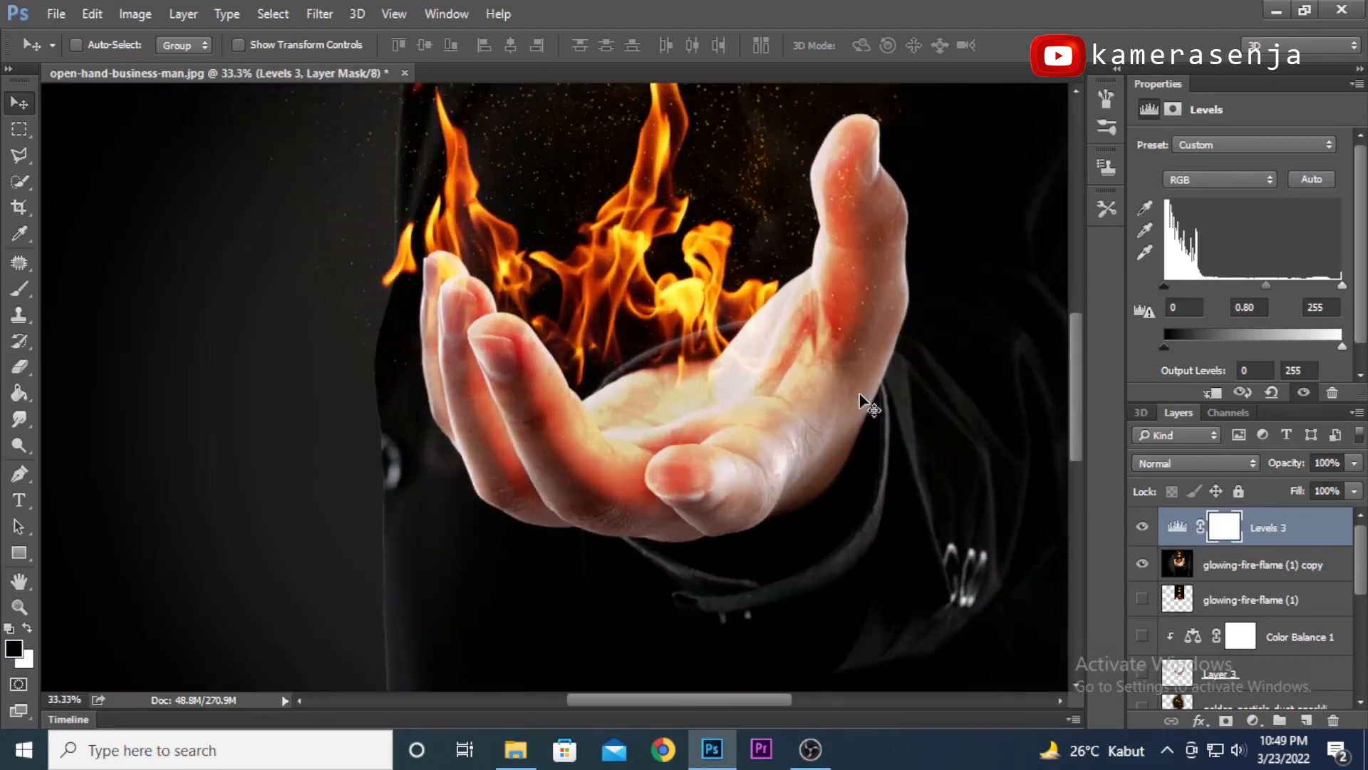
{"action": "key", "text": "ctrl+minus"}
{"action": "key", "text": "ctrl+minus"}
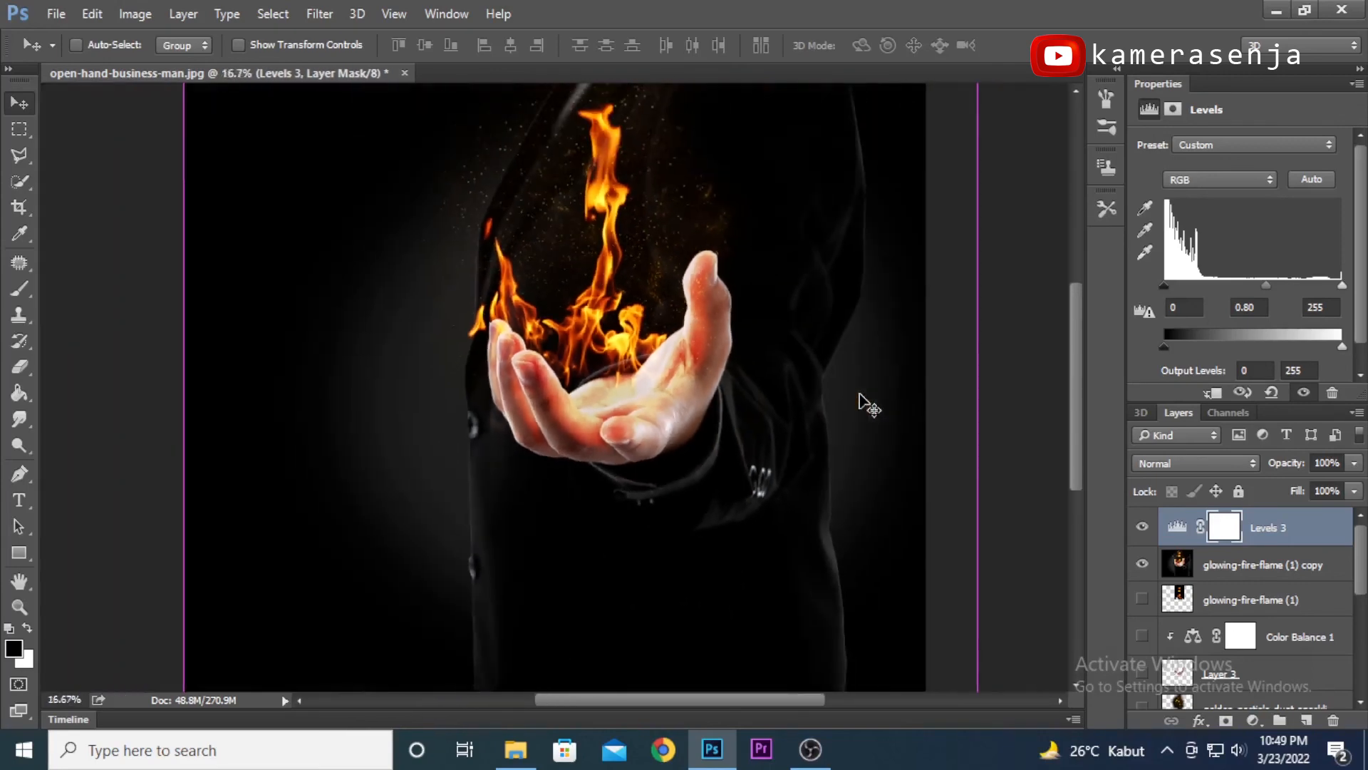
{"action": "key", "text": "ctrl+plus"}
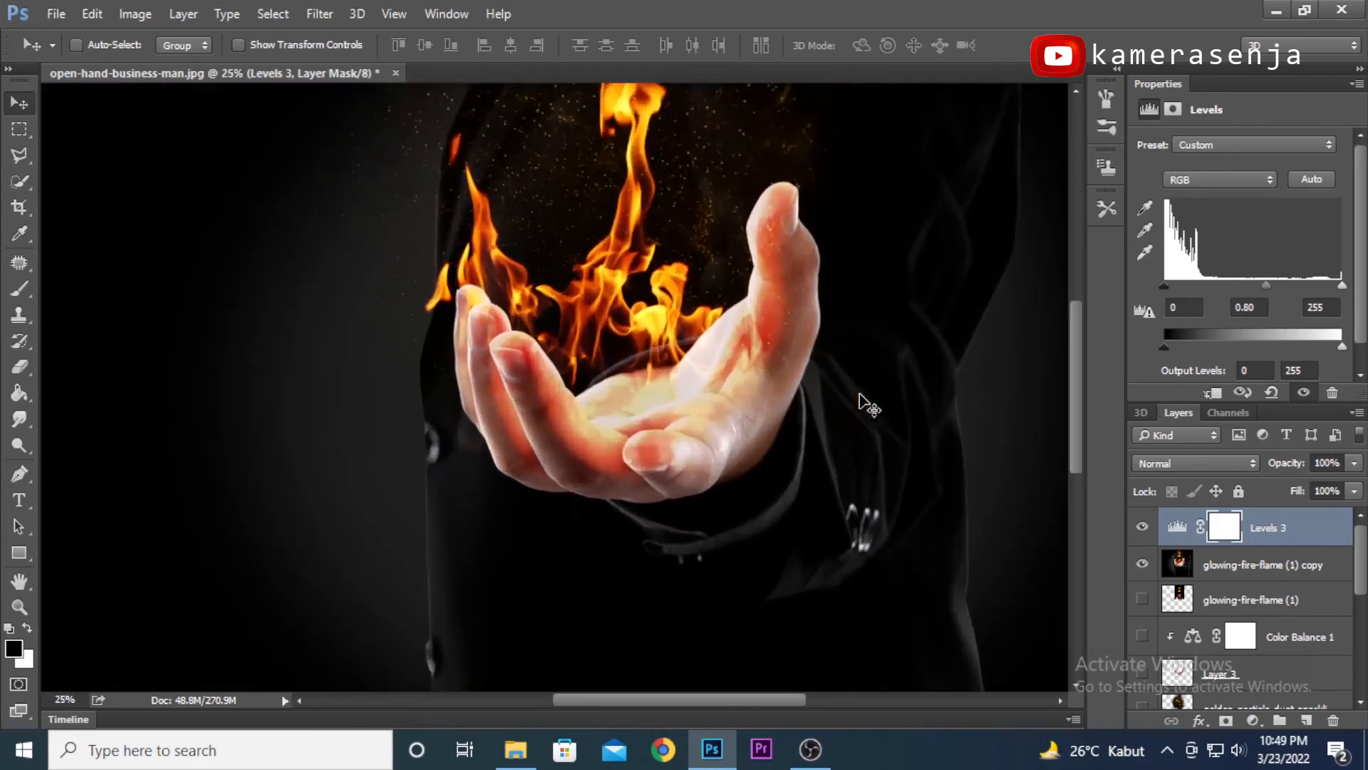
{"action": "key", "text": "ctrl+minus"}
{"action": "key", "text": "ctrl+minus"}
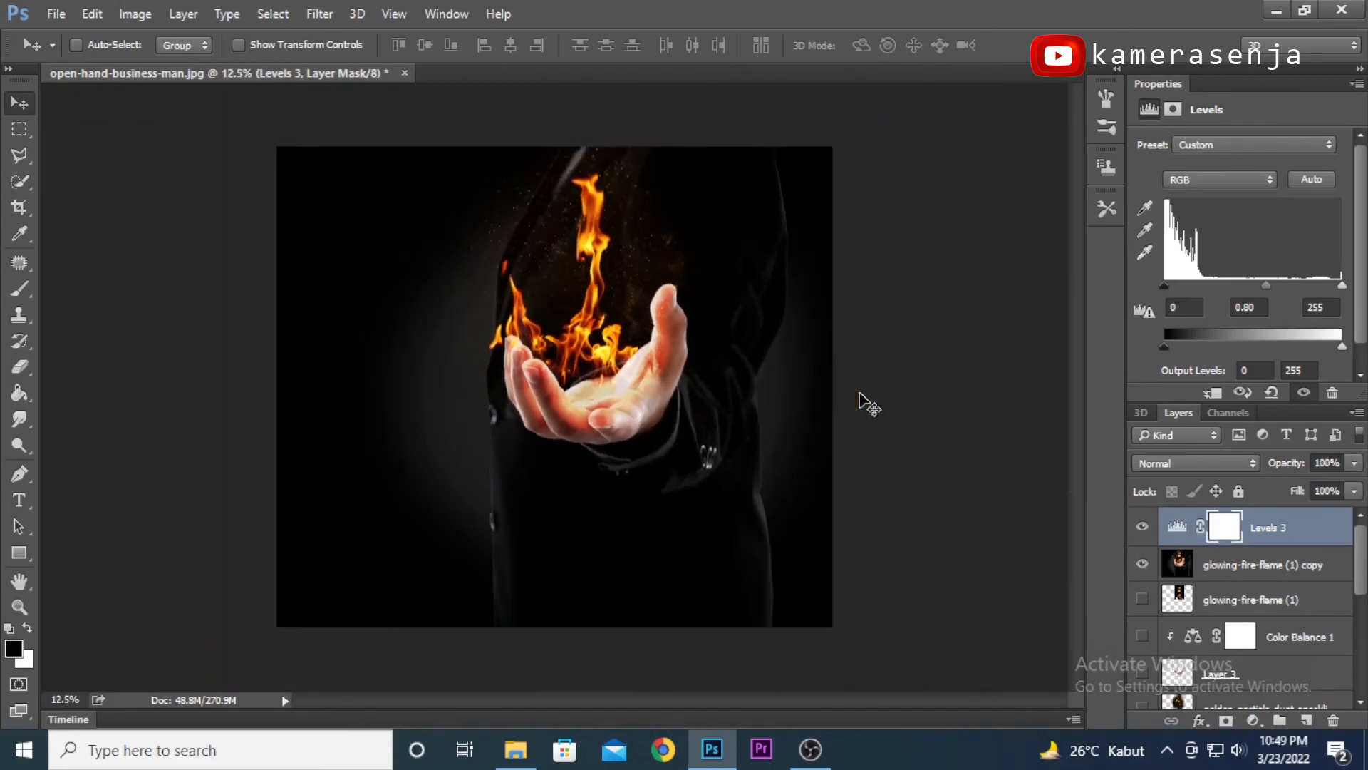